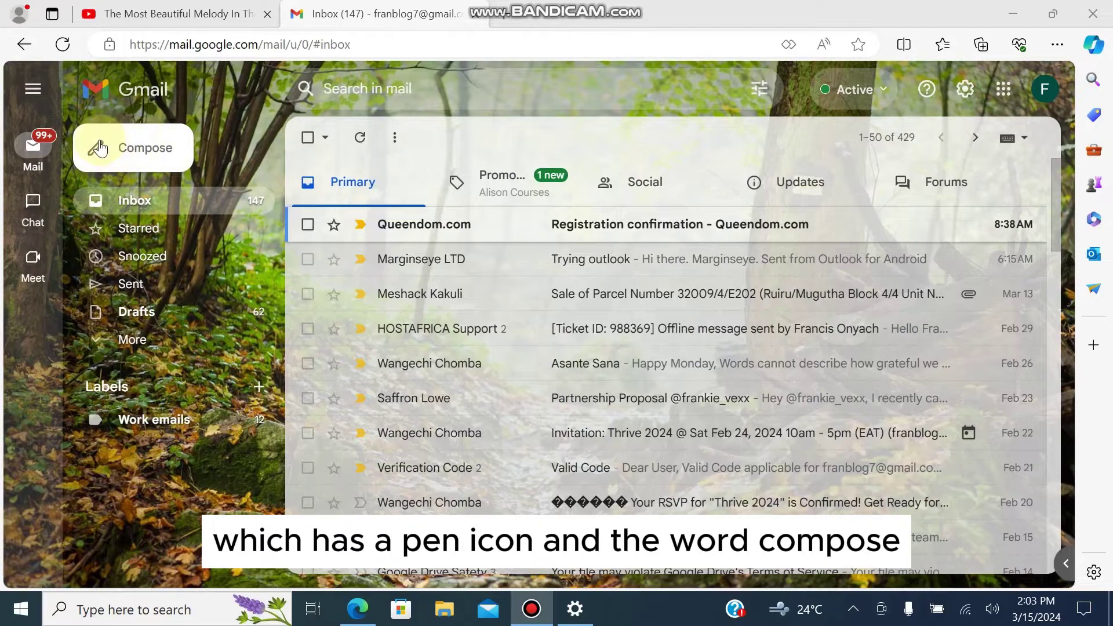
Step: Start a new email in an enlarged compose window and address it to the suggested Marginseye contact
{"action": "left_click", "coordinate": [132, 152]}
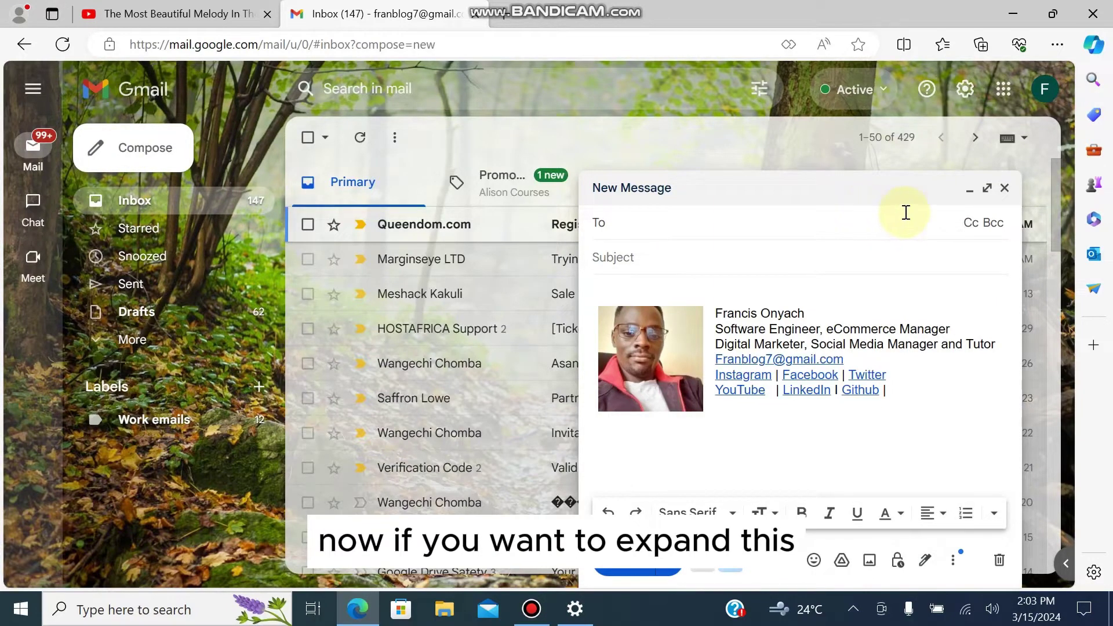
{"action": "left_click", "coordinate": [987, 189]}
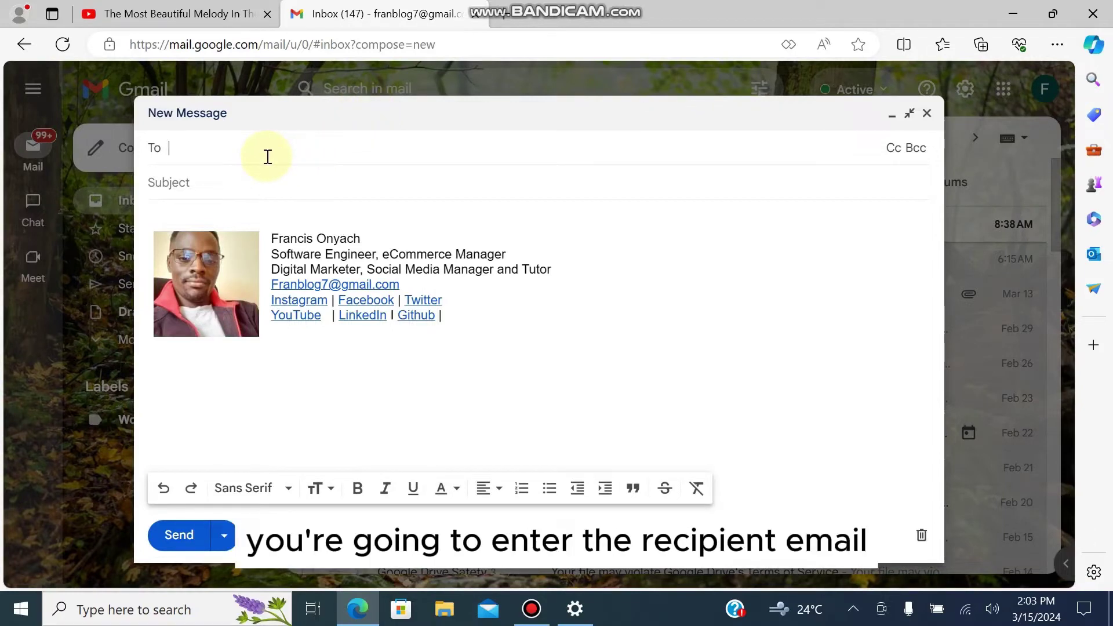
{"action": "type", "text": "margin"}
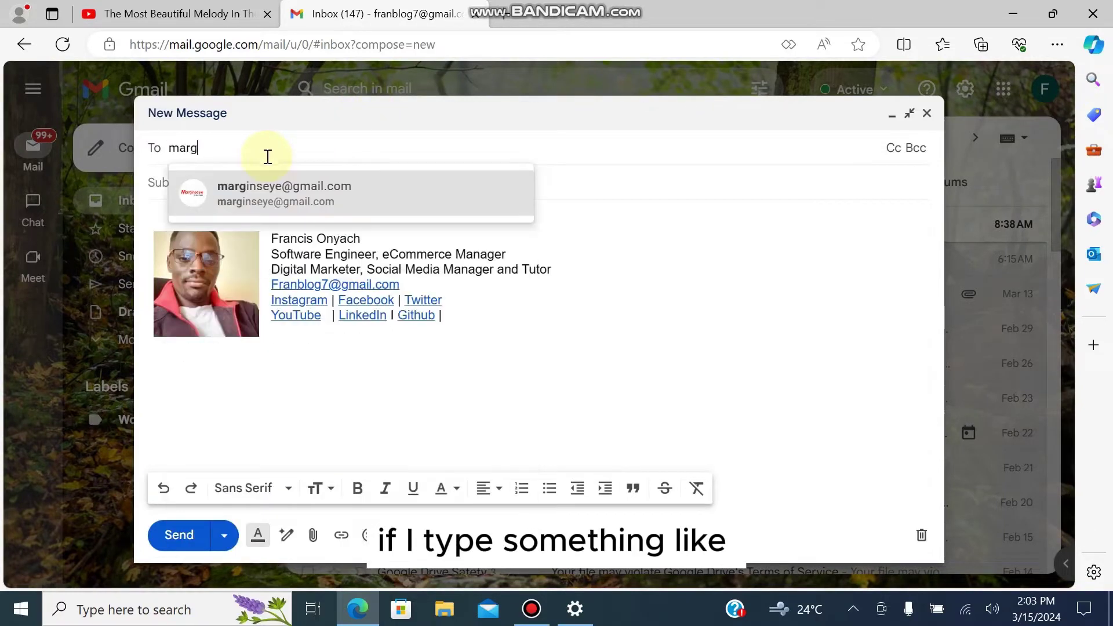
{"action": "left_click", "coordinate": [283, 185]}
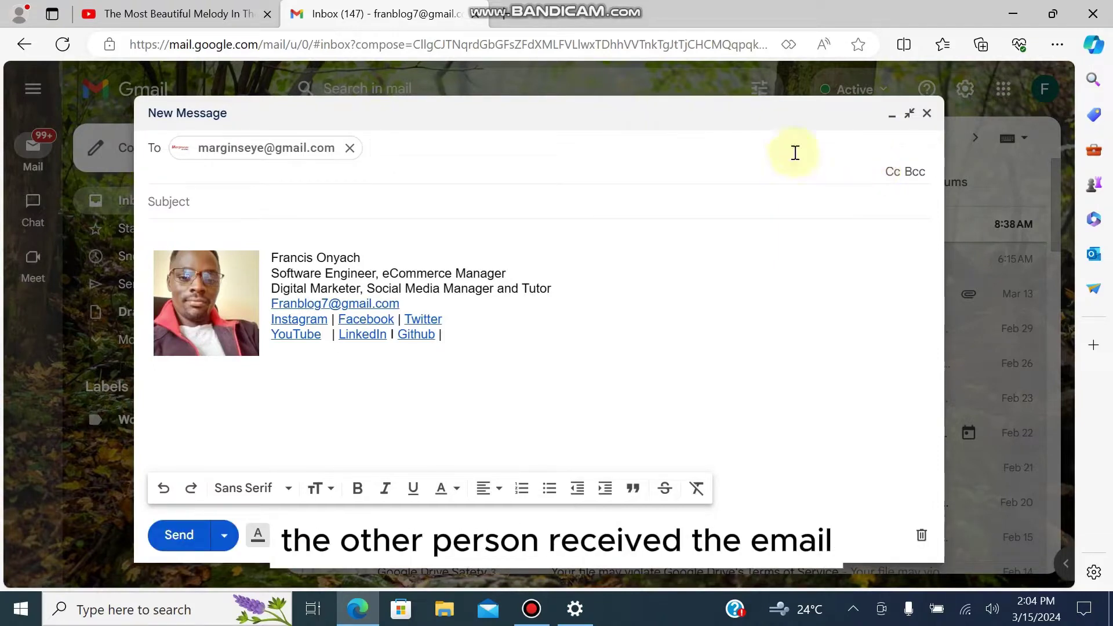
Step: Add a second contact to the email as a Cc recipient
{"action": "left_click", "coordinate": [891, 172]}
{"action": "type", "text": "fra"}
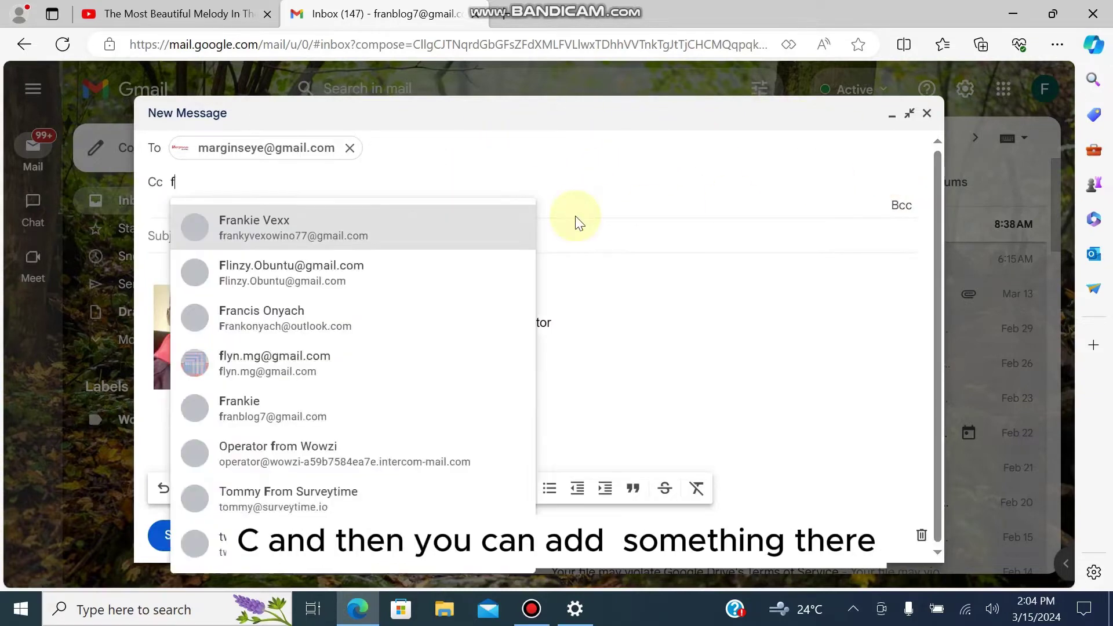
{"action": "left_click", "coordinate": [285, 234]}
Step: Add a third contact to the email as a Bcc recipient, and remove that contact again
{"action": "left_click", "coordinate": [899, 209]}
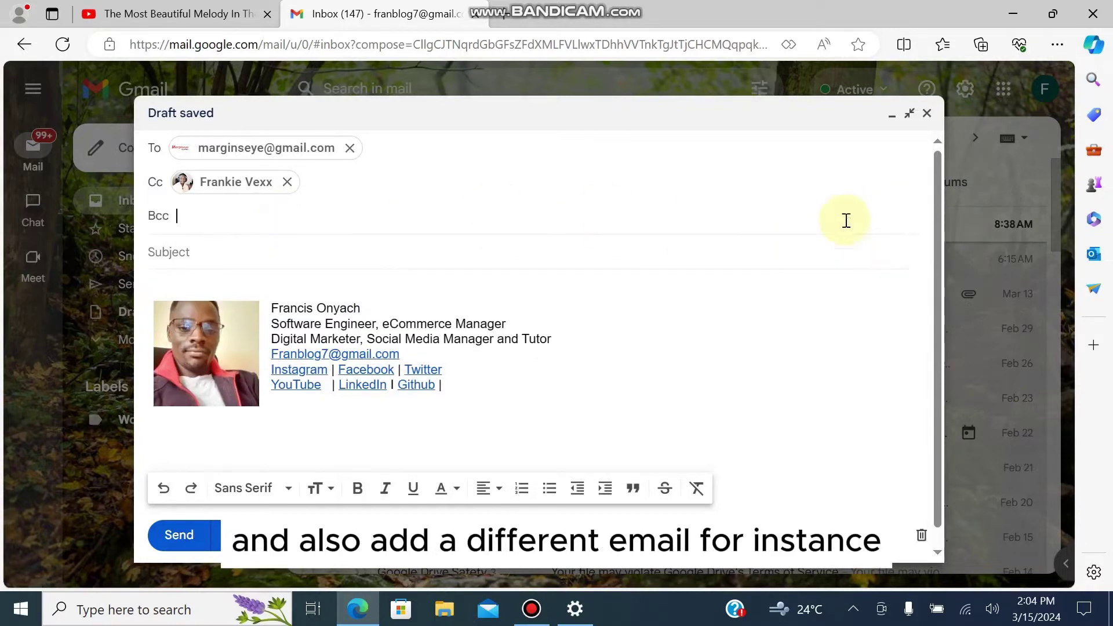
{"action": "type", "text": "el"}
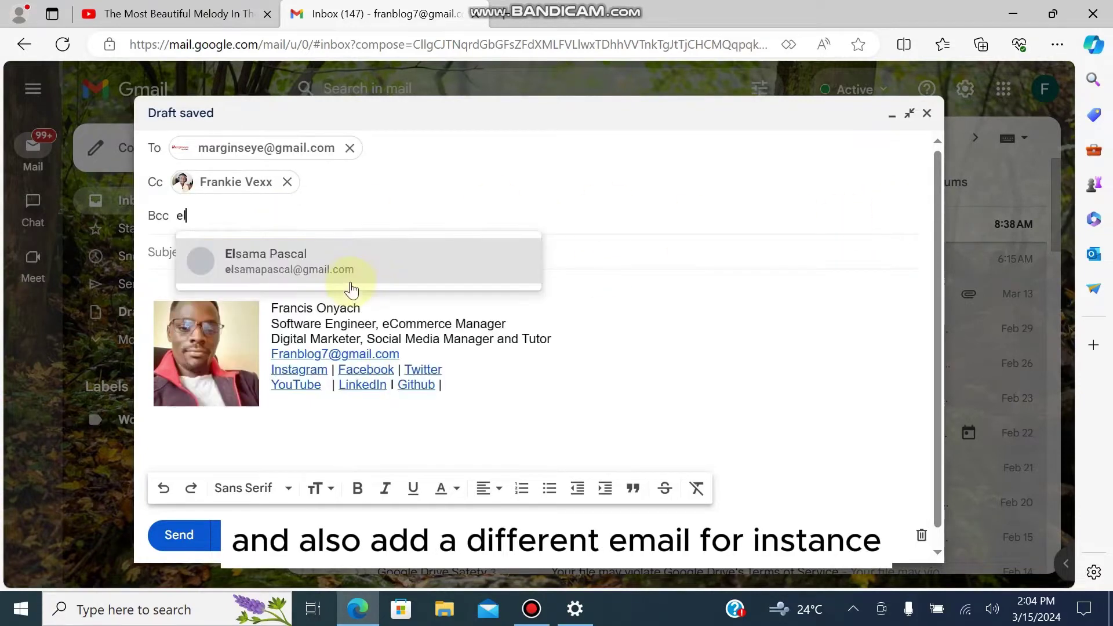
{"action": "left_click", "coordinate": [324, 248]}
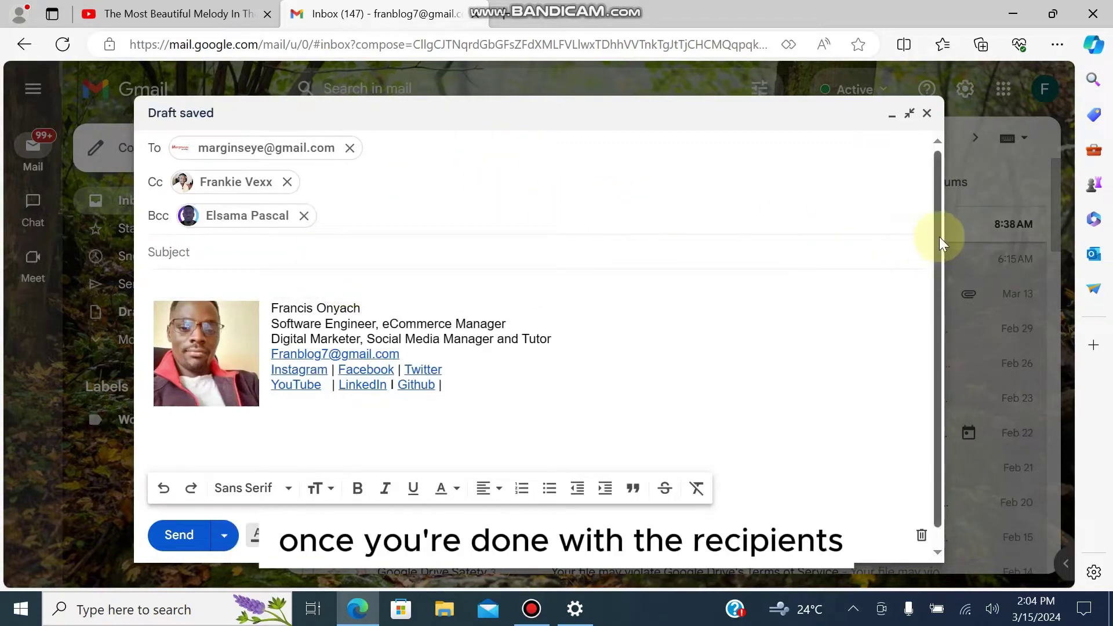
{"action": "left_click_drag", "start_coordinate": [941, 235], "coordinate": [941, 263]}
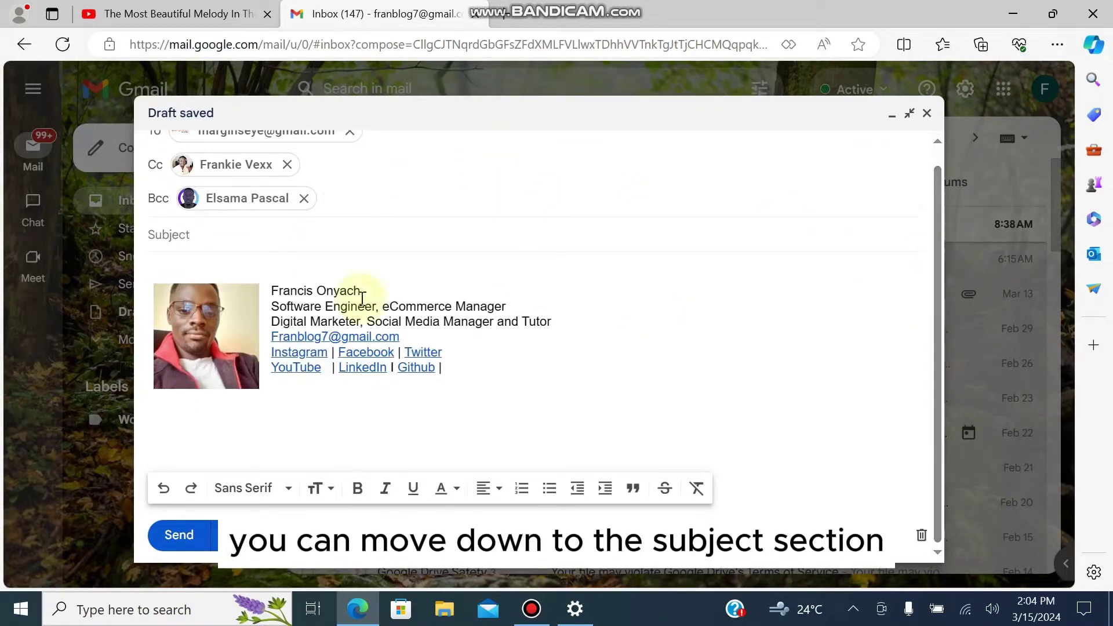
{"action": "left_click", "coordinate": [303, 197]}
Step: Give the email the subject "Gmail tutorial"
{"action": "left_click", "coordinate": [244, 234]}
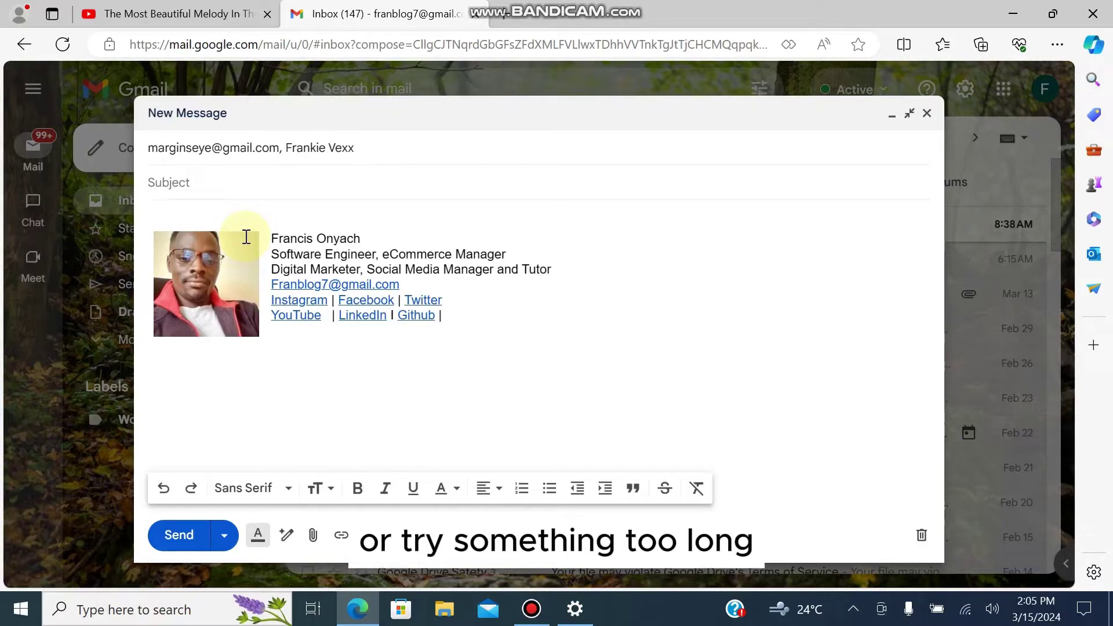
{"action": "type", "text": "Gmai"}
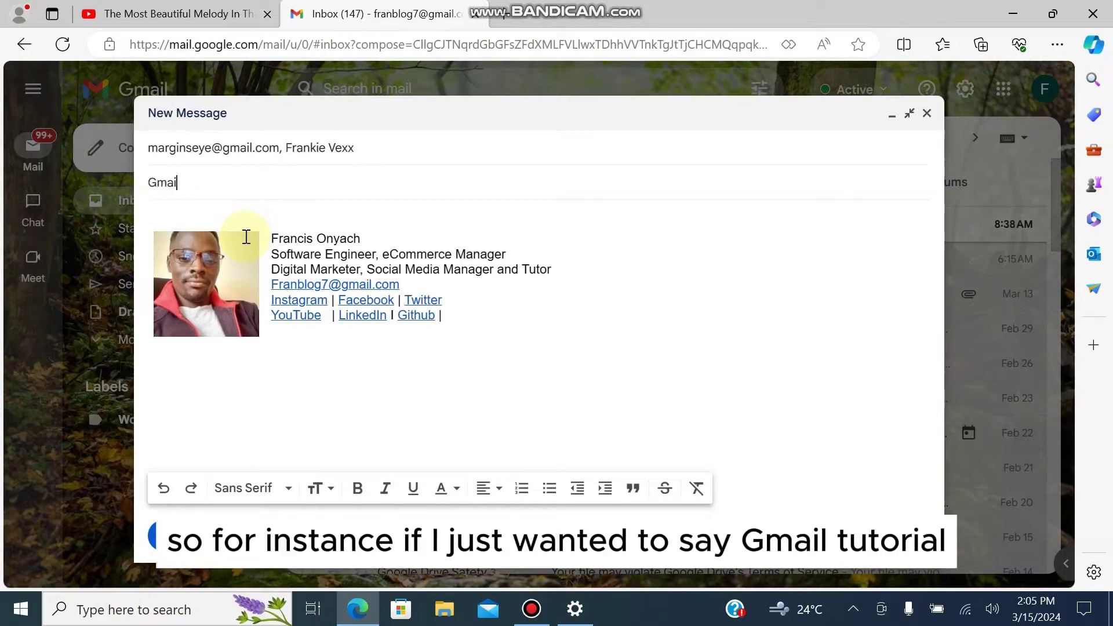
{"action": "type", "text": "l tutorial"}
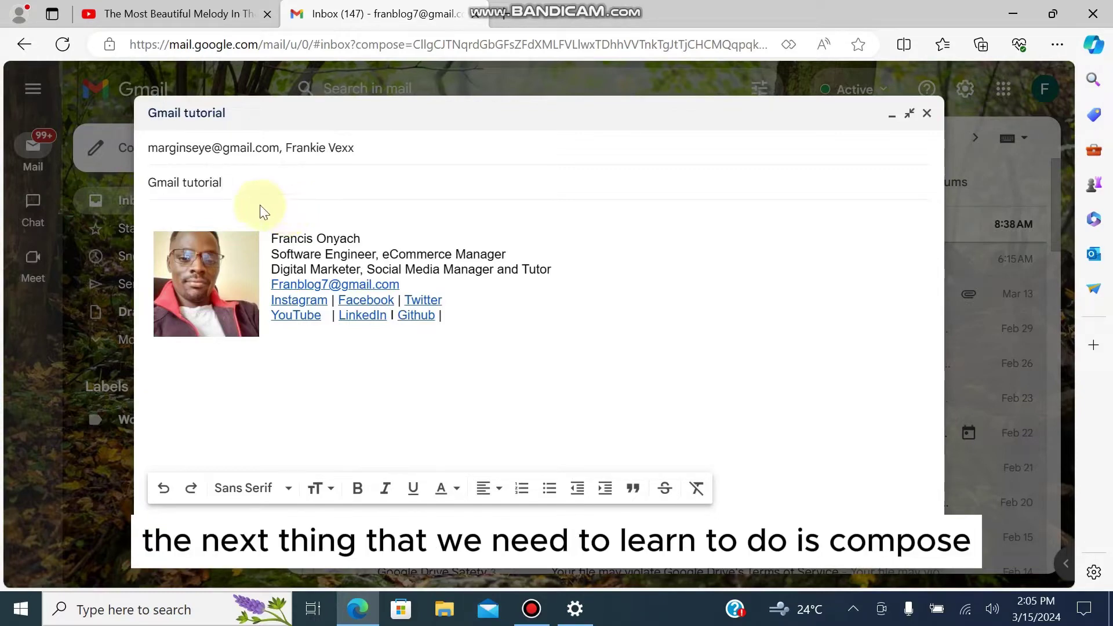
Step: Delete the whole signature block, including the photo, from the email body
{"action": "left_click", "coordinate": [460, 326]}
{"action": "mouse_move", "coordinate": [459, 327]}
{"action": "left_mouse_down"}
{"action": "mouse_move", "coordinate": [236, 303]}
{"action": "mouse_move", "coordinate": [117, 262]}
{"action": "left_mouse_up"}
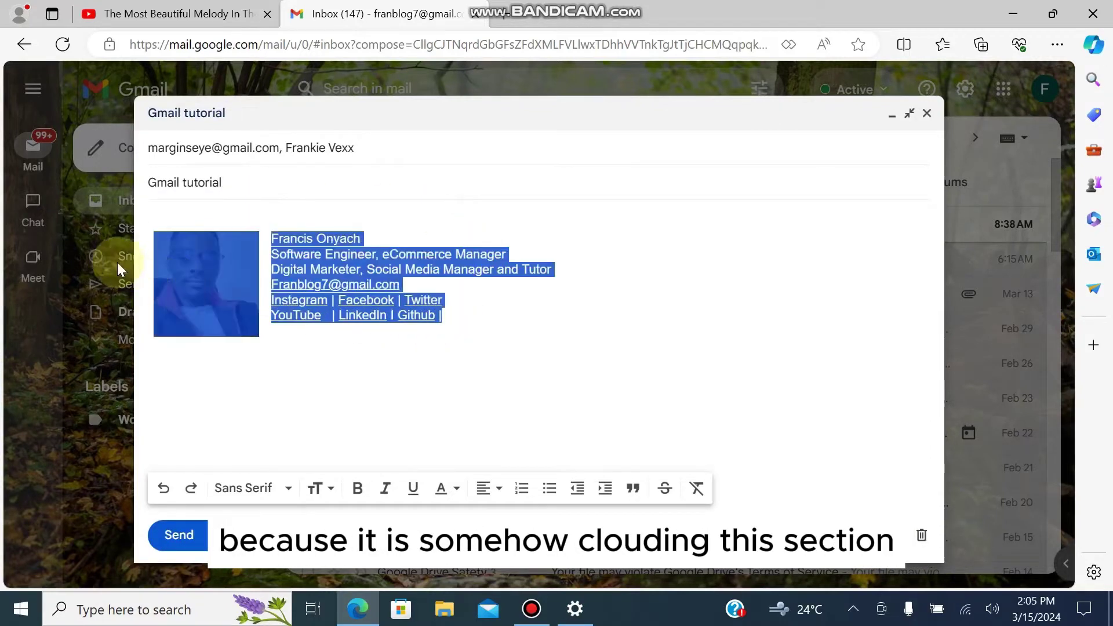
{"action": "key", "text": "BackSpace"}
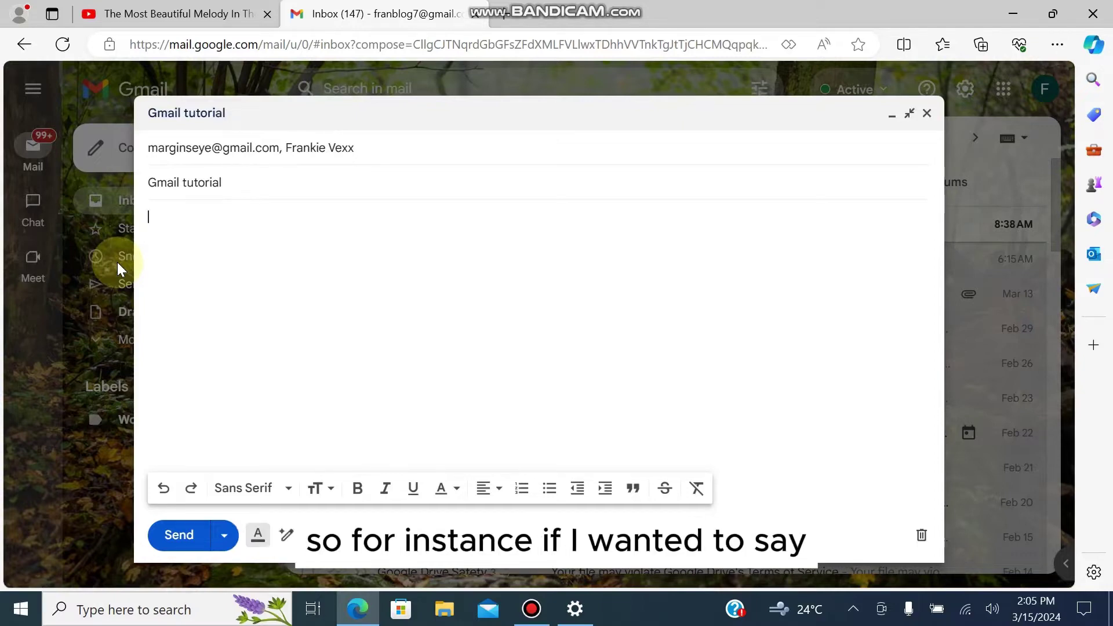
Step: Write "I hope this email finds you well" in the body using the predictive suggestion, and close the email as a draft
{"action": "type", "text": "I h"}
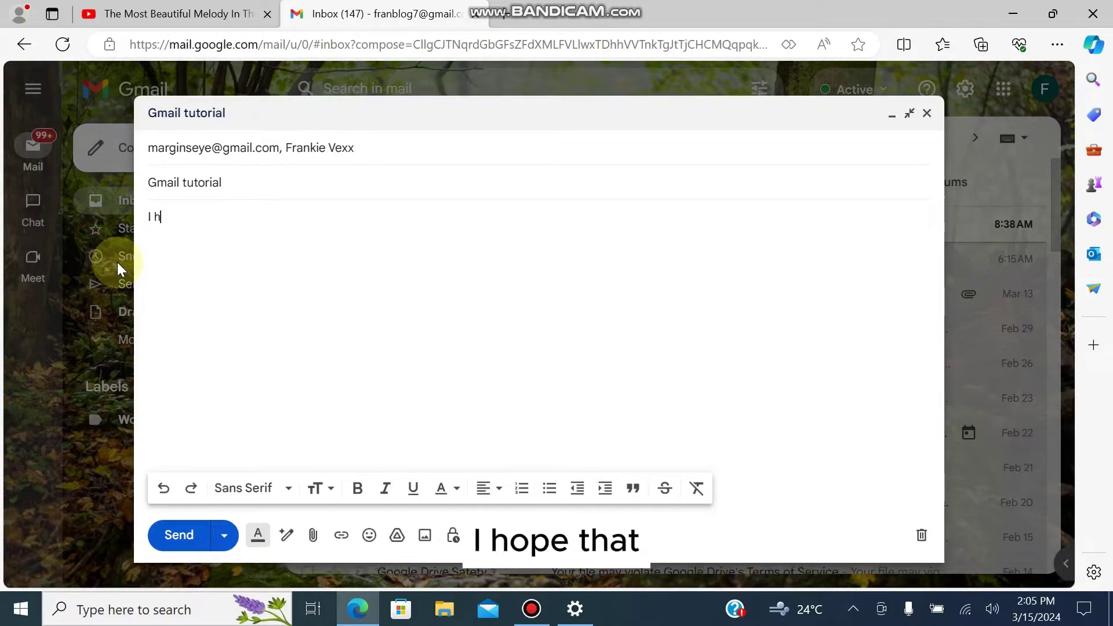
{"action": "type", "text": "ope thi"}
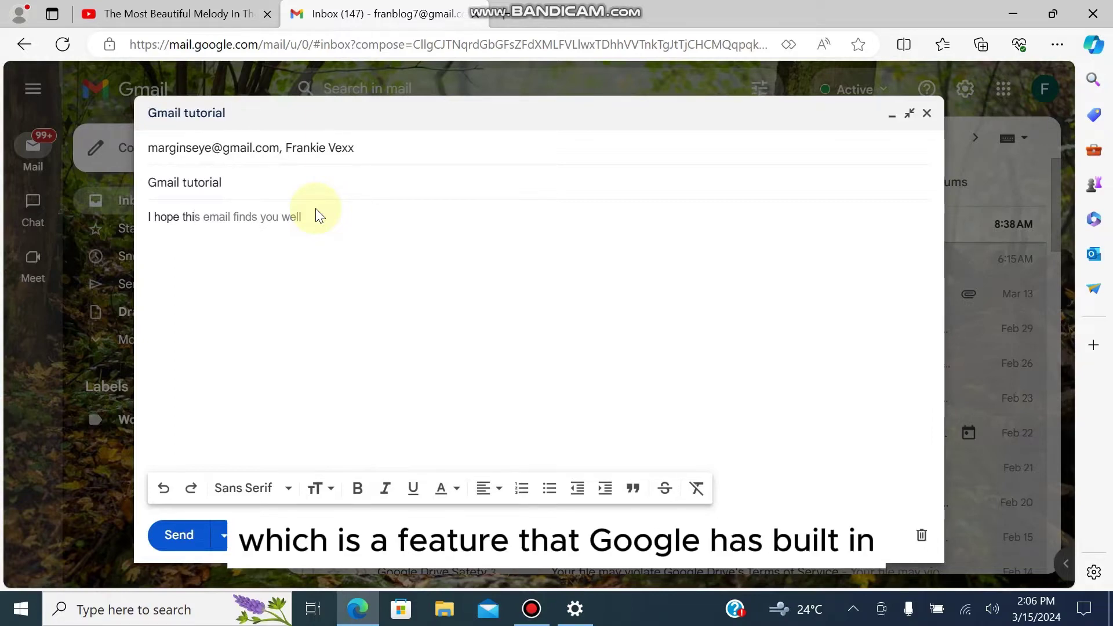
{"action": "key", "text": "Tab"}
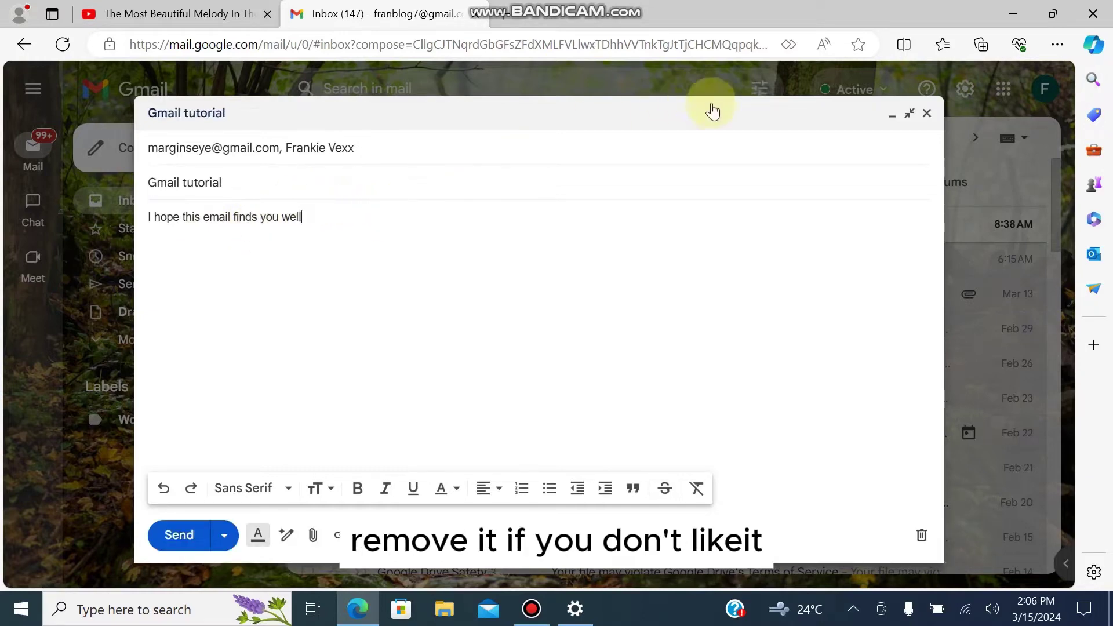
{"action": "left_click", "coordinate": [928, 114]}
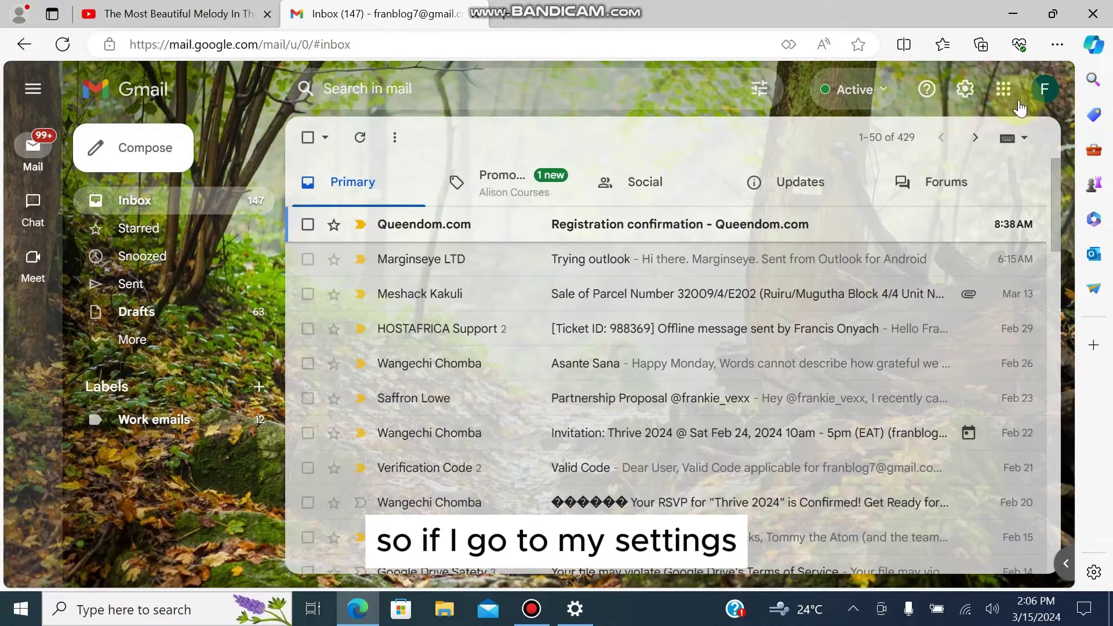
{"action": "left_click", "coordinate": [963, 92]}
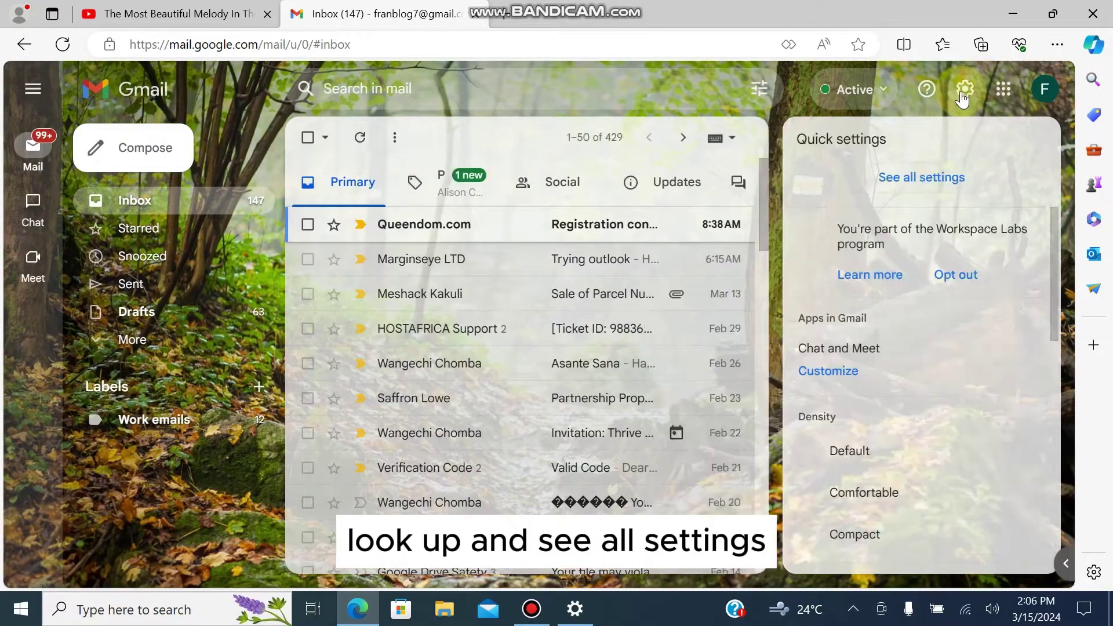
{"action": "left_click", "coordinate": [939, 180]}
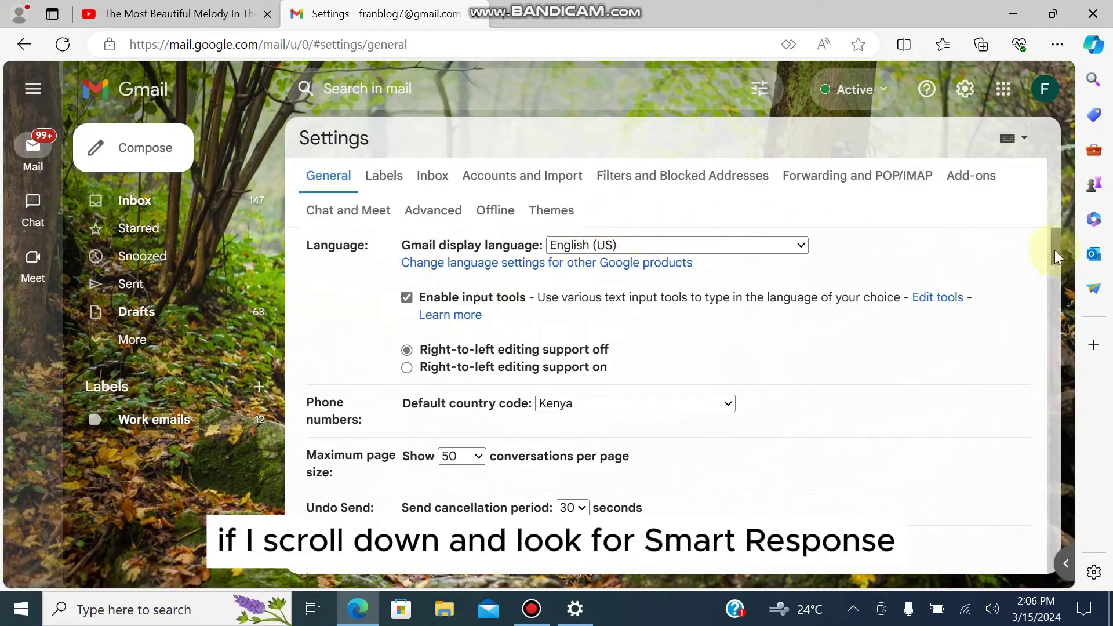
{"action": "left_click_drag", "start_coordinate": [1056, 249], "coordinate": [1083, 348]}
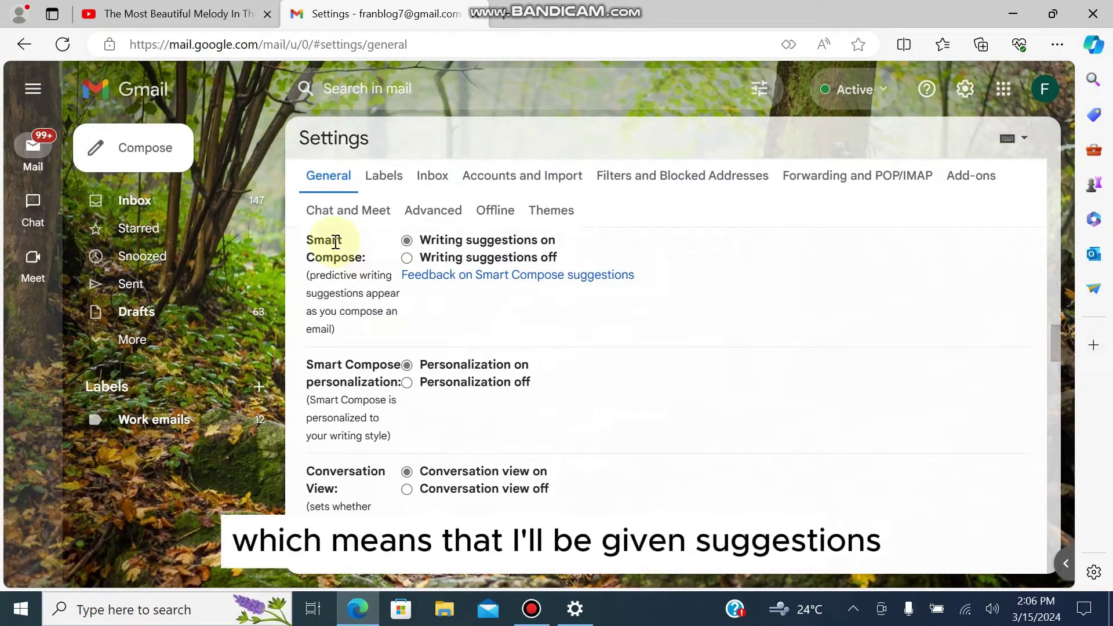
{"action": "left_click", "coordinate": [407, 258]}
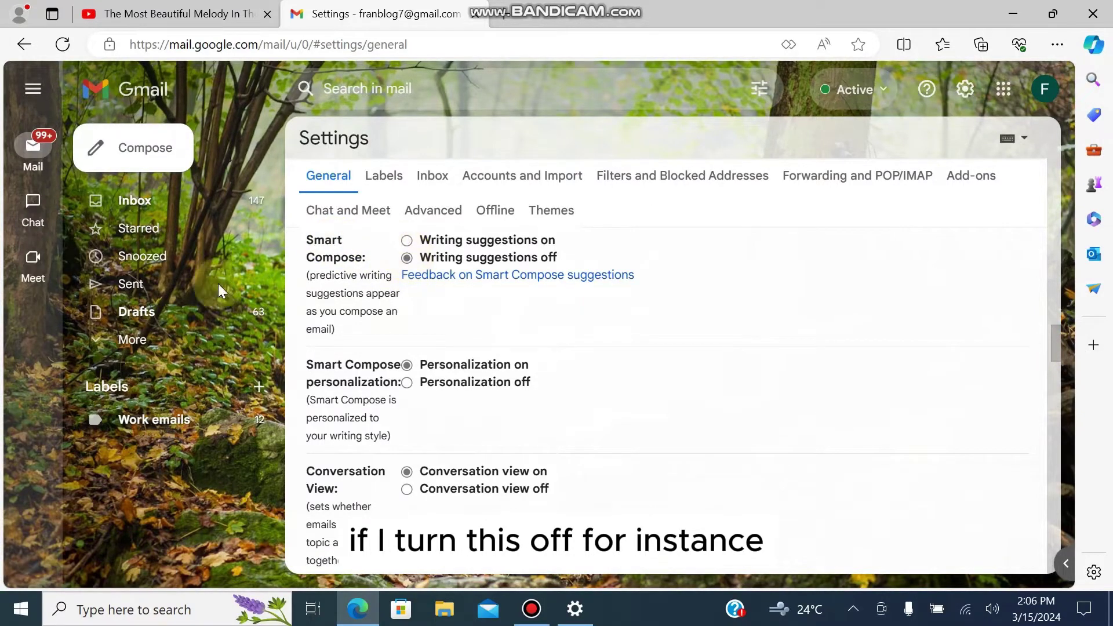
{"action": "left_click", "coordinate": [145, 315]}
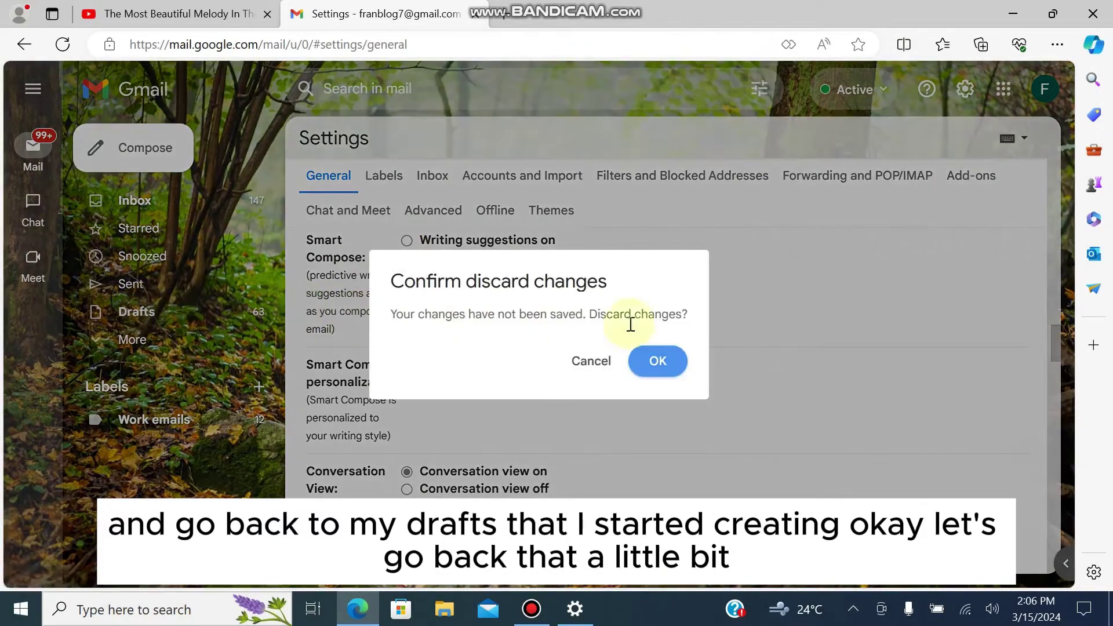
{"action": "left_click", "coordinate": [659, 360]}
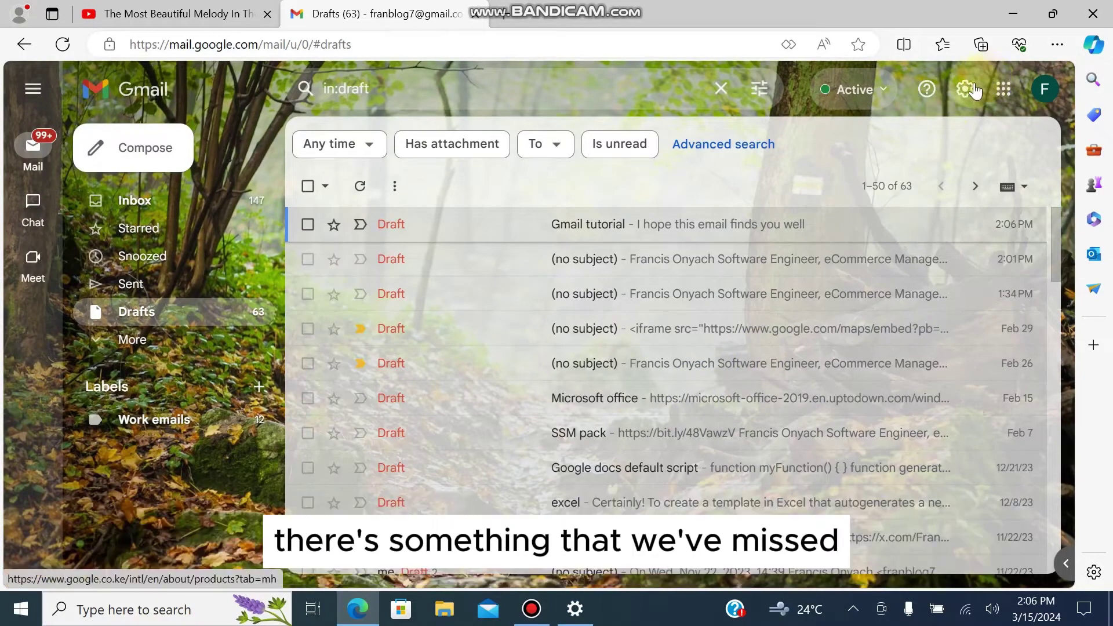
Step: Set Smart Compose to "Writing suggestions off" in the general settings and save the changes
{"action": "left_click", "coordinate": [973, 90]}
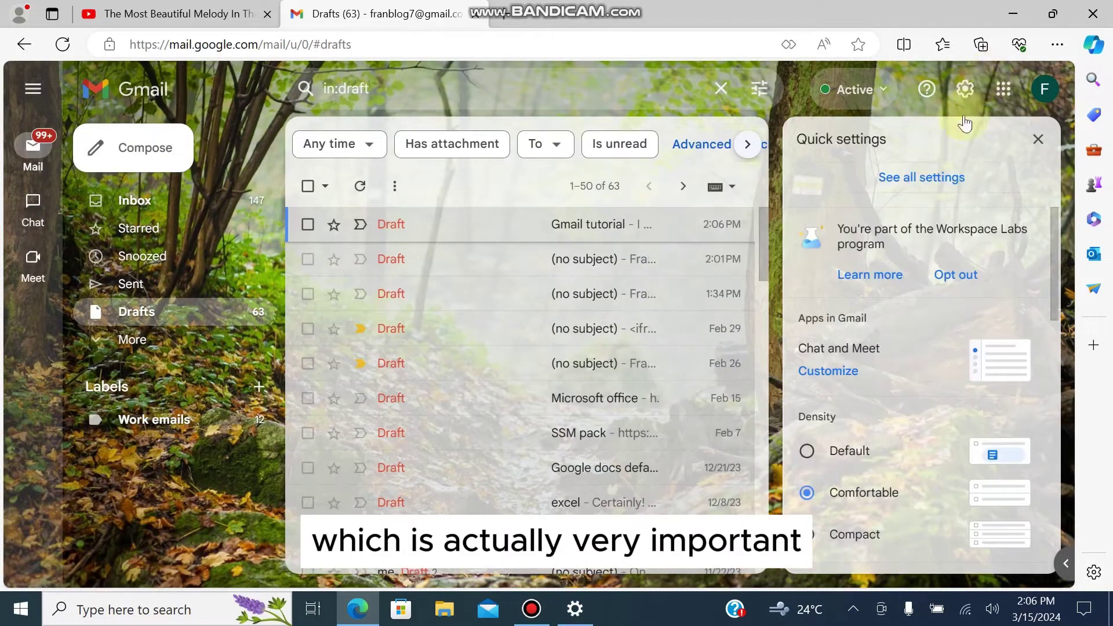
{"action": "left_click", "coordinate": [945, 180]}
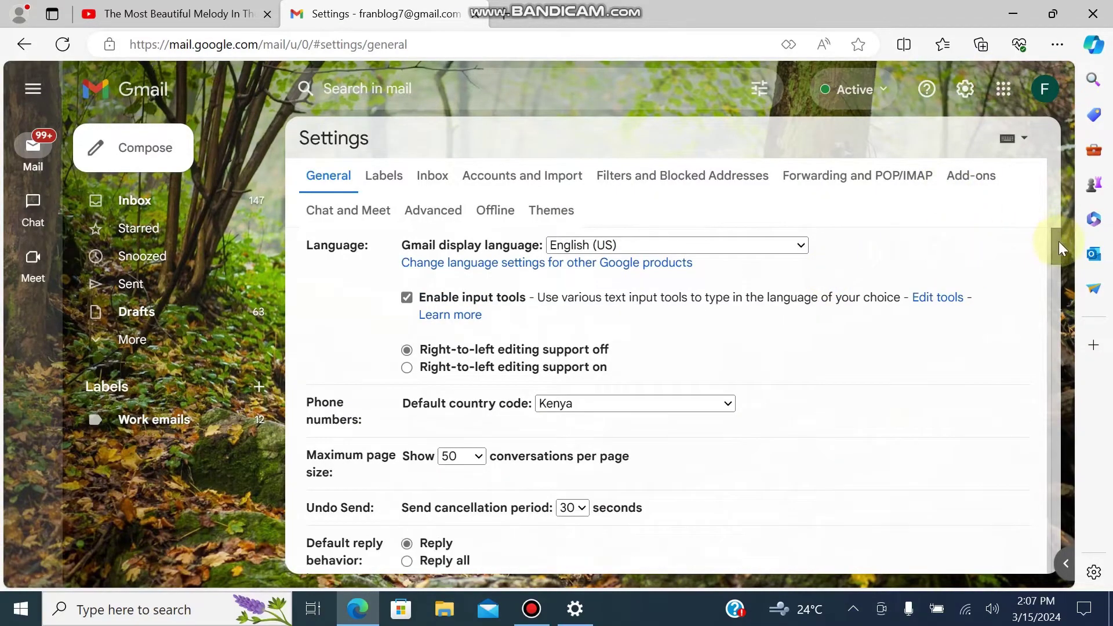
{"action": "left_click_drag", "start_coordinate": [1059, 242], "coordinate": [1072, 321]}
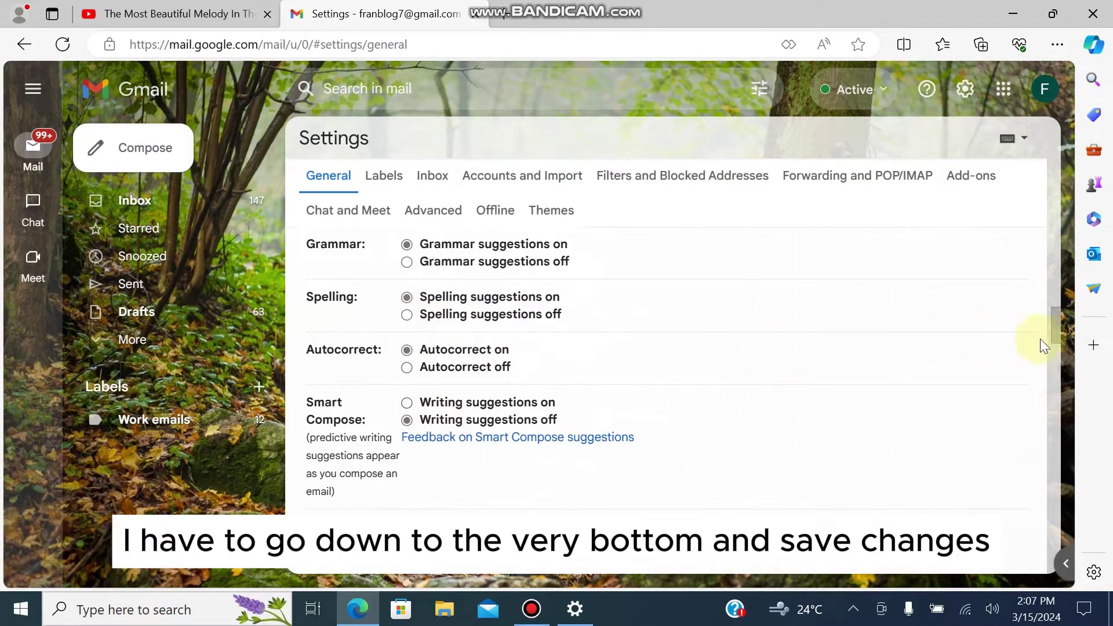
{"action": "left_click_drag", "start_coordinate": [1053, 339], "coordinate": [1071, 607]}
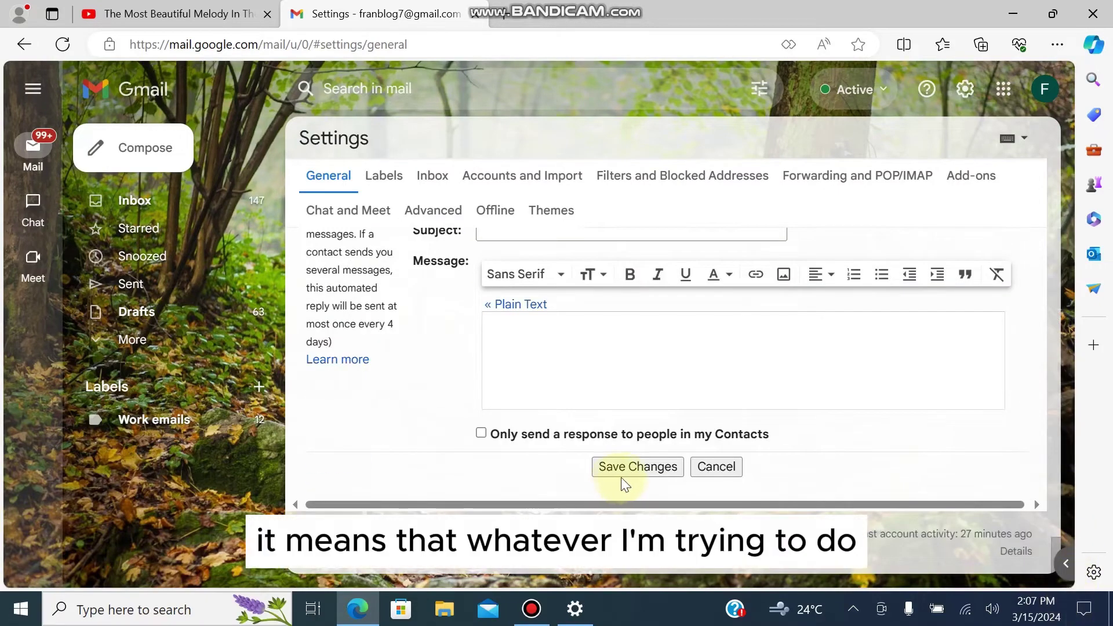
{"action": "left_click", "coordinate": [637, 467]}
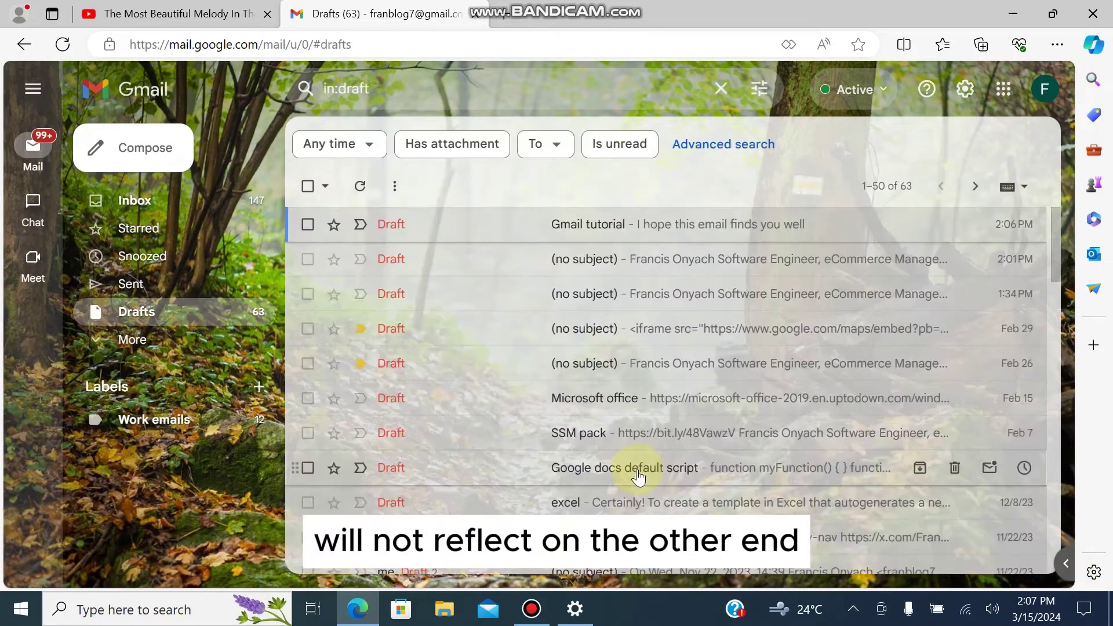
Step: Reopen the "Gmail tutorial" draft and add the line "I am writing" below the greeting sentence
{"action": "left_click", "coordinate": [567, 221]}
{"action": "left_click", "coordinate": [781, 328]}
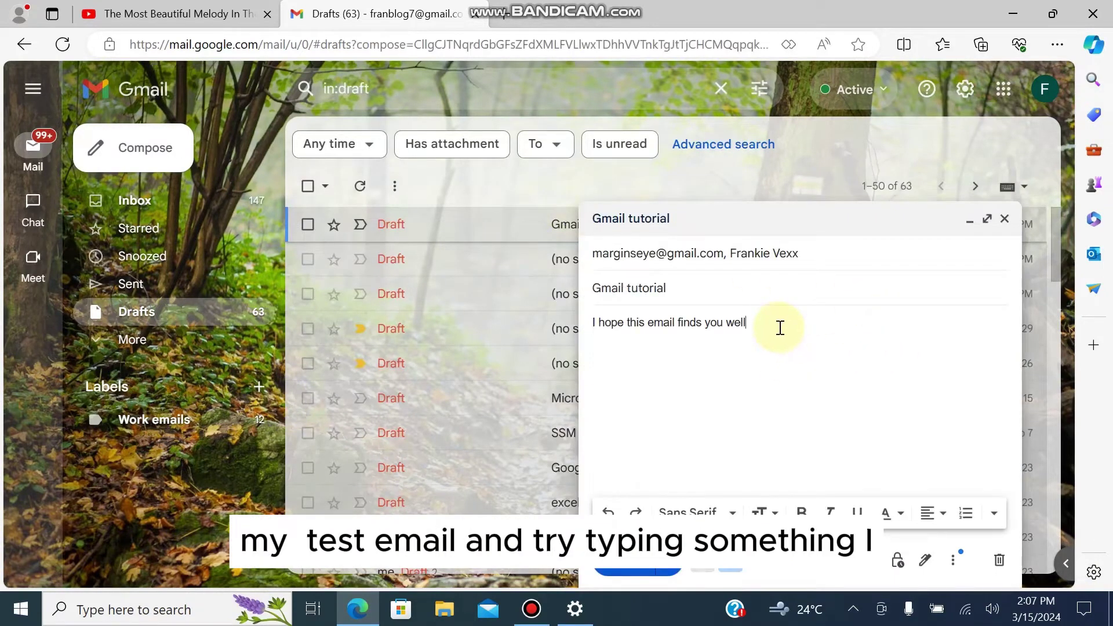
{"action": "key", "text": "Return"}
{"action": "type", "text": "I am writing"}
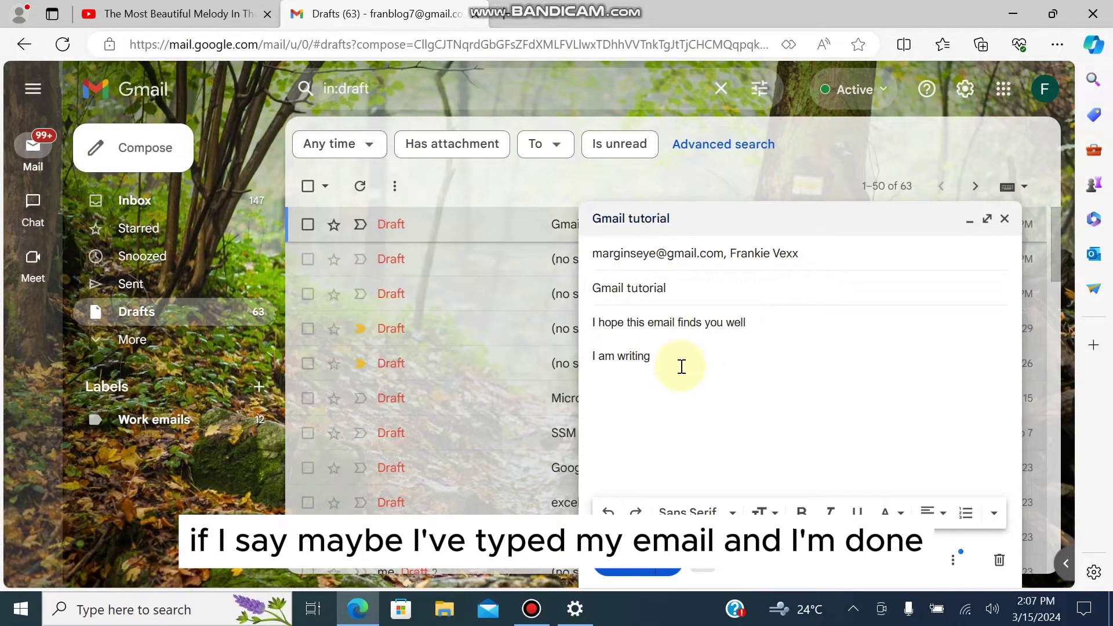
Step: Sign off the email with "yours" and the sender's first name, and send it
{"action": "key", "text": "Return"}
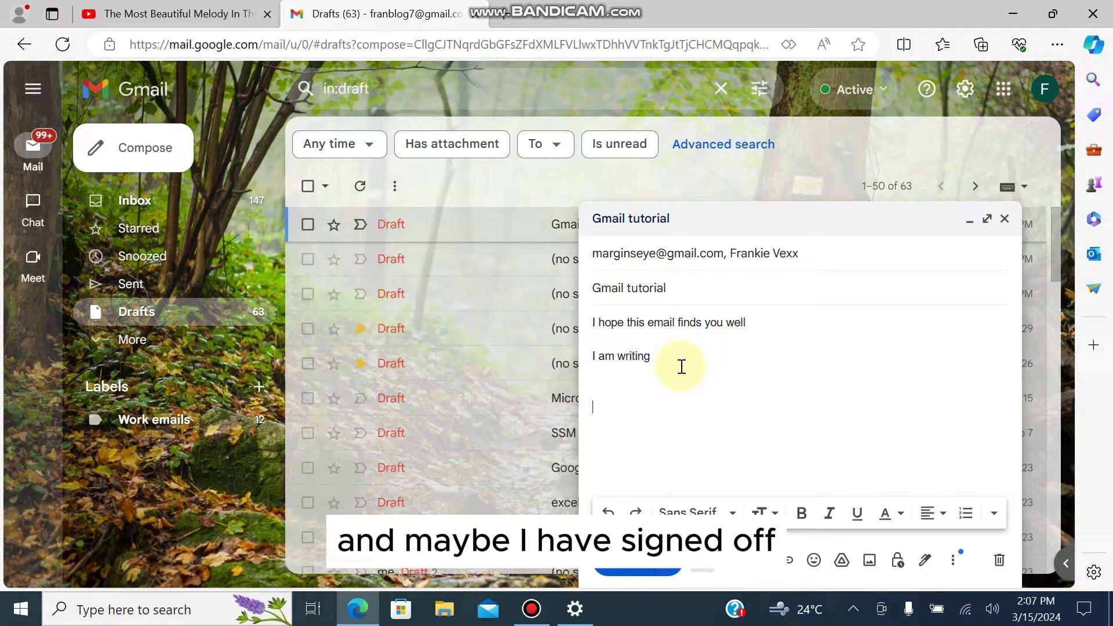
{"action": "type", "text": "yours "}
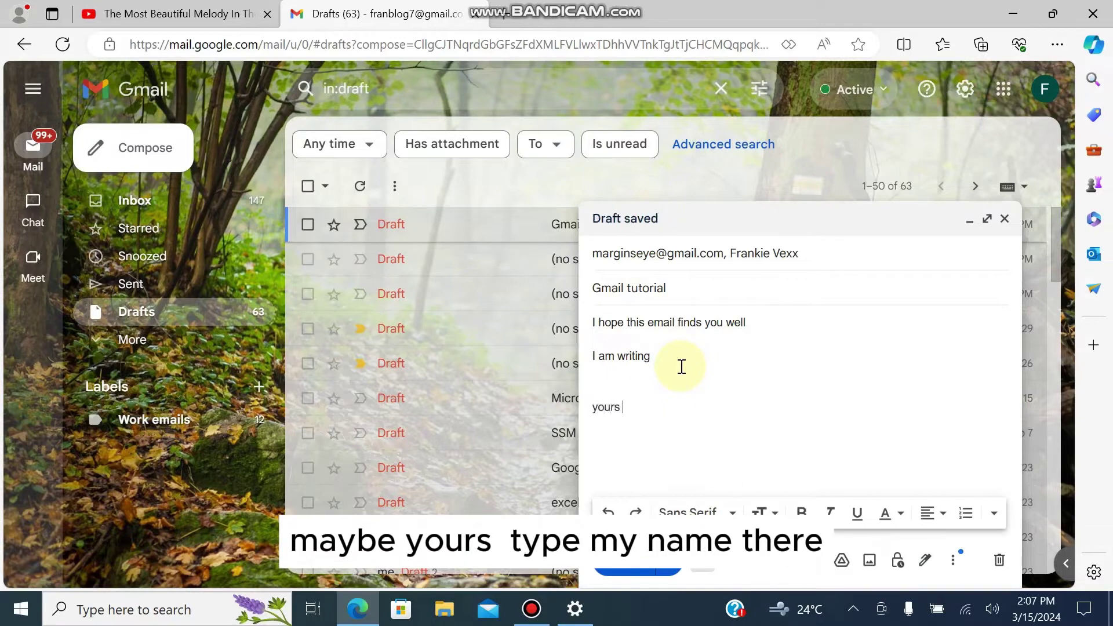
{"action": "type", "text": "Francis"}
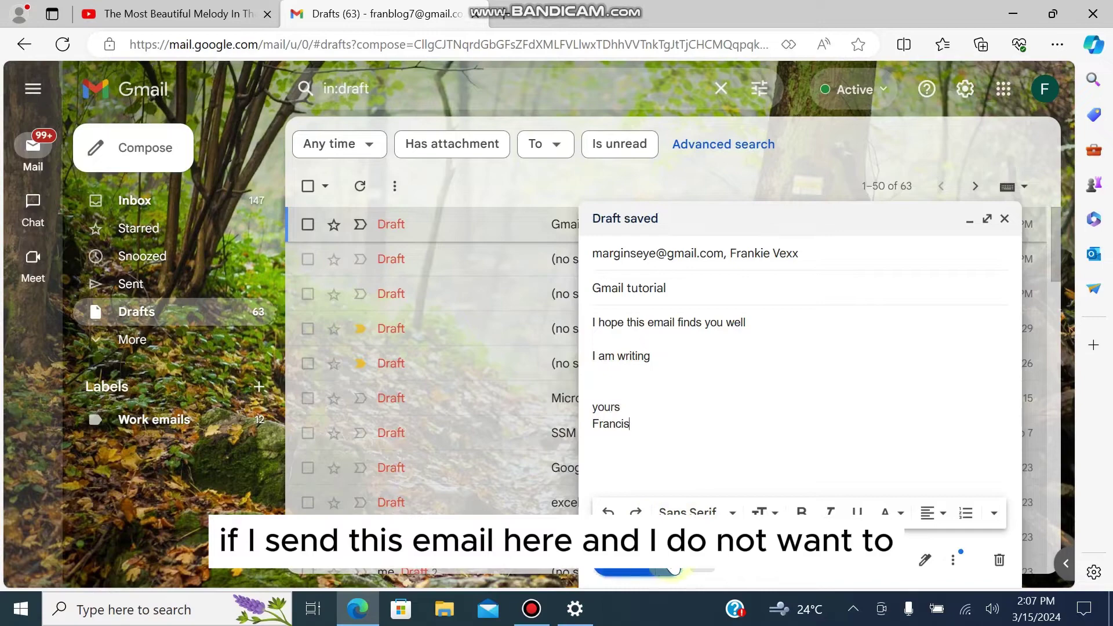
{"action": "left_click", "coordinate": [638, 565]}
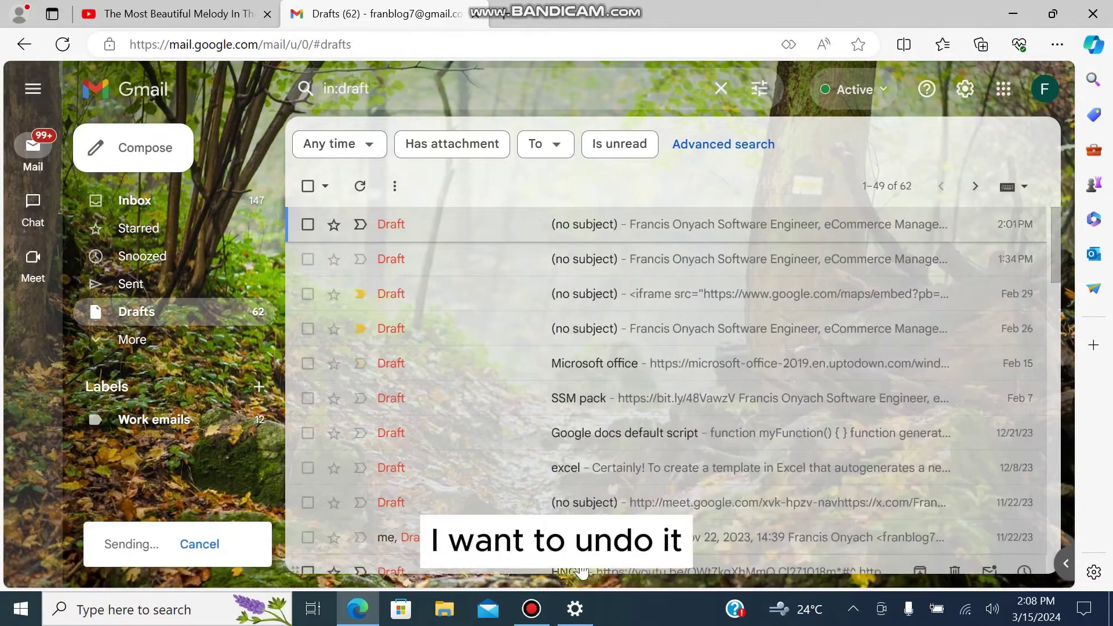
Step: Cancel the sending of the "Gmail tutorial" email and close it so it stays in the drafts
{"action": "left_click", "coordinate": [218, 545]}
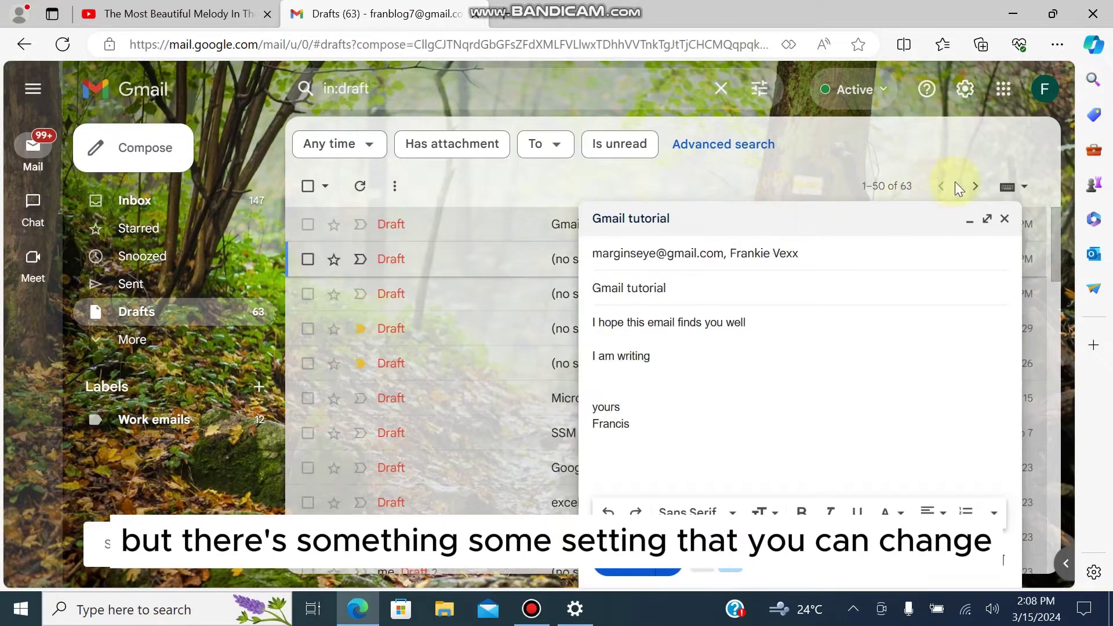
{"action": "left_click", "coordinate": [1005, 220]}
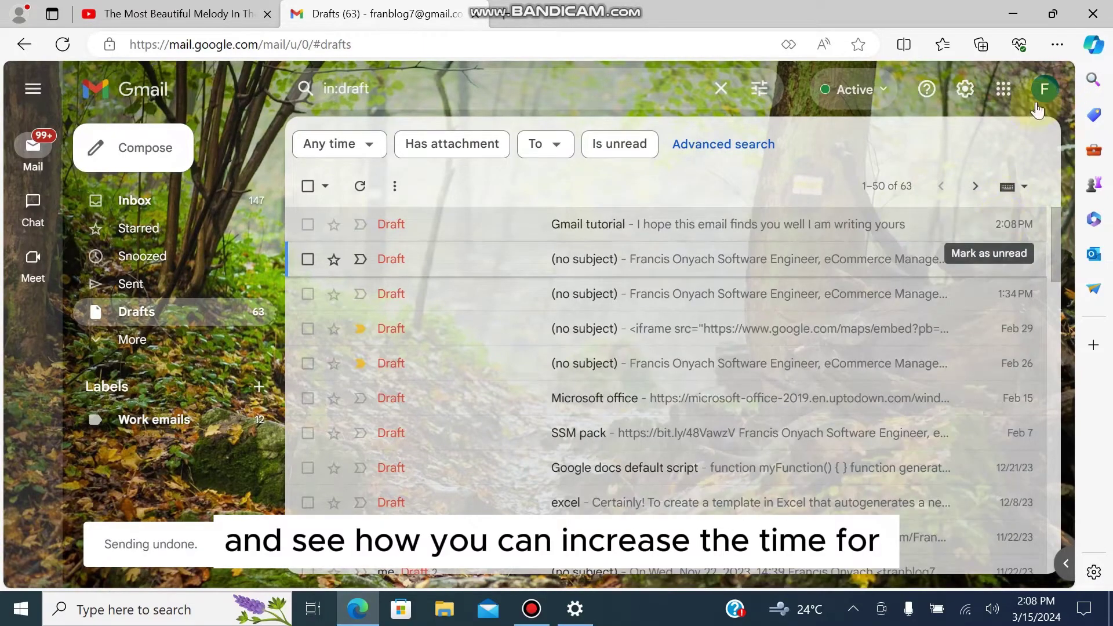
Step: Examine the available send cancellation periods for Undo Send in the general settings
{"action": "left_click", "coordinate": [966, 91]}
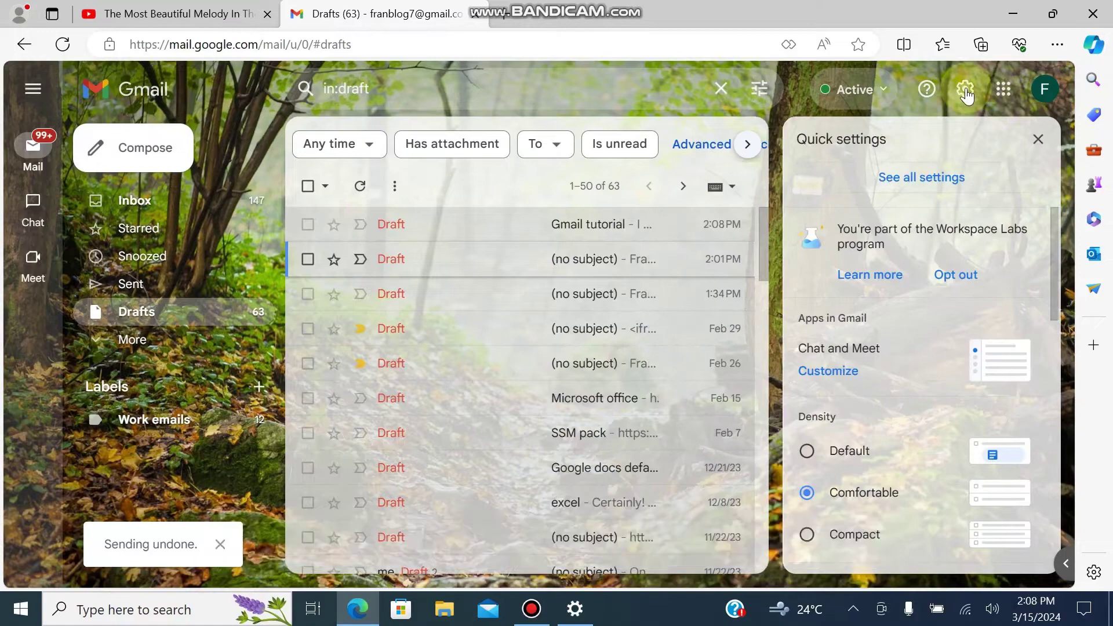
{"action": "left_click", "coordinate": [920, 178]}
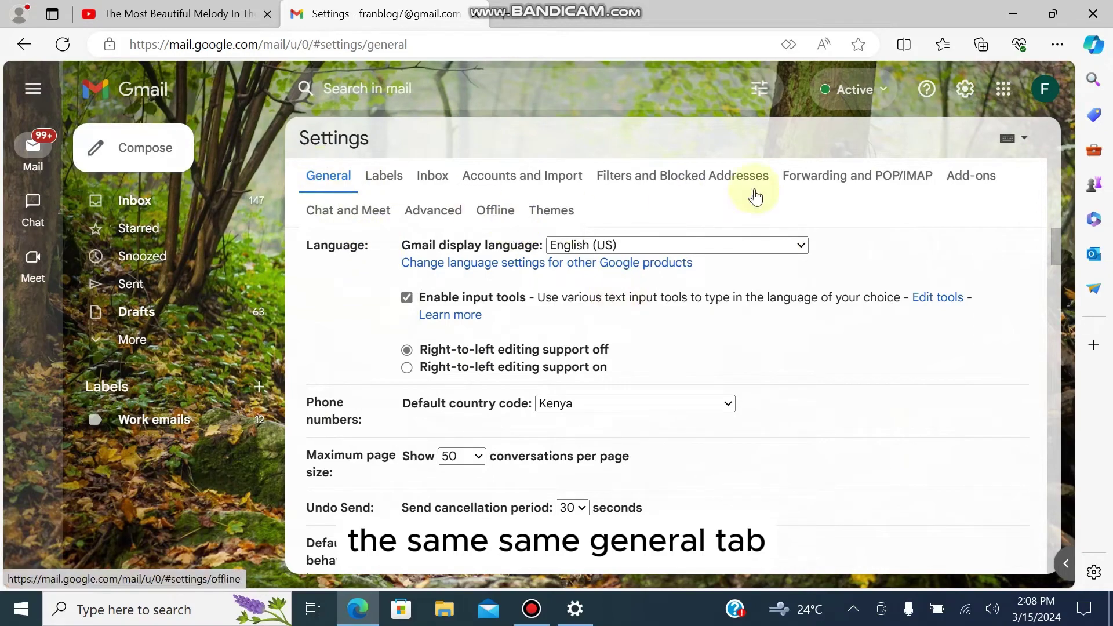
{"action": "mouse_move", "coordinate": [1055, 255]}
{"action": "left_mouse_down"}
{"action": "mouse_move", "coordinate": [1074, 490]}
{"action": "mouse_move", "coordinate": [1005, 261]}
{"action": "left_mouse_up"}
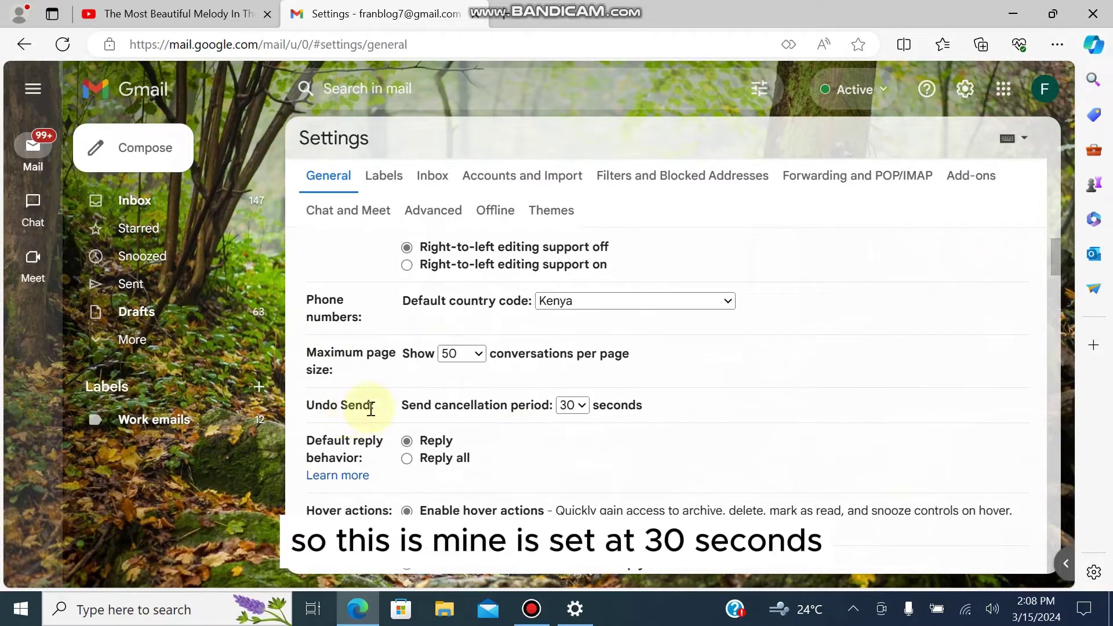
{"action": "left_click", "coordinate": [582, 406]}
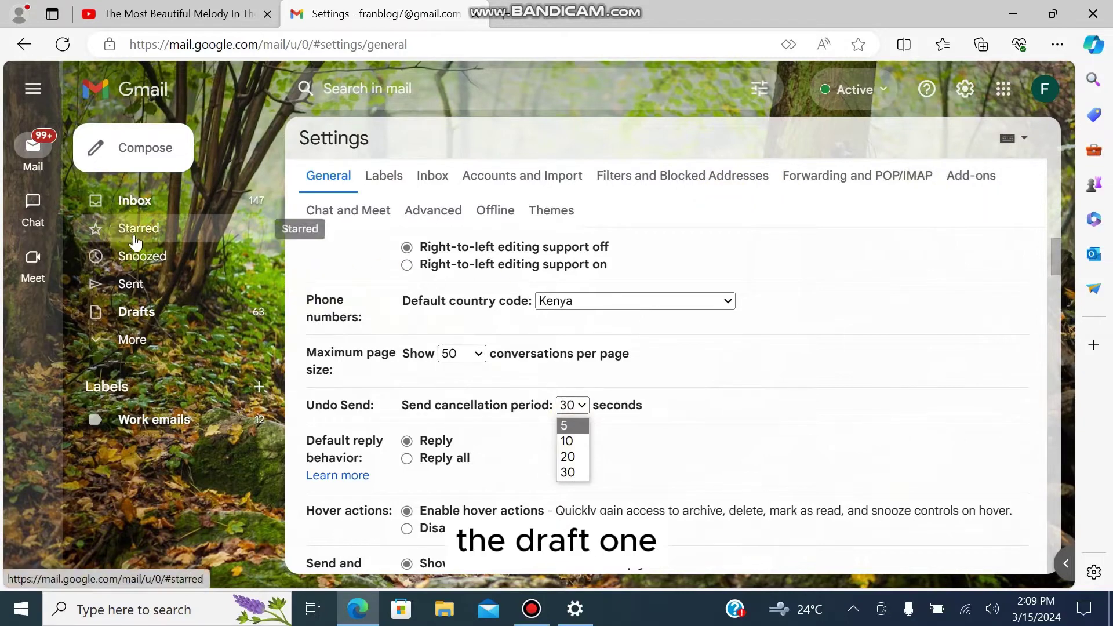
Step: Reopen the "Gmail tutorial" draft and try Mar 30, 2024 as a custom scheduled send date, cancelling without scheduling it
{"action": "left_click", "coordinate": [136, 314]}
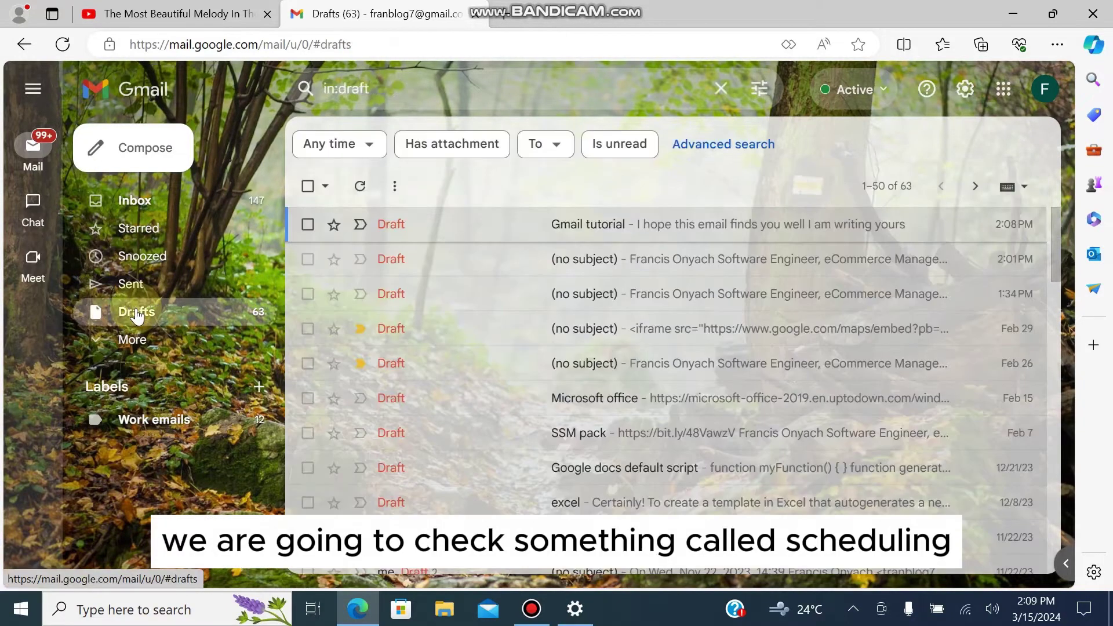
{"action": "left_click", "coordinate": [748, 241]}
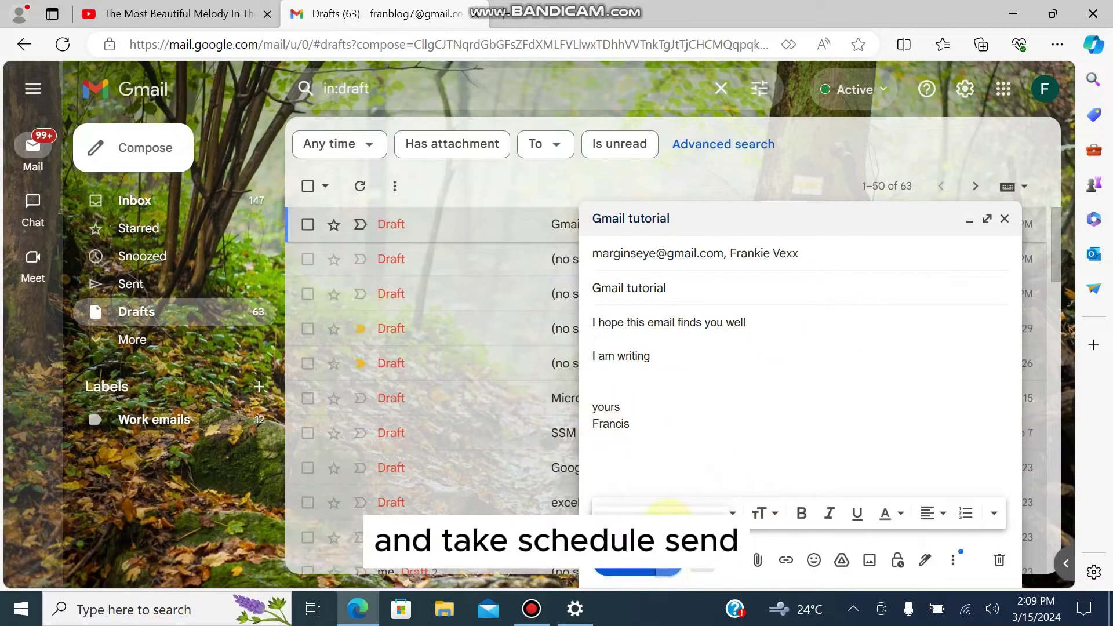
{"action": "left_click", "coordinate": [671, 511]}
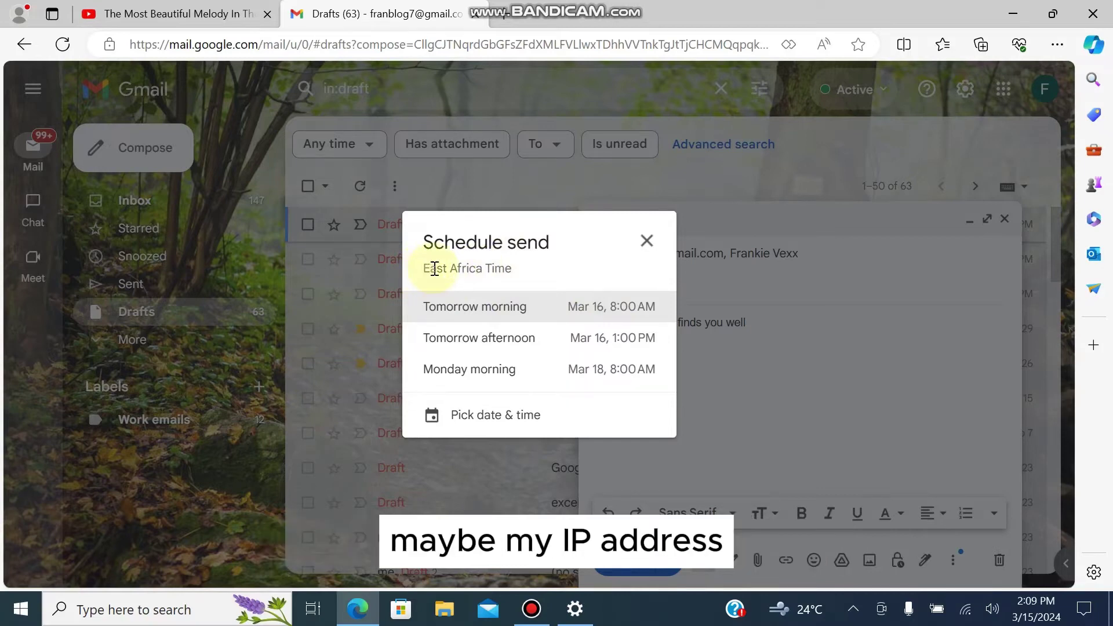
{"action": "left_click", "coordinate": [505, 419]}
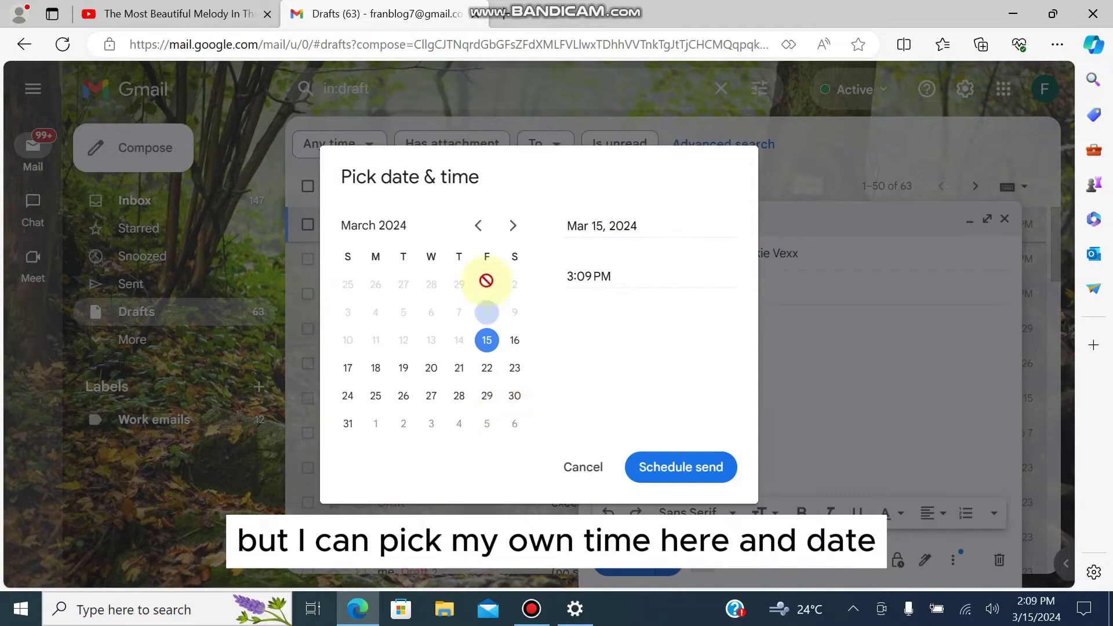
{"action": "left_click", "coordinate": [515, 396]}
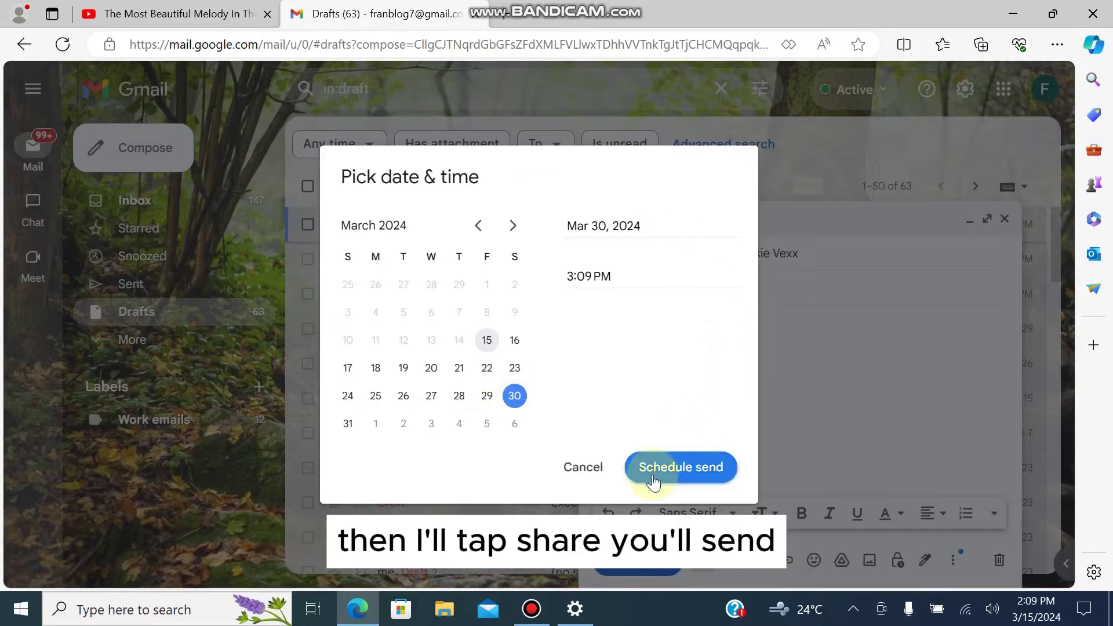
{"action": "left_click", "coordinate": [583, 466]}
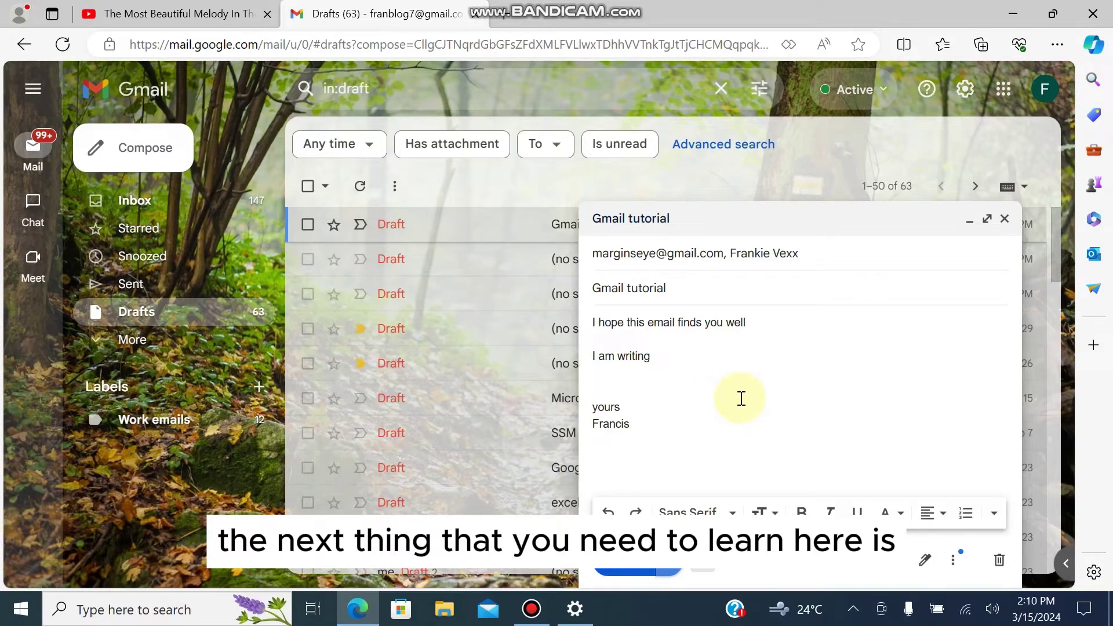
Step: Select the body text from "hope this email finds you well" through "I am writing" and minimize the draft
{"action": "left_click", "coordinate": [657, 365]}
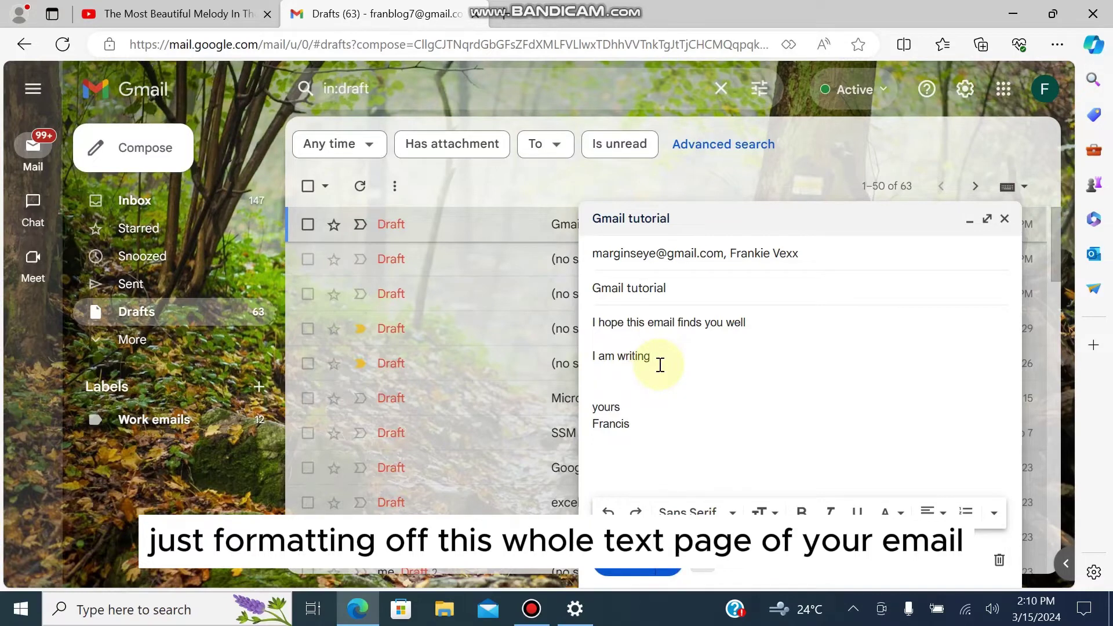
{"action": "left_click_drag", "start_coordinate": [660, 366], "coordinate": [597, 280]}
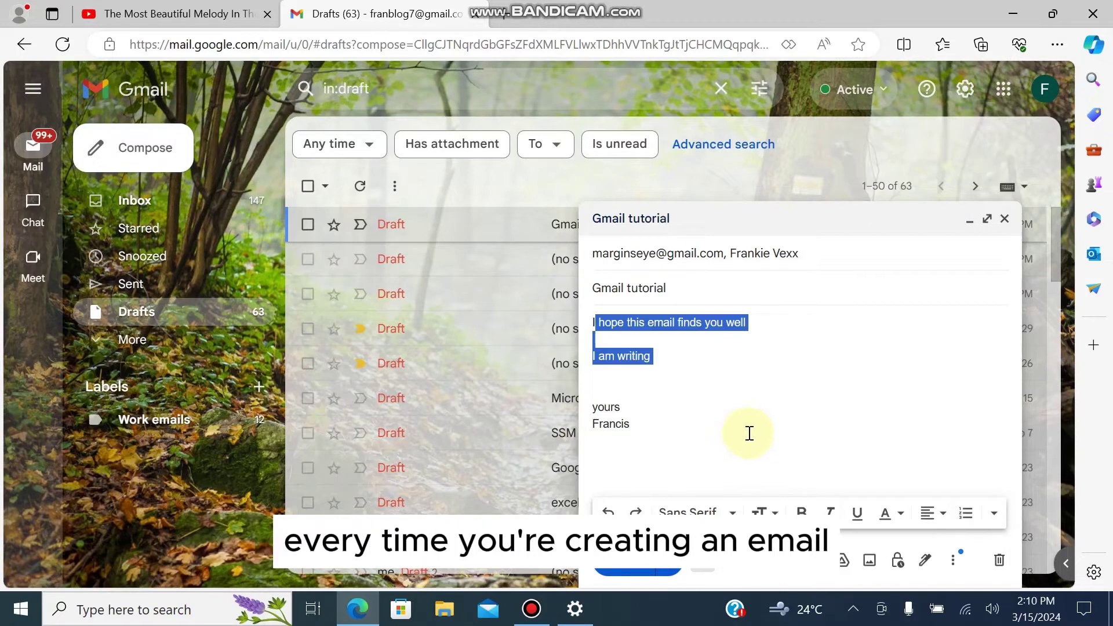
{"action": "left_click", "coordinate": [970, 224]}
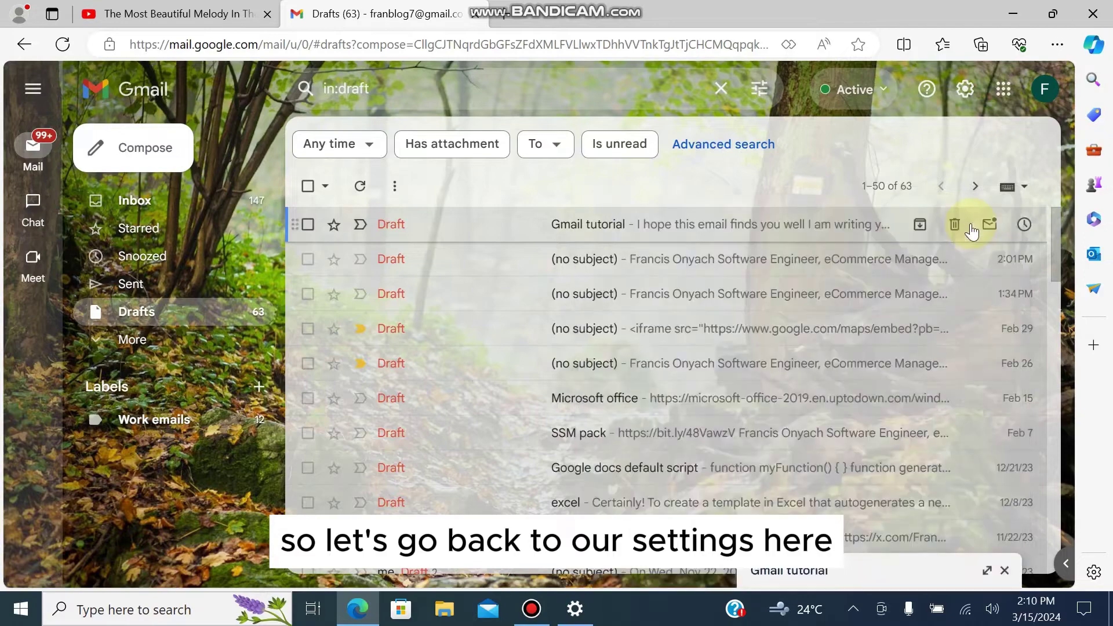
Step: Examine the font, size and text color choices of the default text style in the general settings, leaving them as they are
{"action": "left_click", "coordinate": [964, 89]}
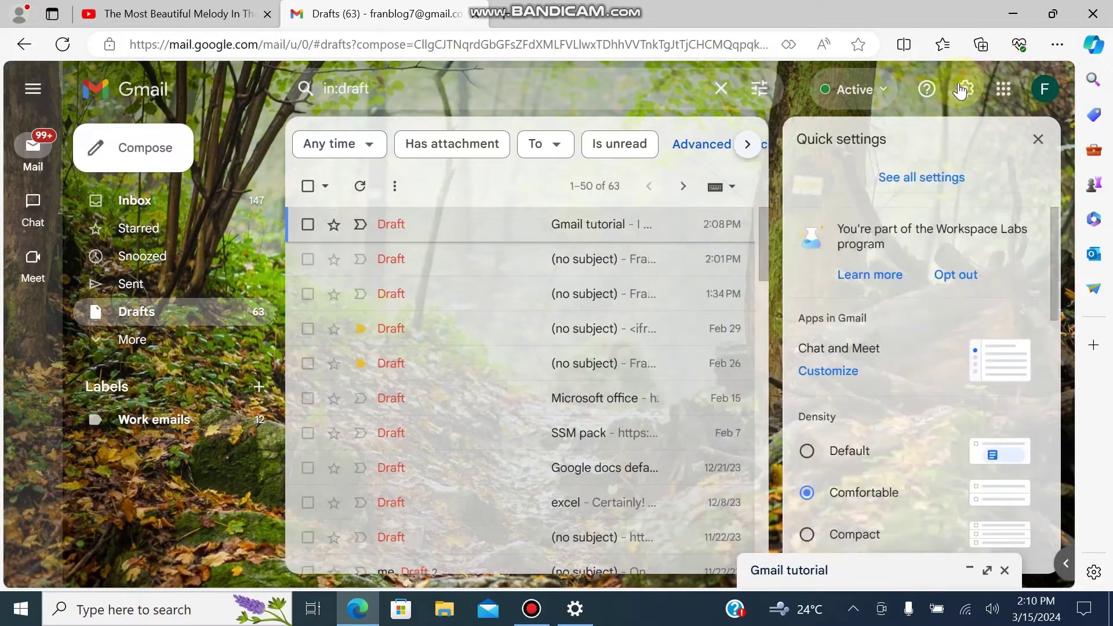
{"action": "left_click", "coordinate": [948, 176]}
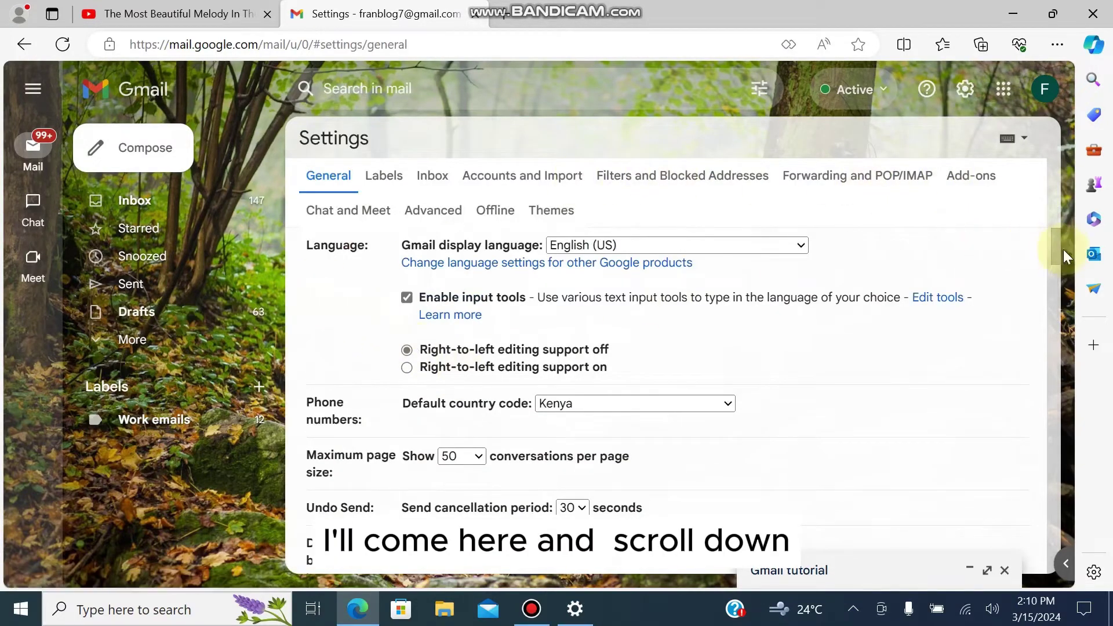
{"action": "left_click_drag", "start_coordinate": [1053, 249], "coordinate": [1062, 290]}
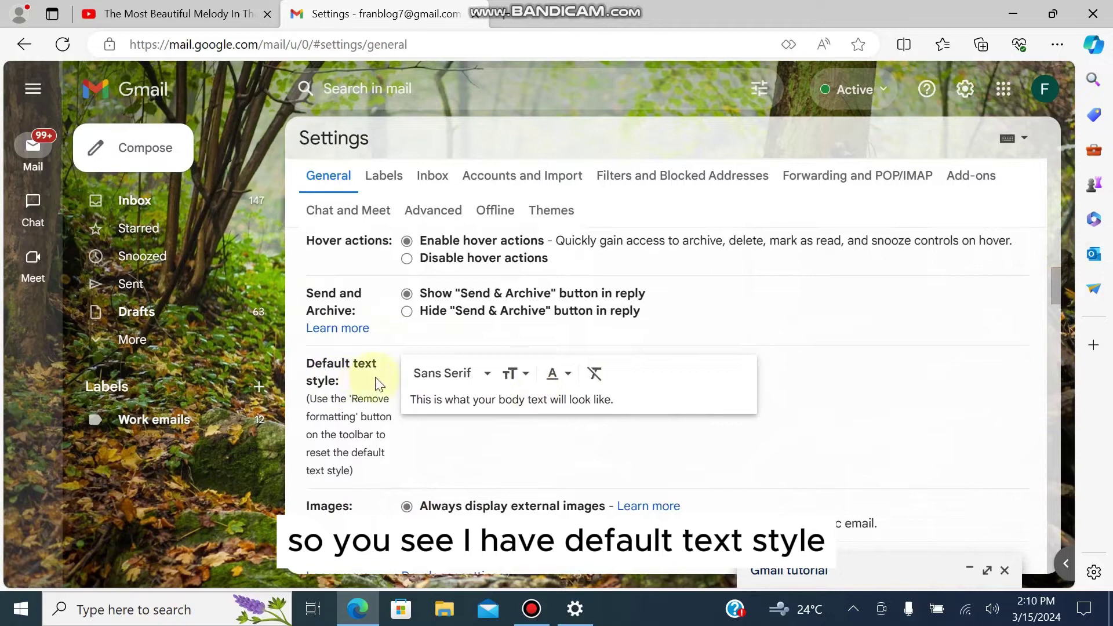
{"action": "left_click", "coordinate": [487, 374]}
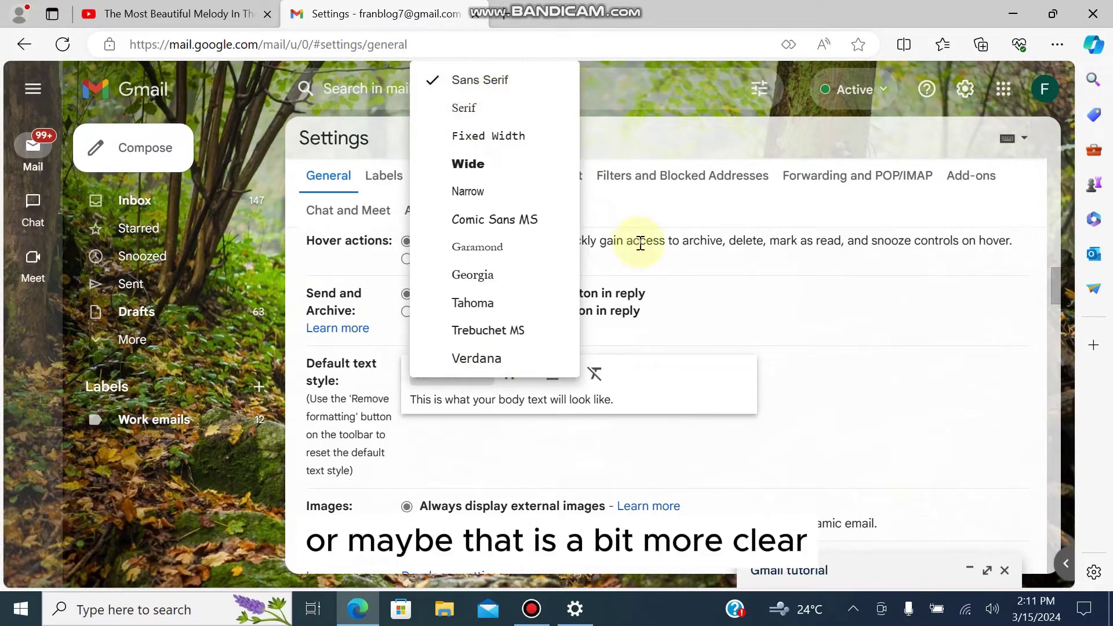
{"action": "left_click", "coordinate": [708, 297]}
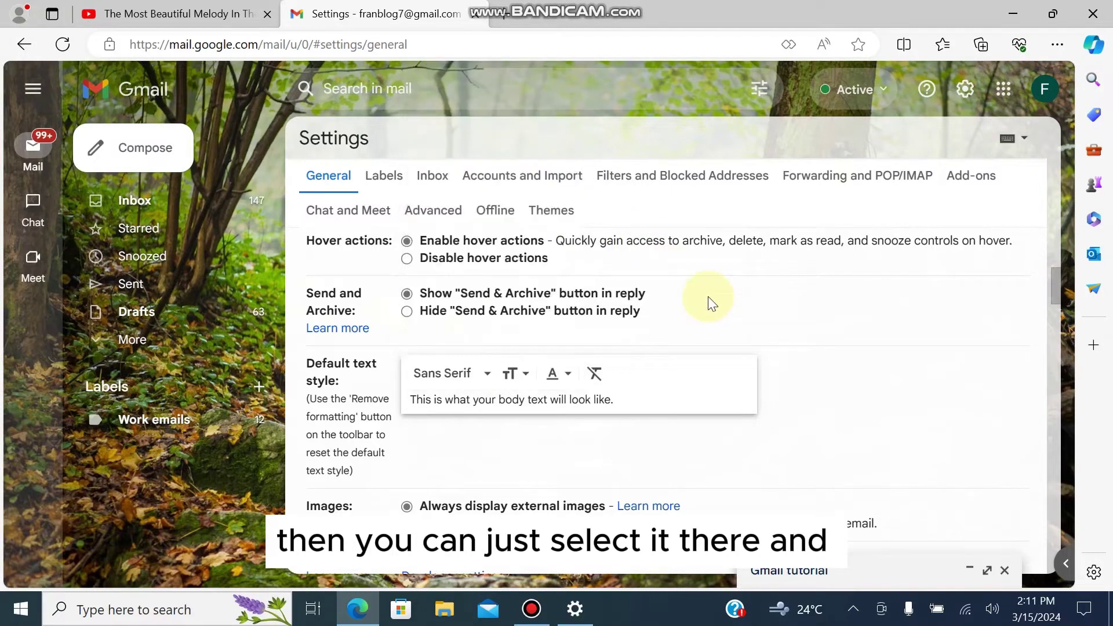
{"action": "left_click", "coordinate": [525, 375]}
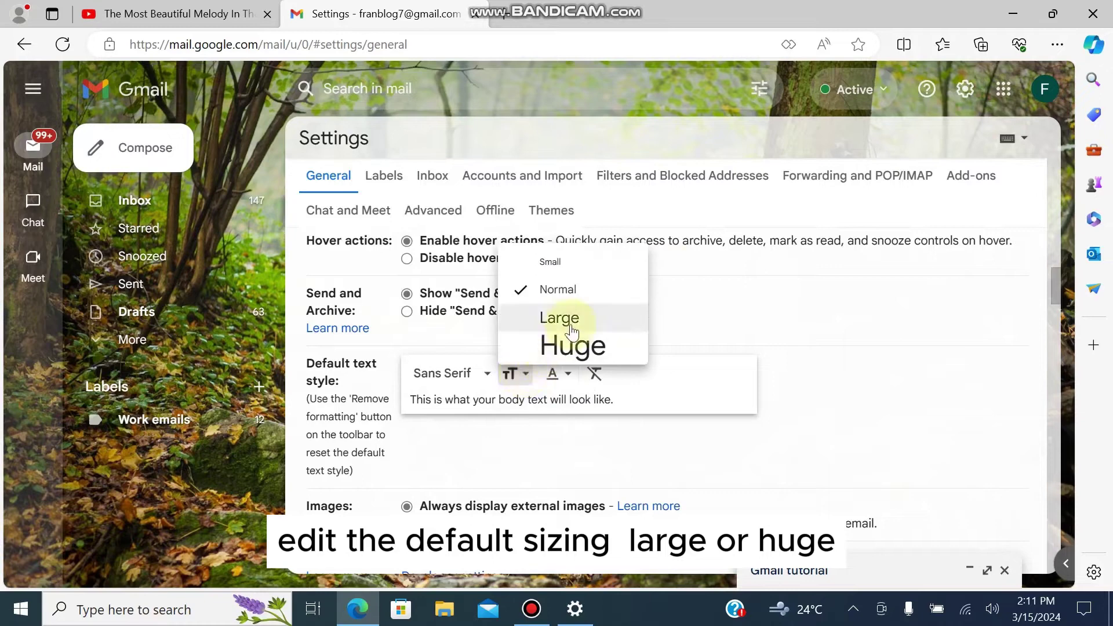
{"action": "left_click", "coordinate": [725, 313]}
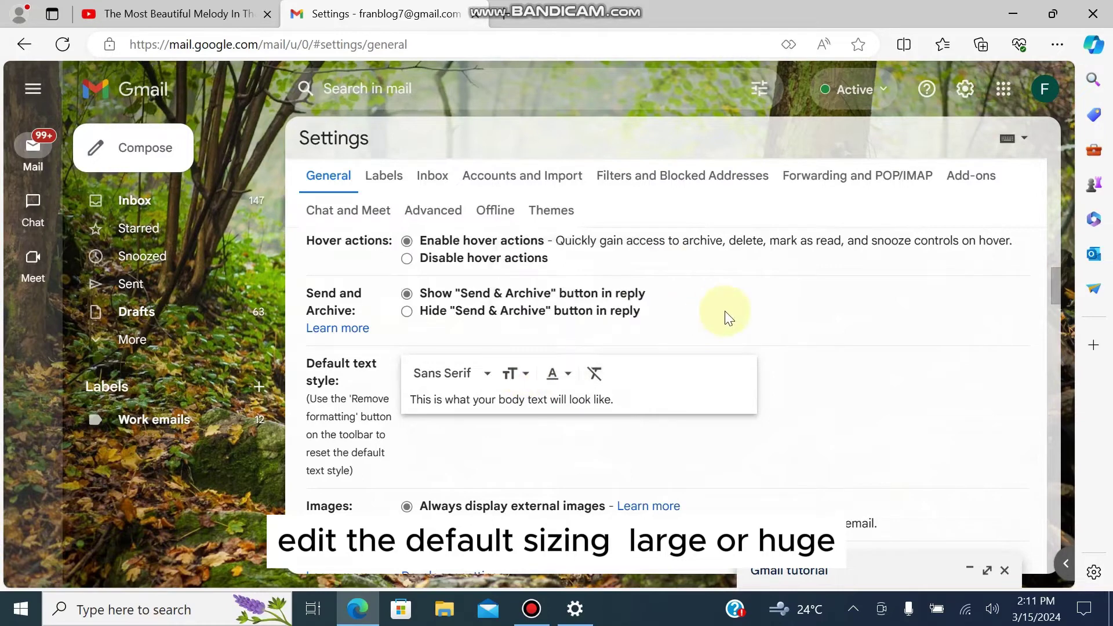
{"action": "left_click", "coordinate": [564, 377]}
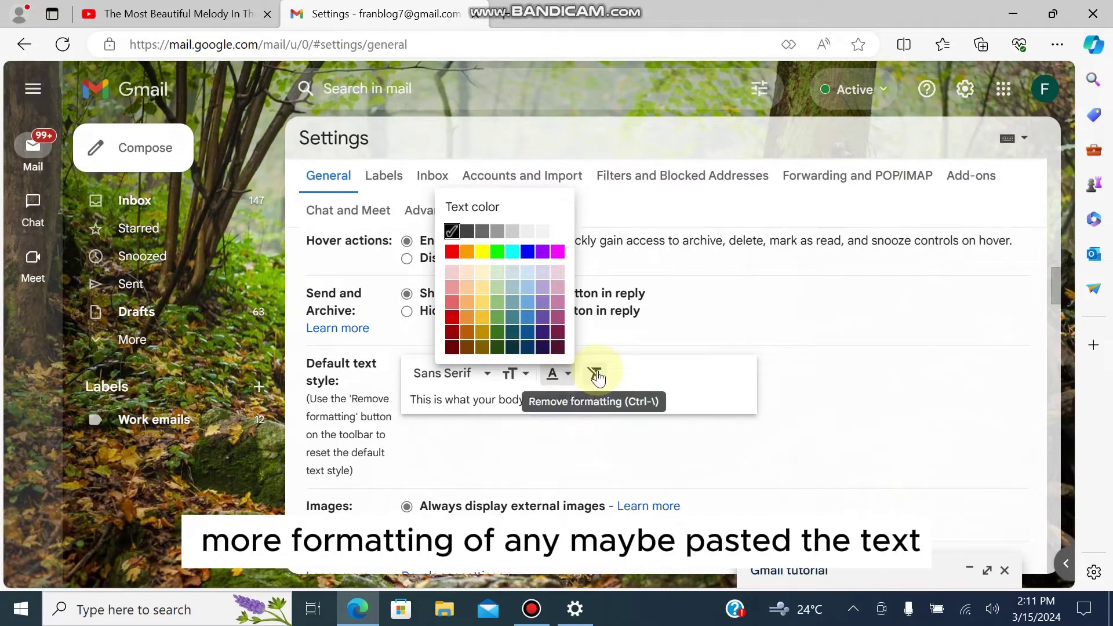
{"action": "left_click", "coordinate": [819, 388]}
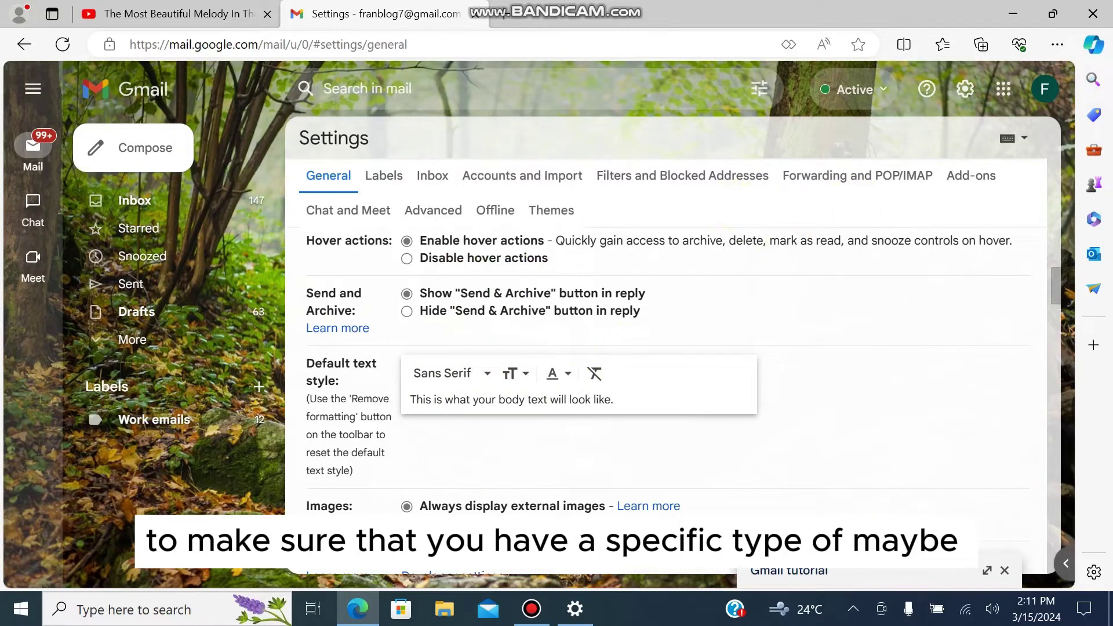
Step: Restore the minimized draft, expand it to the large view and open the signature management settings from it
{"action": "left_click", "coordinate": [890, 576]}
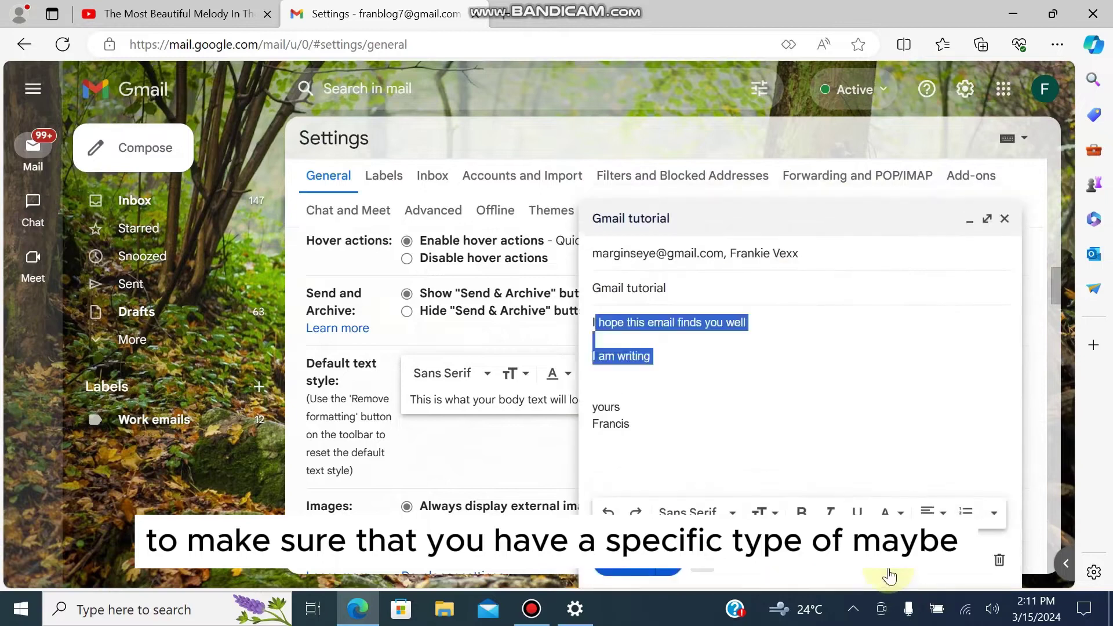
{"action": "left_click", "coordinate": [986, 219]}
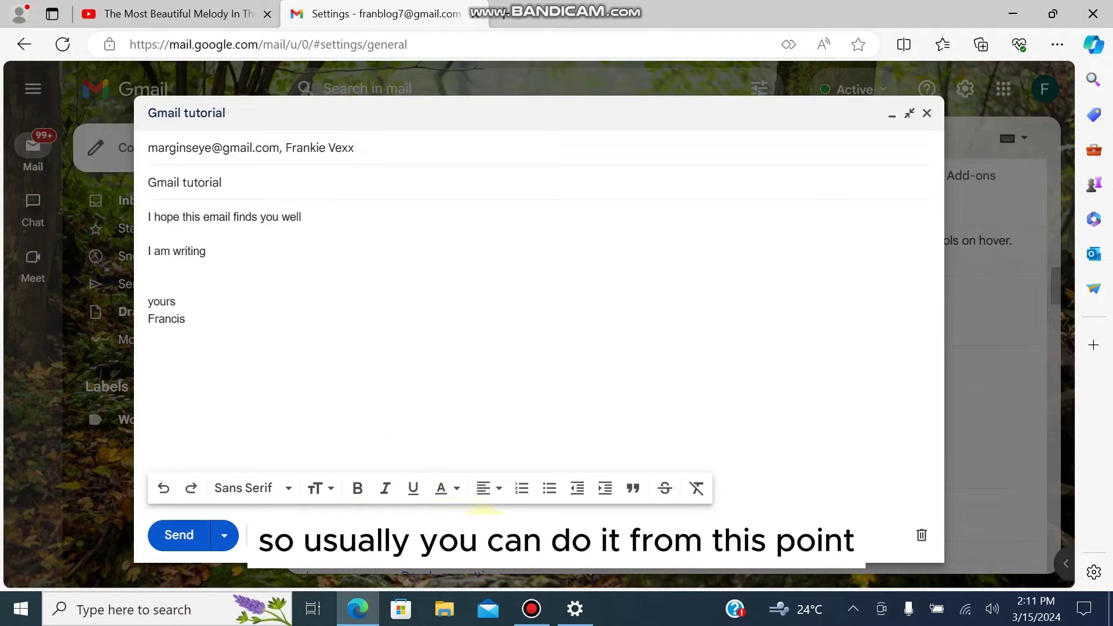
{"action": "left_click", "coordinate": [486, 531]}
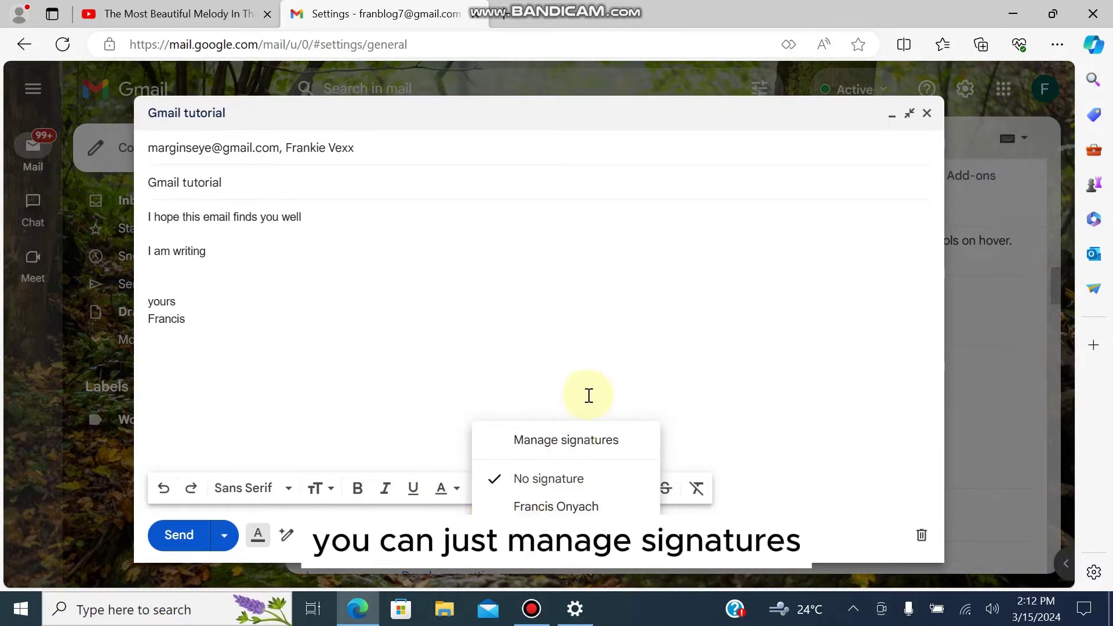
{"action": "left_click", "coordinate": [573, 439]}
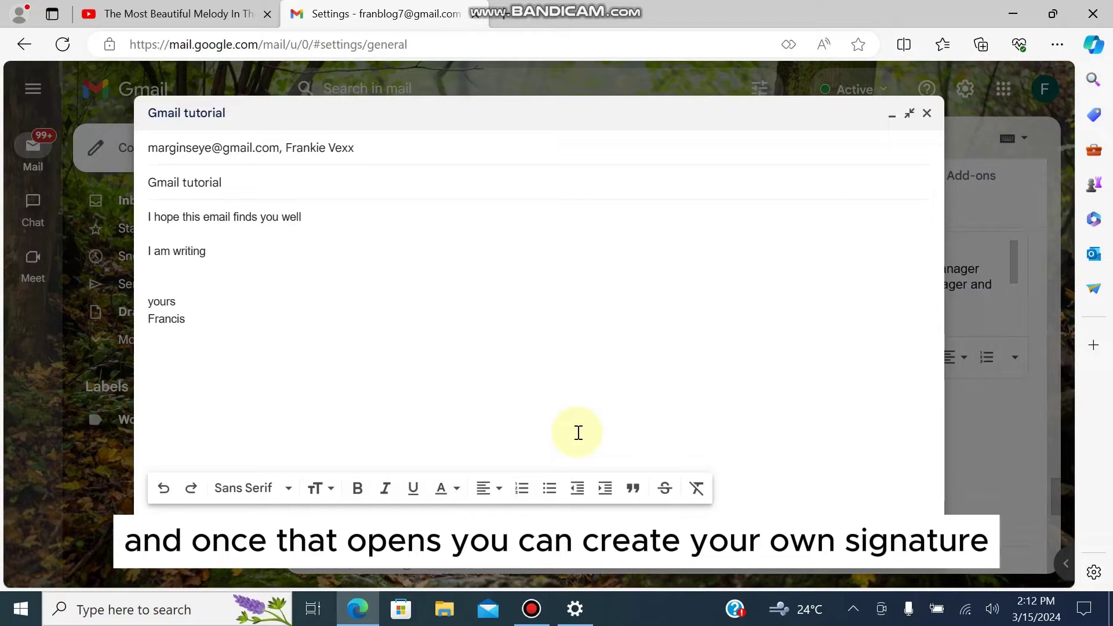
{"action": "left_click", "coordinate": [482, 535]}
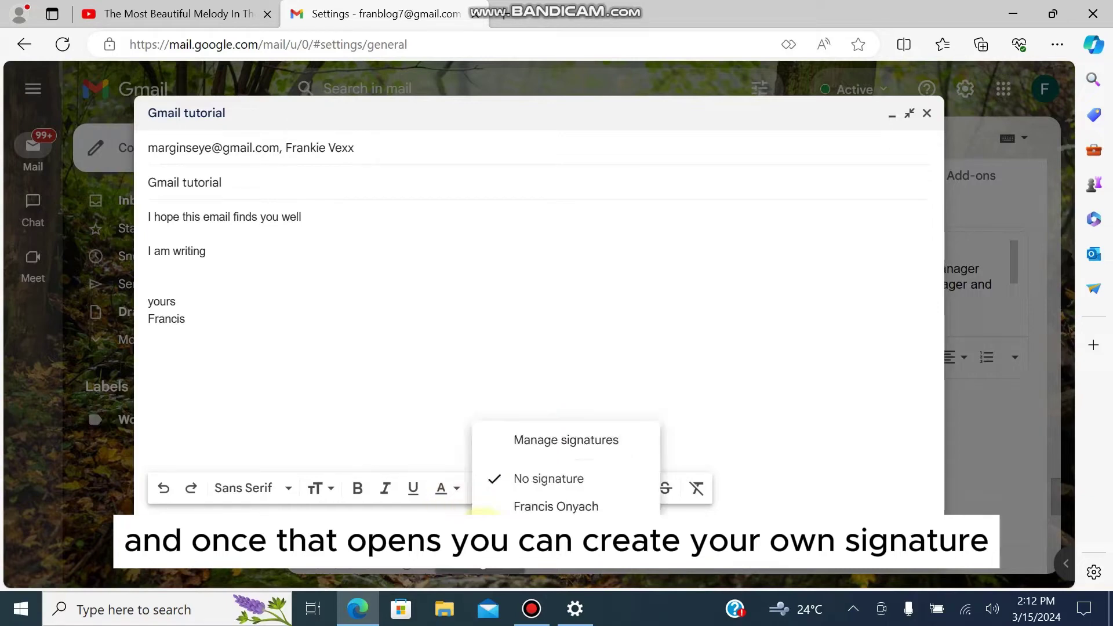
{"action": "left_click", "coordinate": [569, 441]}
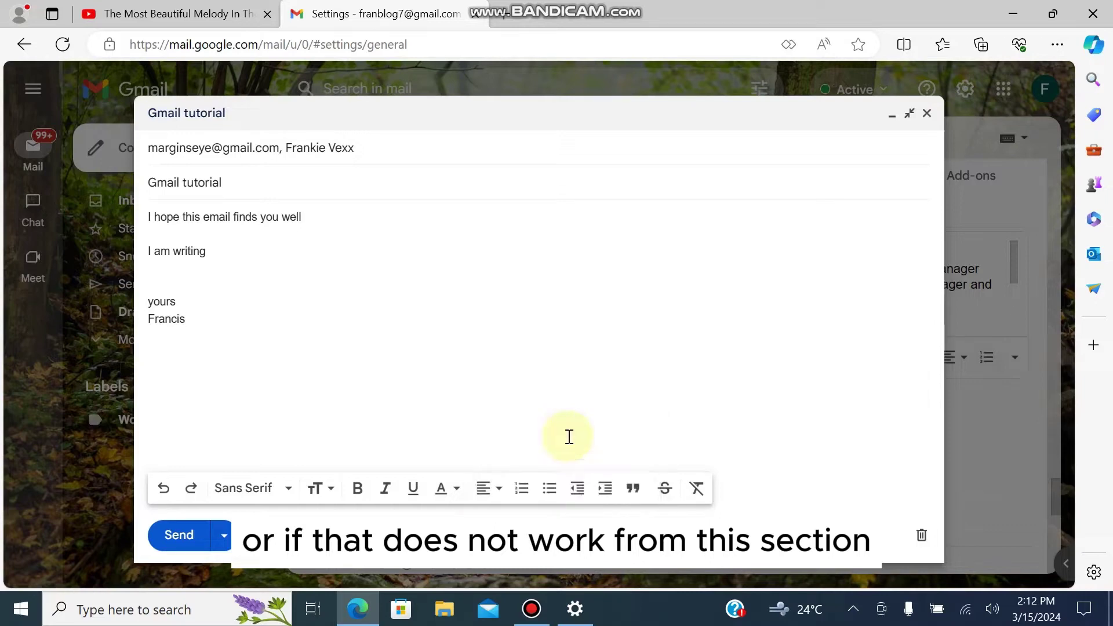
Step: Minimize the draft and create a new signature named "Test signature" in the general settings
{"action": "left_click", "coordinate": [891, 114]}
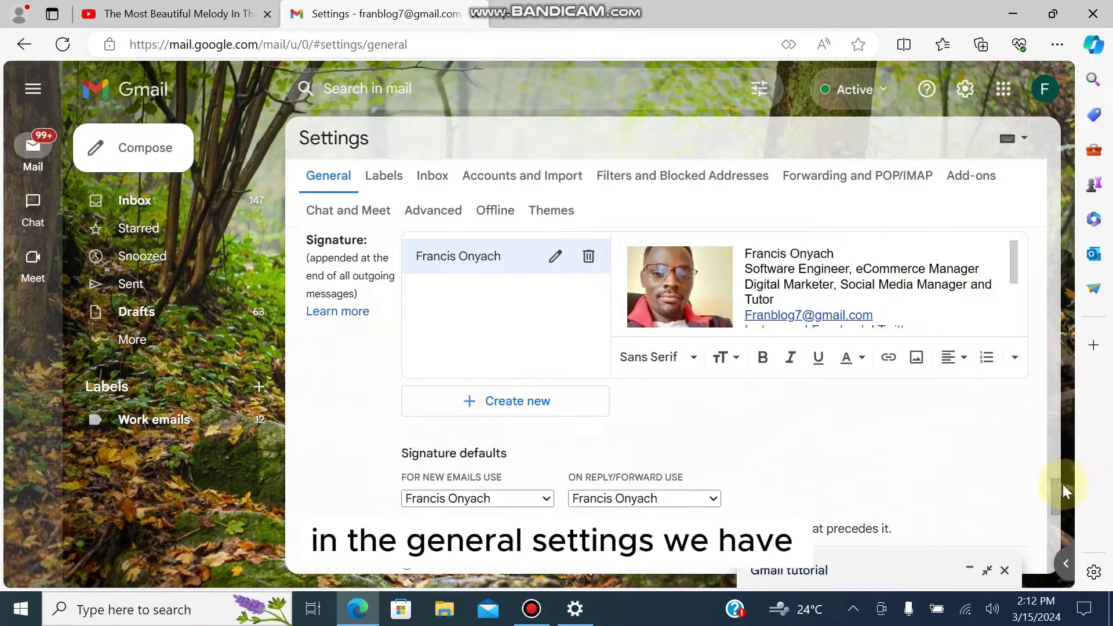
{"action": "mouse_move", "coordinate": [1055, 484]}
{"action": "left_mouse_down"}
{"action": "mouse_move", "coordinate": [1052, 461]}
{"action": "mouse_move", "coordinate": [1052, 472]}
{"action": "left_mouse_up"}
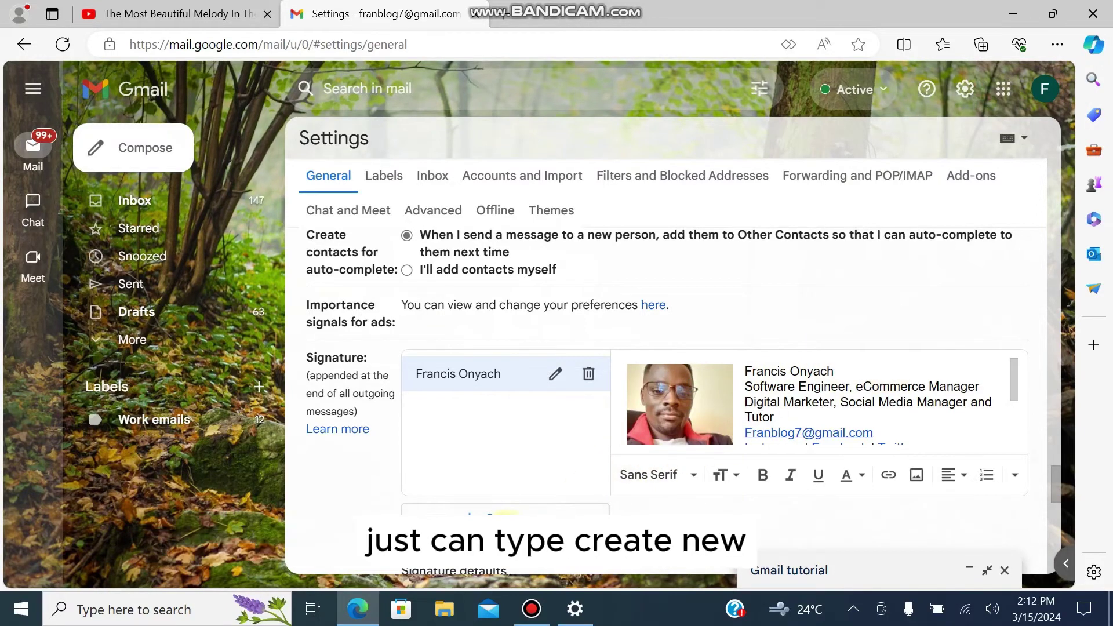
{"action": "left_click", "coordinate": [525, 521]}
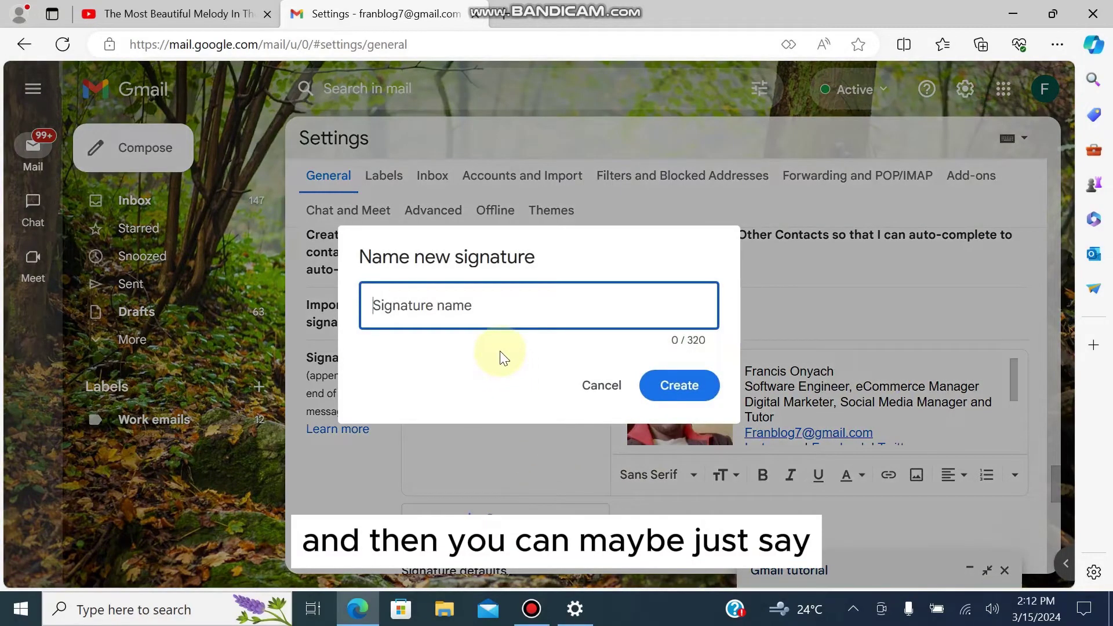
{"action": "type", "text": "Test siga"}
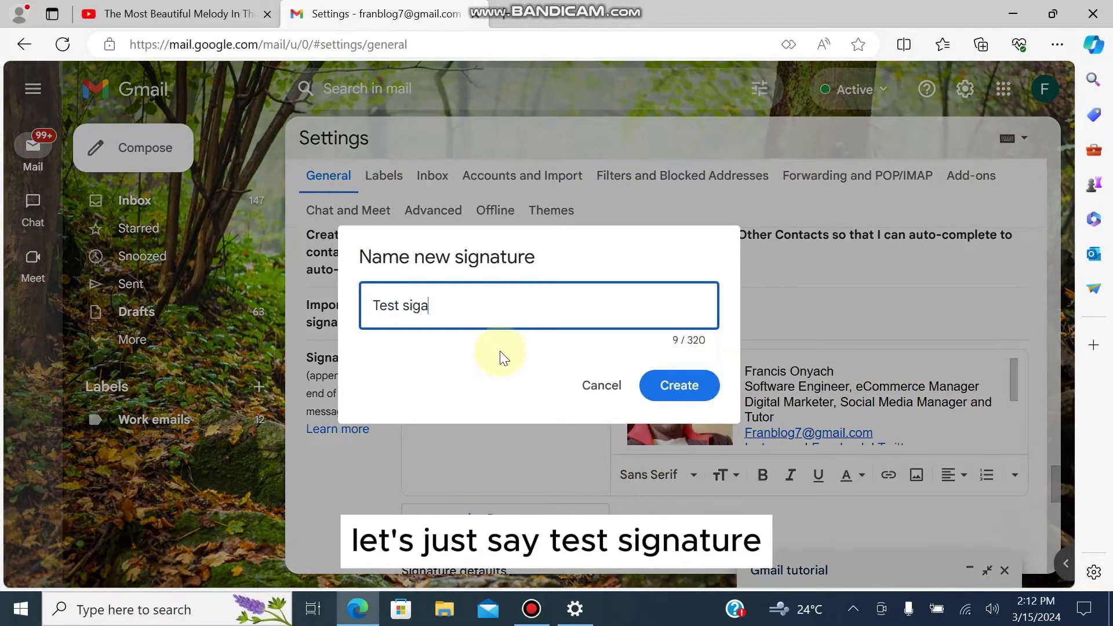
{"action": "type", "text": "nture"}
{"action": "key", "text": "BackSpace"}
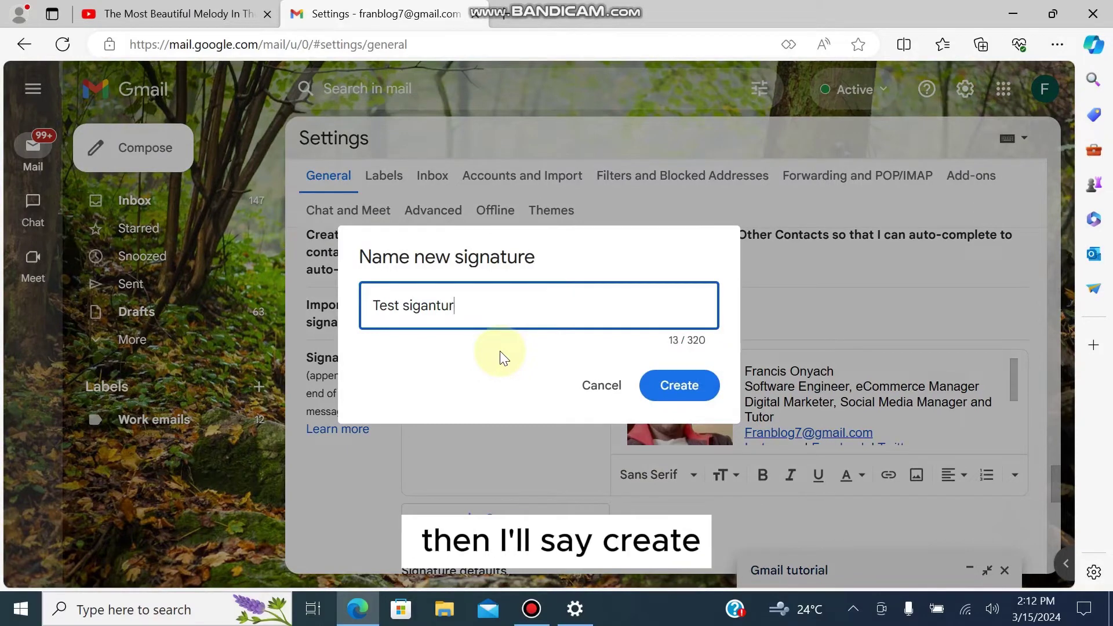
{"action": "key", "text": "BackSpace"}
{"action": "key", "text": "BackSpace"}
{"action": "key", "text": "BackSpace"}
{"action": "key", "text": "BackSpace"}
{"action": "key", "text": "BackSpace"}
{"action": "type", "text": "nature"}
{"action": "left_click", "coordinate": [673, 386]}
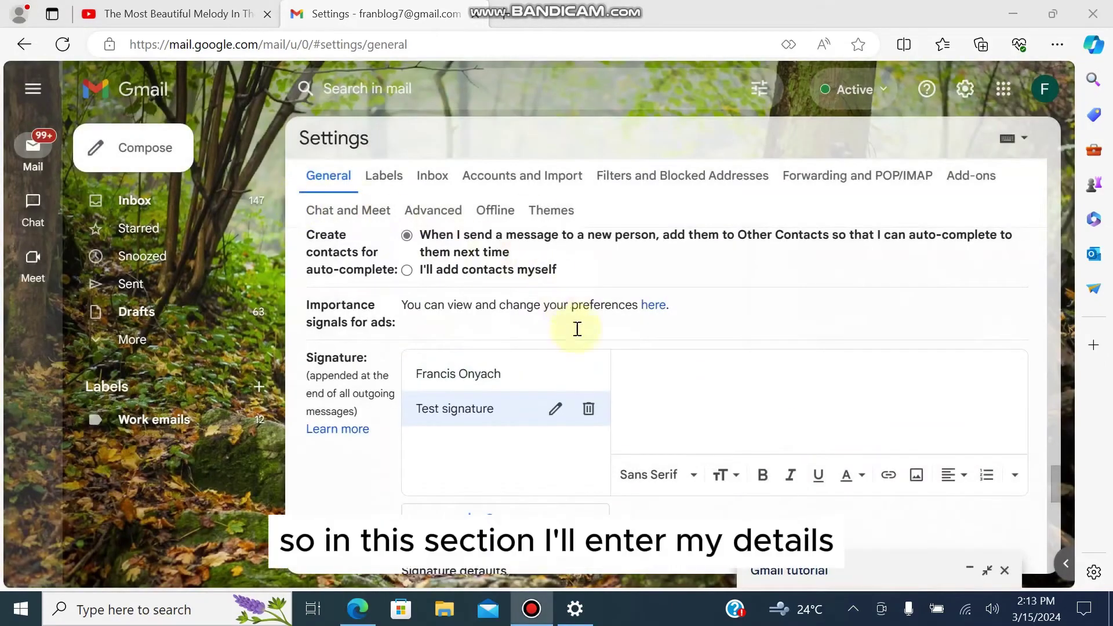
Step: Fill the new signature with "Owtech solutions", a contact number, "Facebook", "X" and "Instagram" on separate lines
{"action": "left_click", "coordinate": [640, 367]}
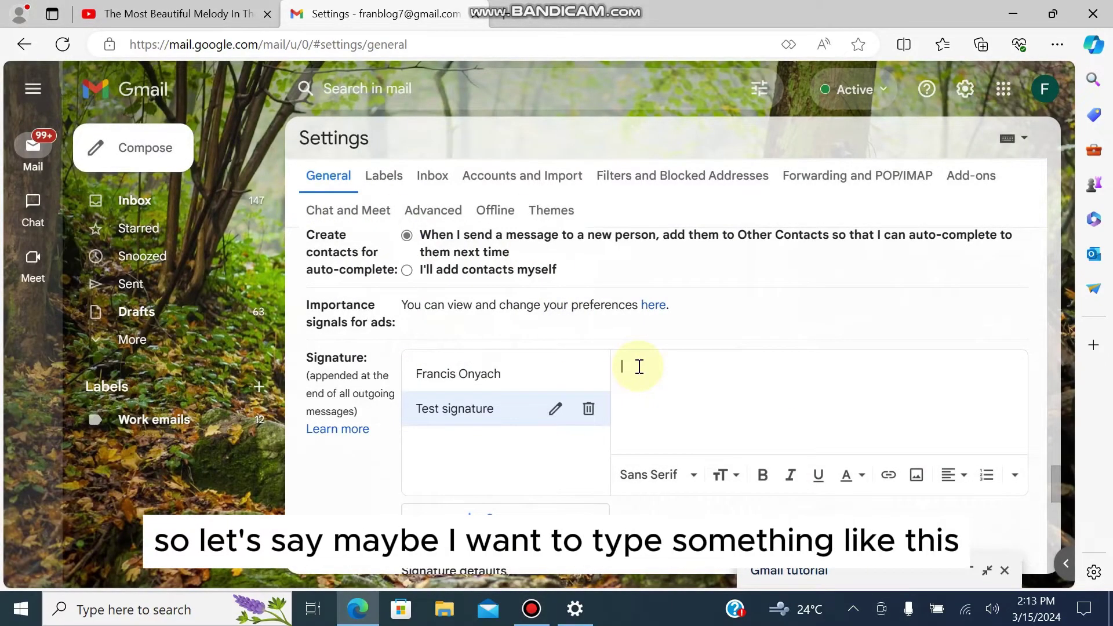
{"action": "type", "text": "Owtech s"}
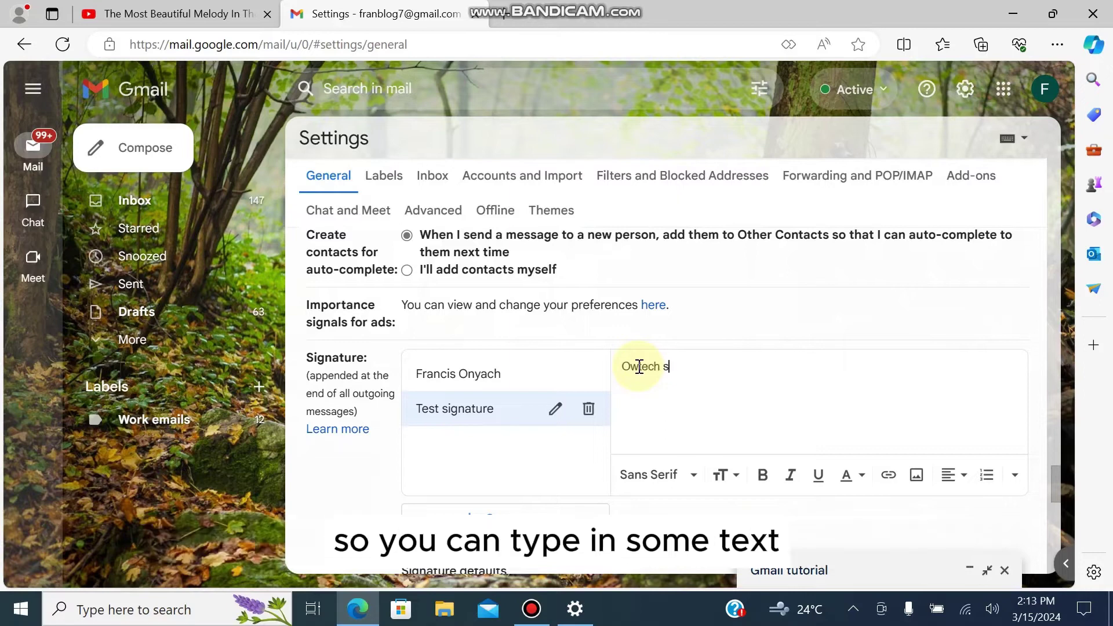
{"action": "type", "text": "olutions"}
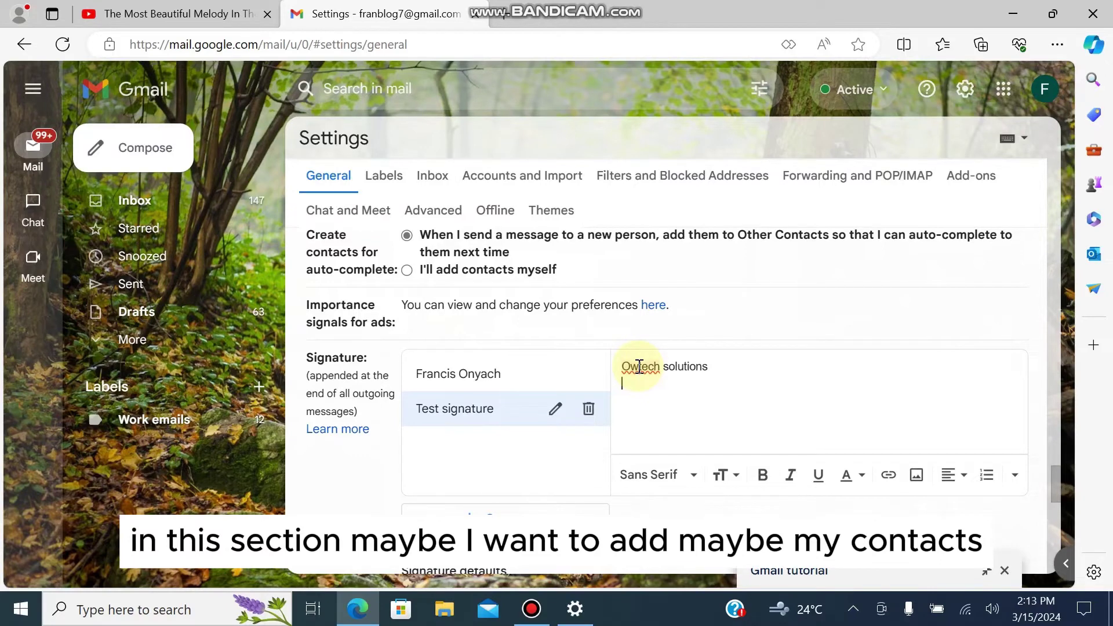
{"action": "type", "text": "123456789"}
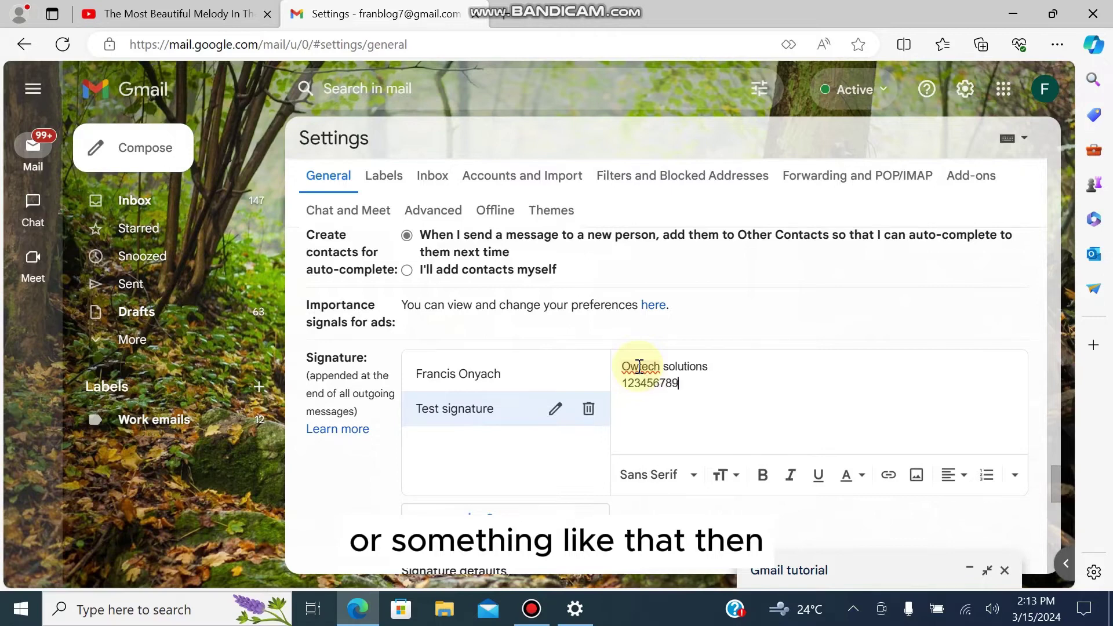
{"action": "key", "text": "Return"}
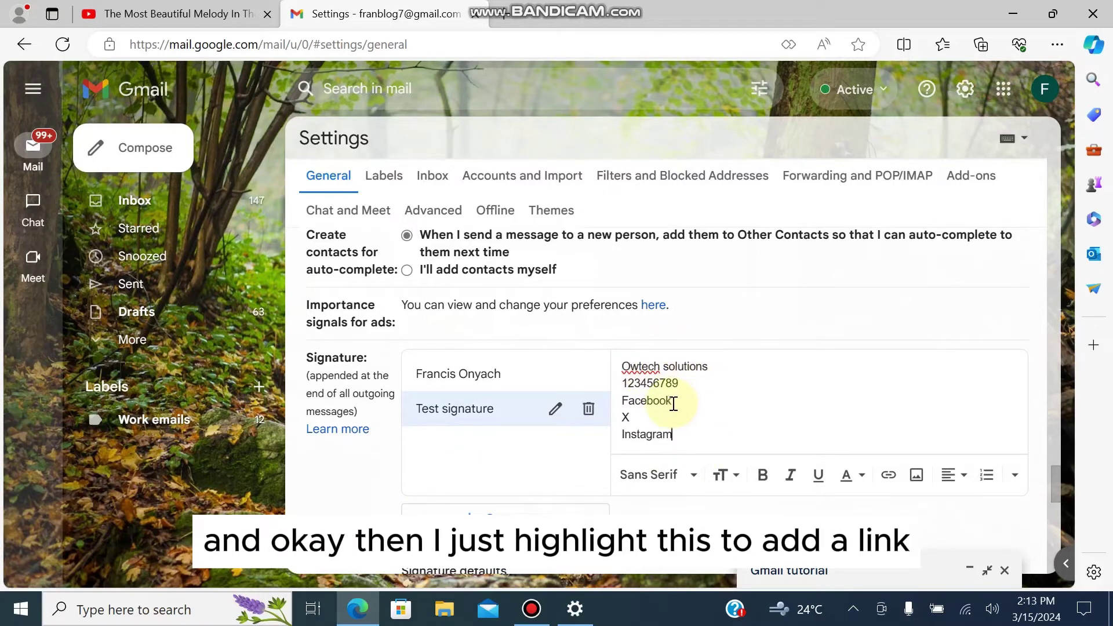
{"action": "left_click_drag", "start_coordinate": [673, 403], "coordinate": [617, 402]}
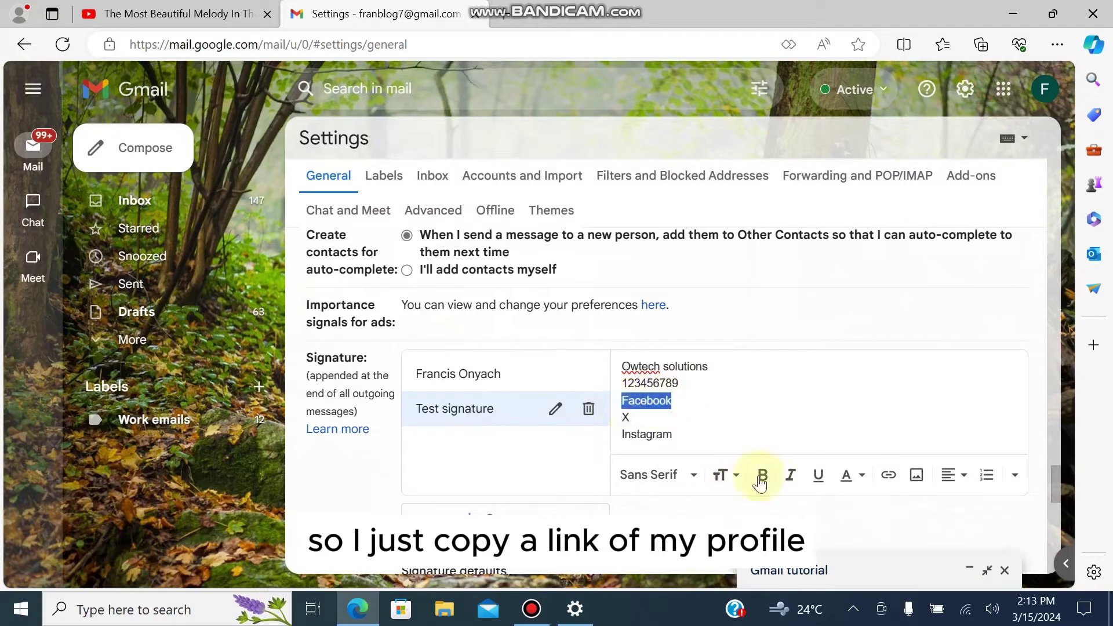
{"action": "left_click", "coordinate": [888, 477]}
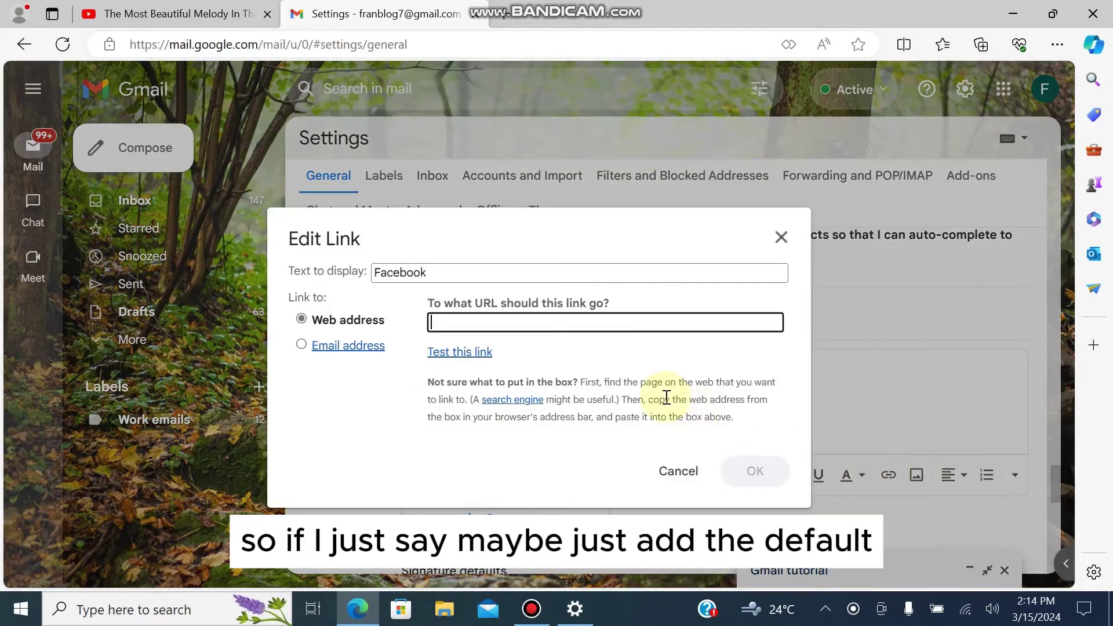
{"action": "type", "text": "www.faceb"}
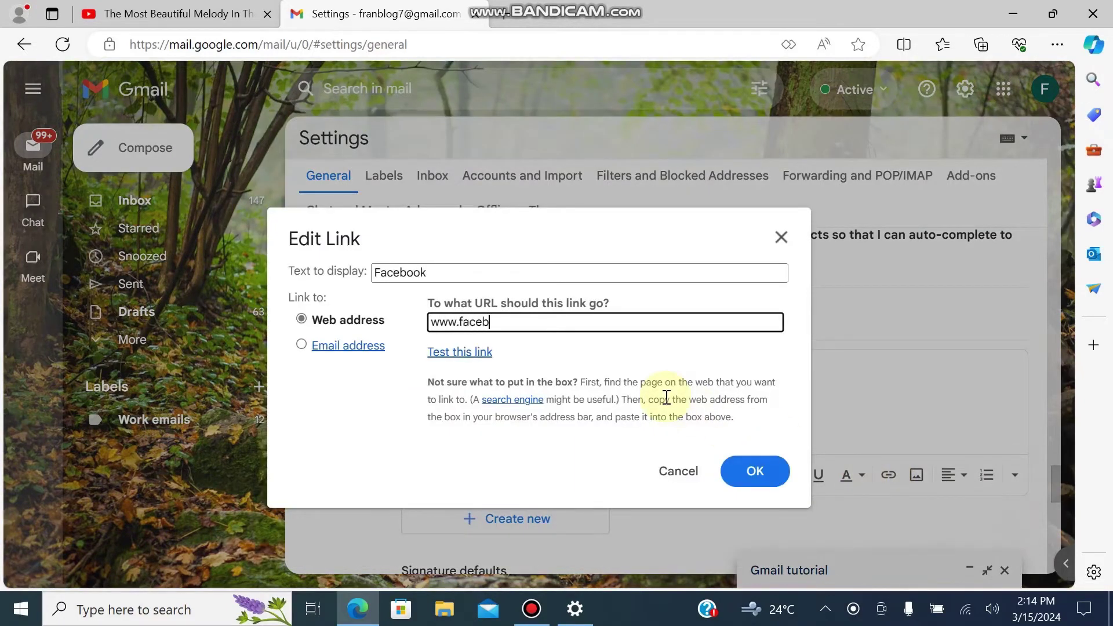
{"action": "type", "text": "ook.cok"}
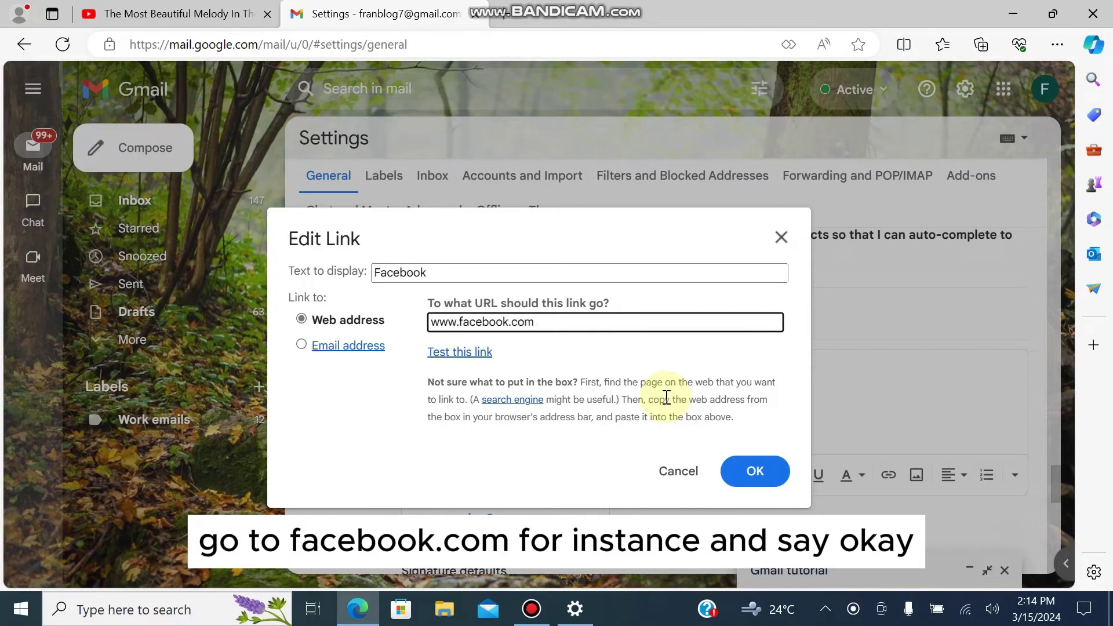
{"action": "left_click", "coordinate": [753, 476]}
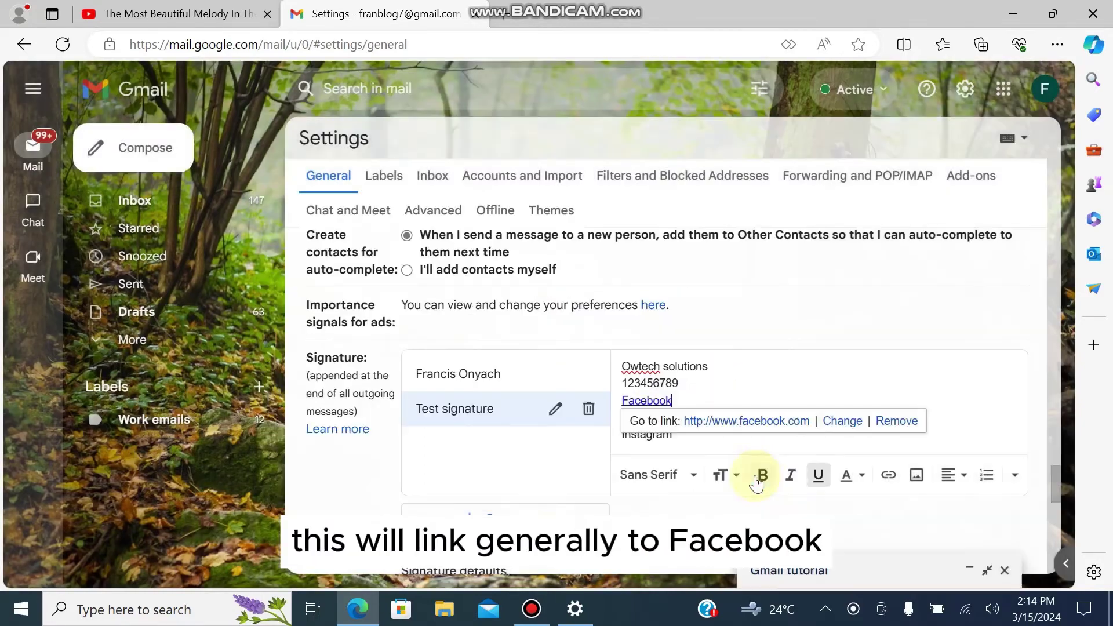
{"action": "left_click", "coordinate": [751, 389]}
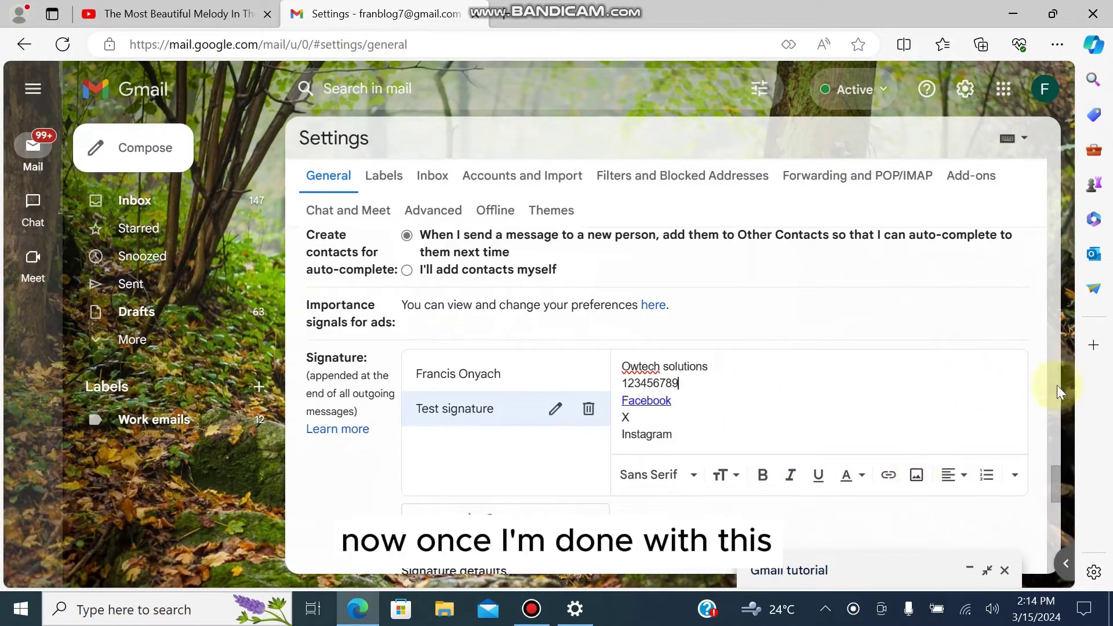
{"action": "left_click_drag", "start_coordinate": [1053, 474], "coordinate": [1074, 583]}
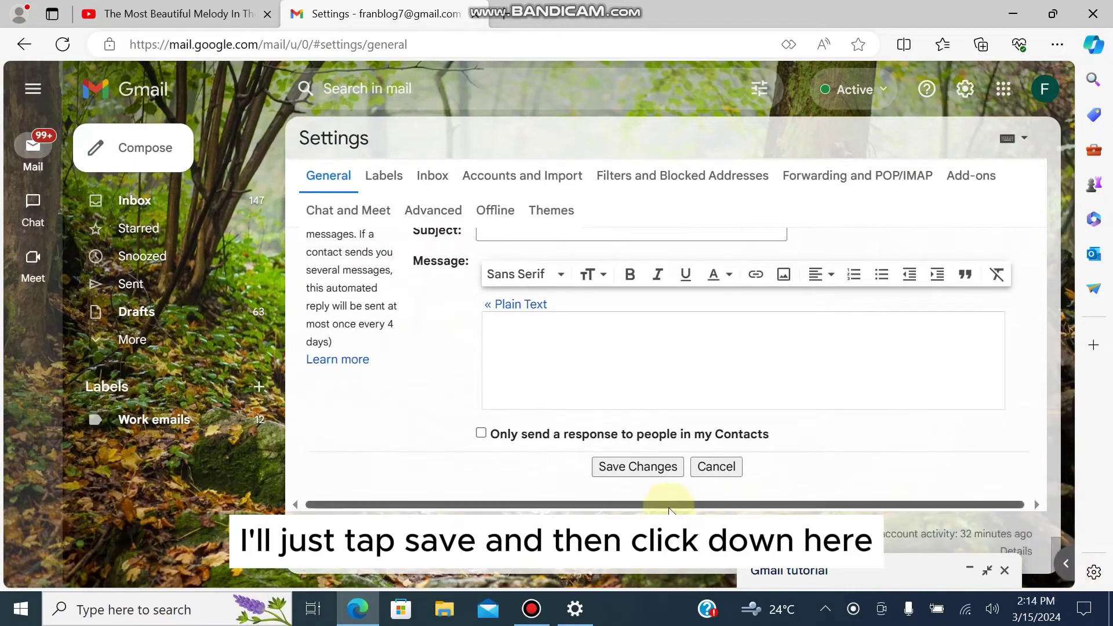
{"action": "left_click", "coordinate": [645, 467]}
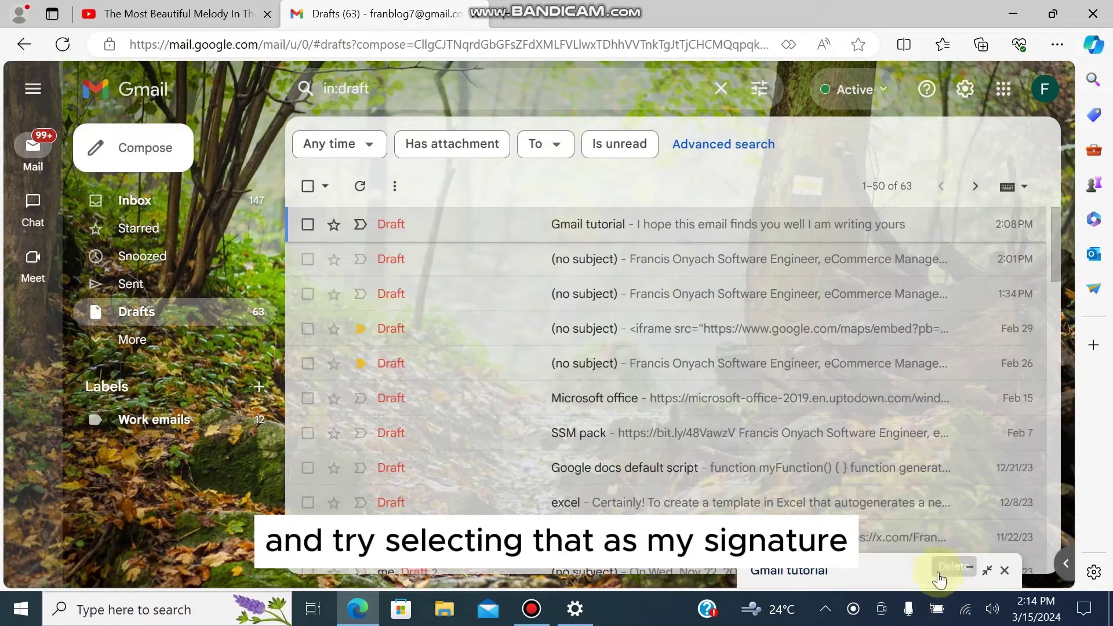
Step: Restore the "Gmail tutorial" draft, check its available signatures, open signature management from it and close the draft
{"action": "left_click", "coordinate": [928, 573]}
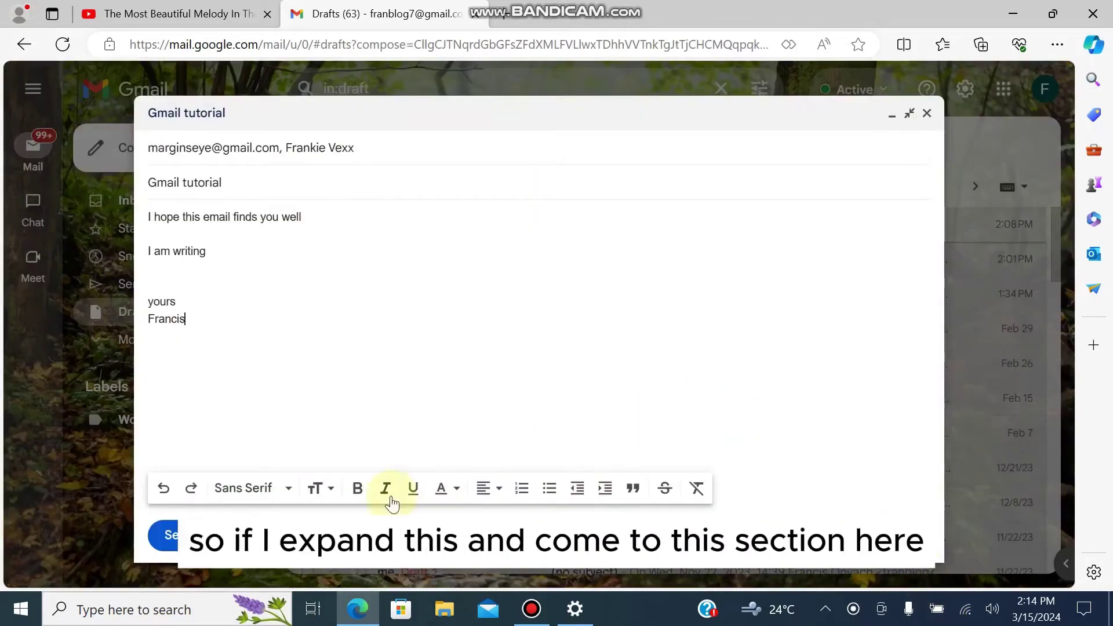
{"action": "left_click", "coordinate": [479, 525]}
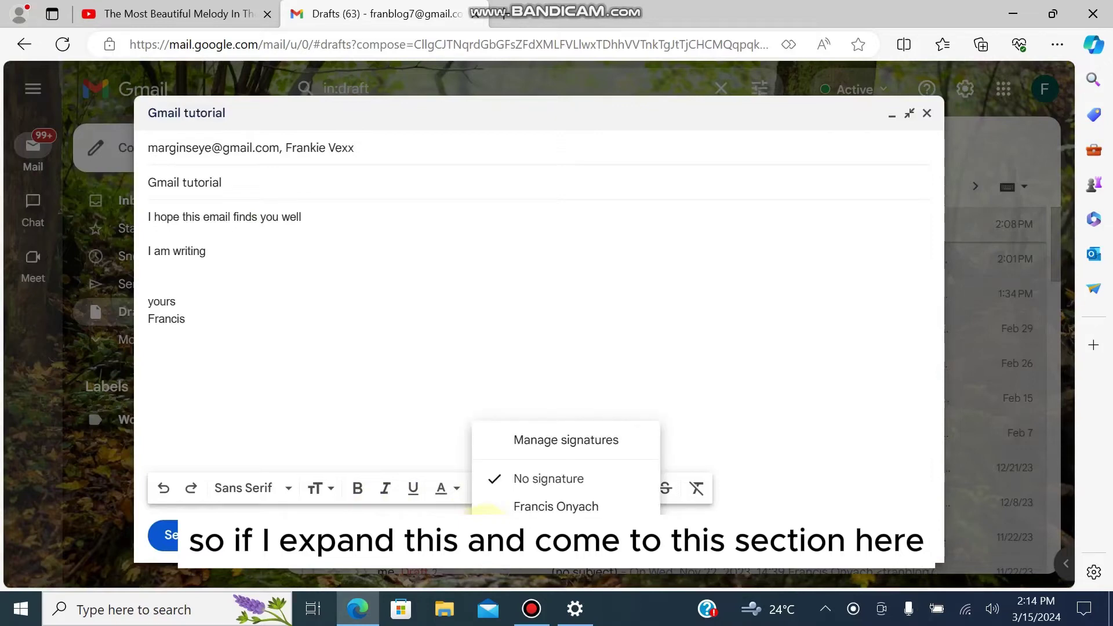
{"action": "left_click", "coordinate": [366, 409]}
{"action": "left_click", "coordinate": [479, 534]}
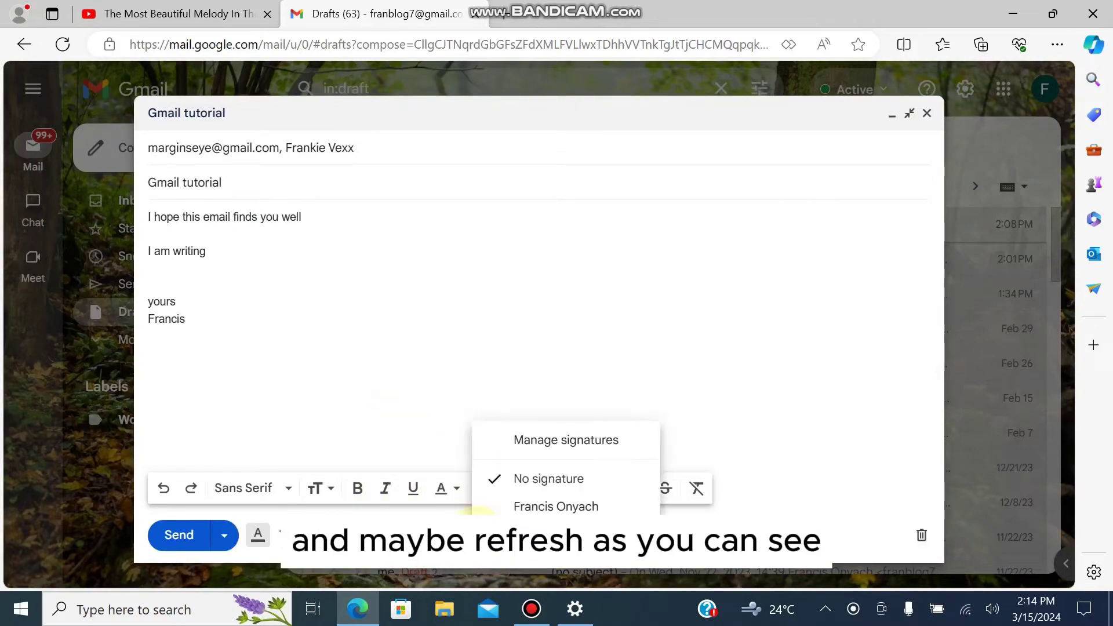
{"action": "left_click", "coordinate": [562, 447]}
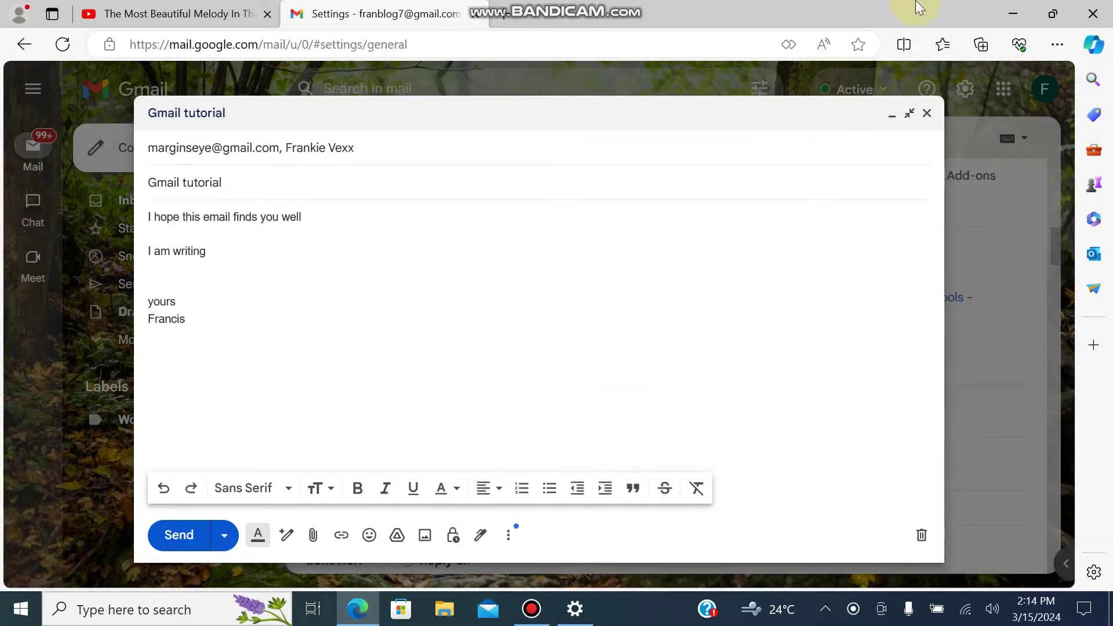
{"action": "left_click", "coordinate": [930, 114]}
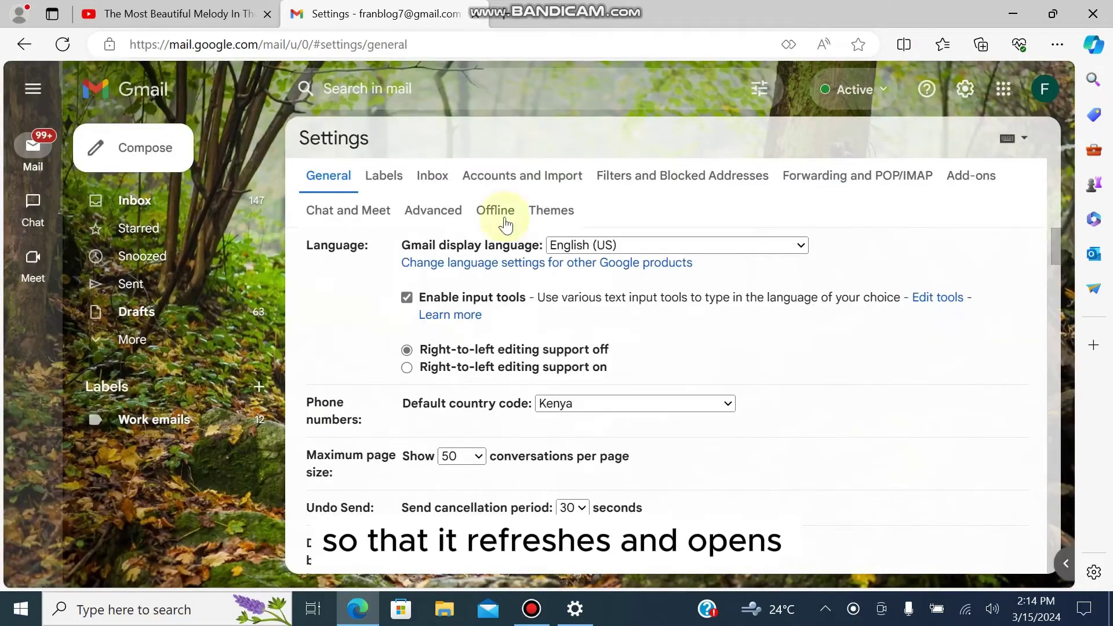
Step: Reopen the "Gmail tutorial" draft from Drafts and insert "Test signature" into it
{"action": "left_click", "coordinate": [169, 312]}
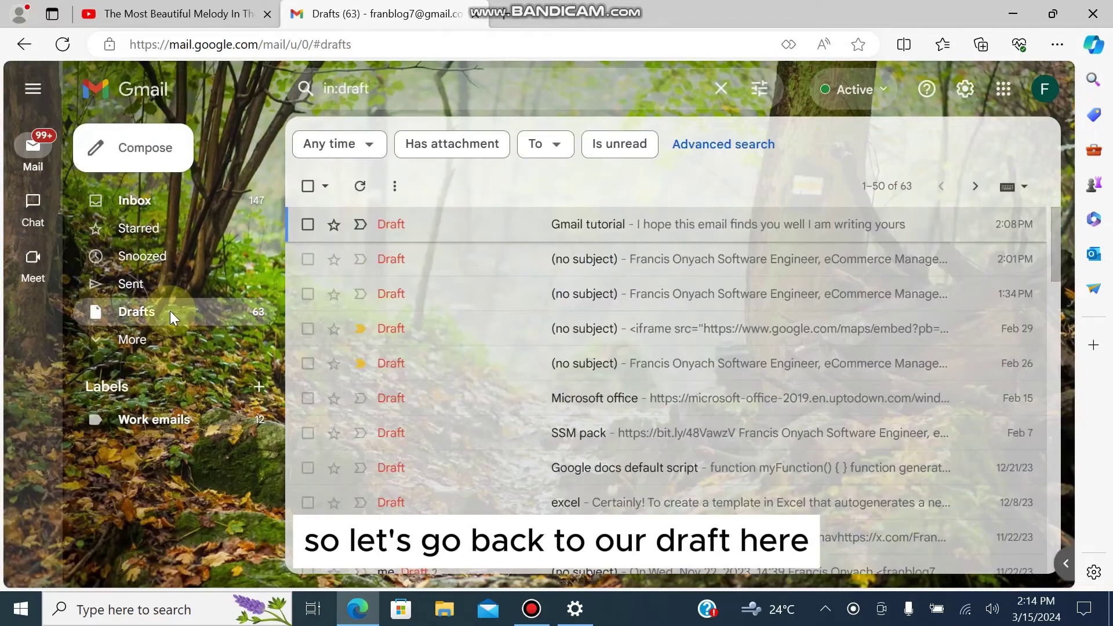
{"action": "left_click", "coordinate": [526, 224]}
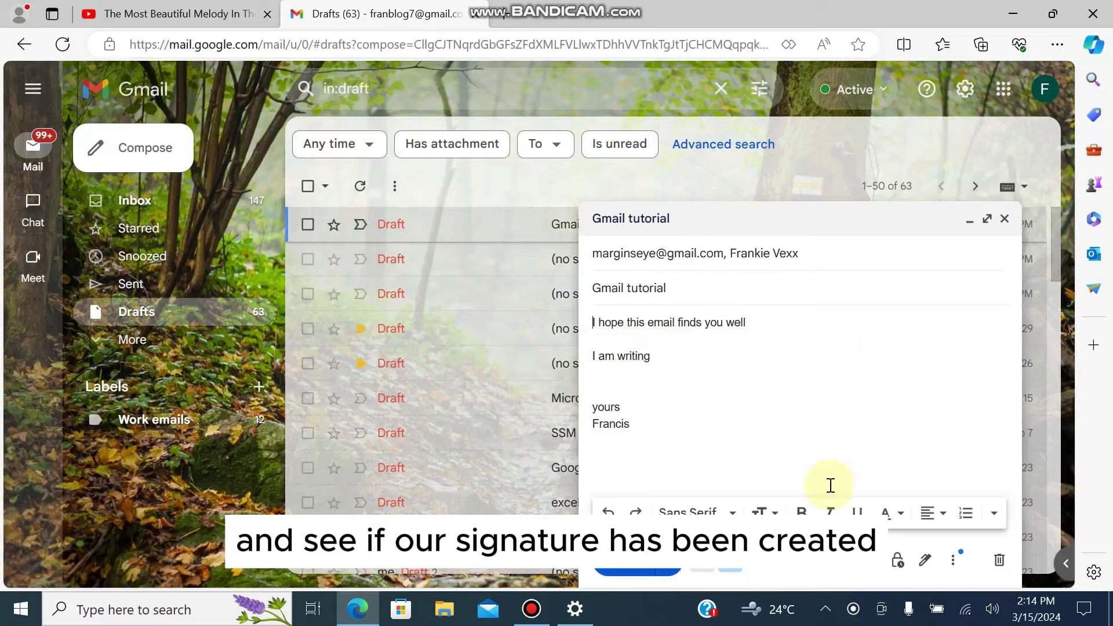
{"action": "left_click", "coordinate": [926, 560]}
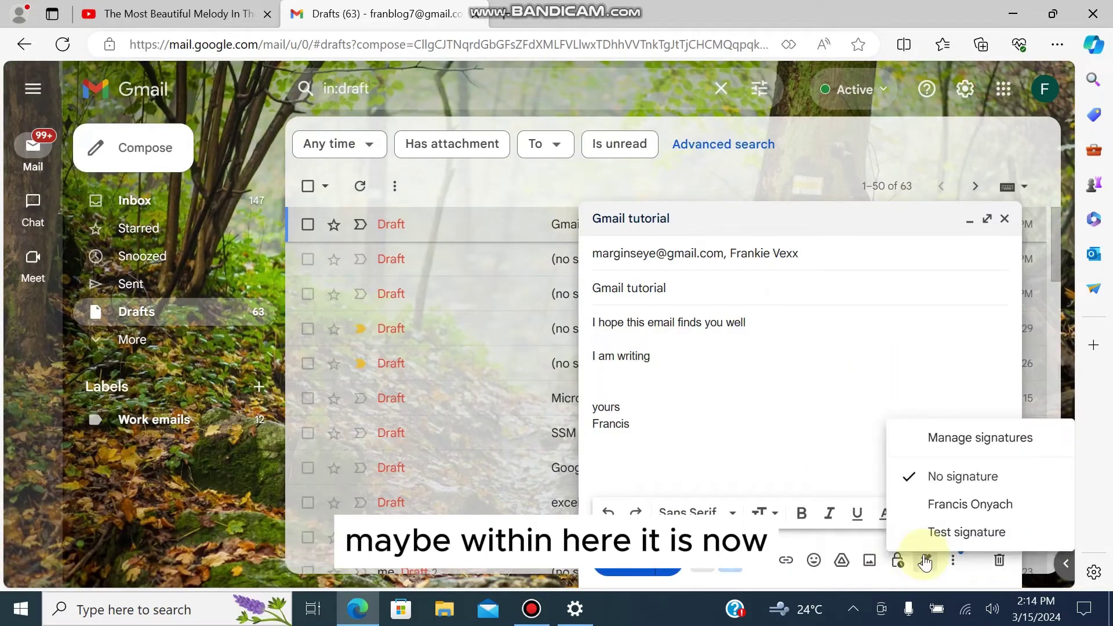
{"action": "left_click", "coordinate": [951, 532]}
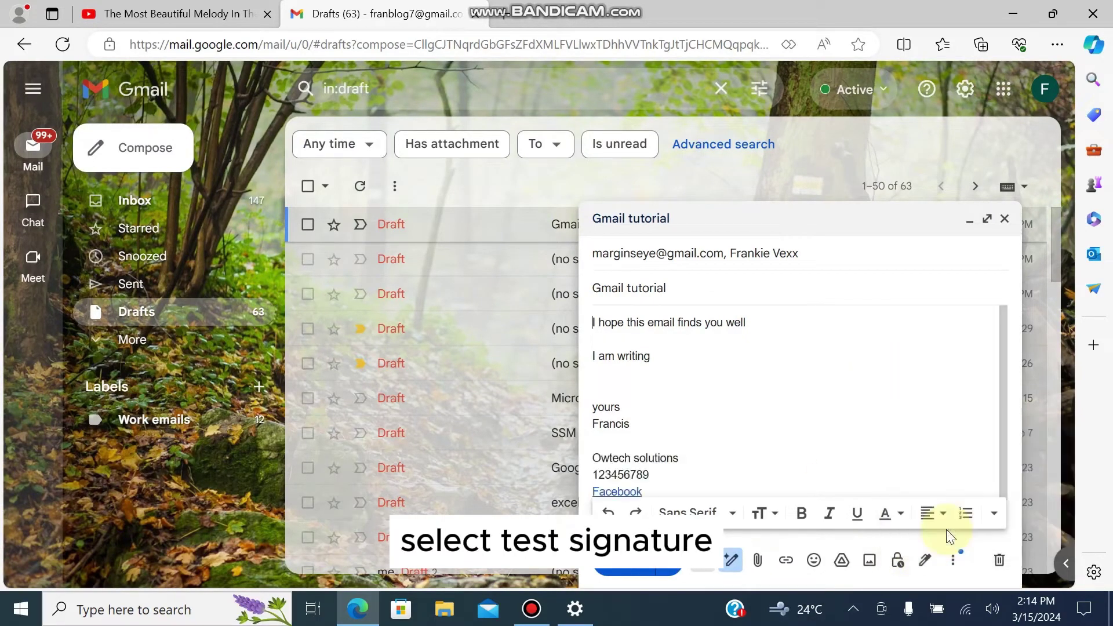
Step: Expand the draft to the large view and center all lines of the inserted signature
{"action": "left_click", "coordinate": [987, 220]}
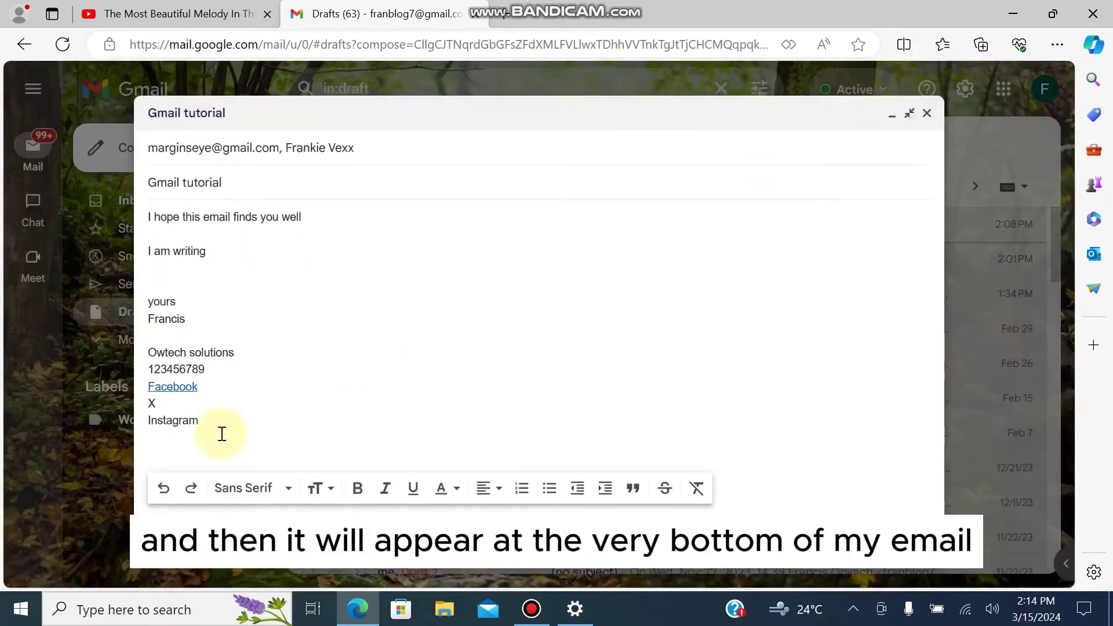
{"action": "mouse_move", "coordinate": [222, 434]}
{"action": "left_mouse_down"}
{"action": "mouse_move", "coordinate": [130, 409]}
{"action": "mouse_move", "coordinate": [116, 357]}
{"action": "left_mouse_up"}
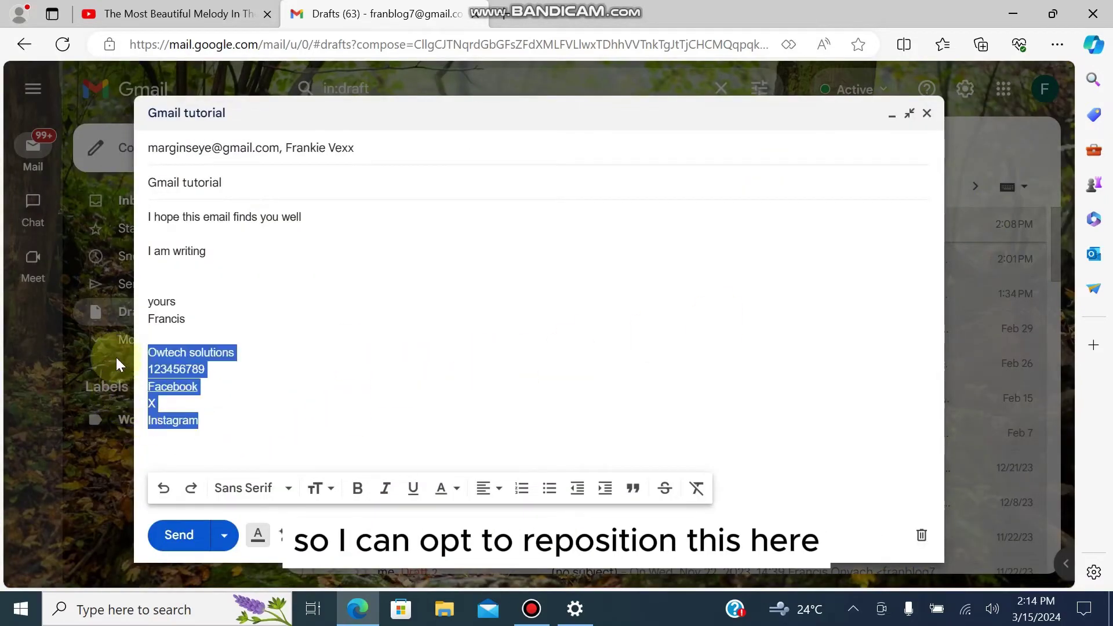
{"action": "left_click", "coordinate": [500, 490]}
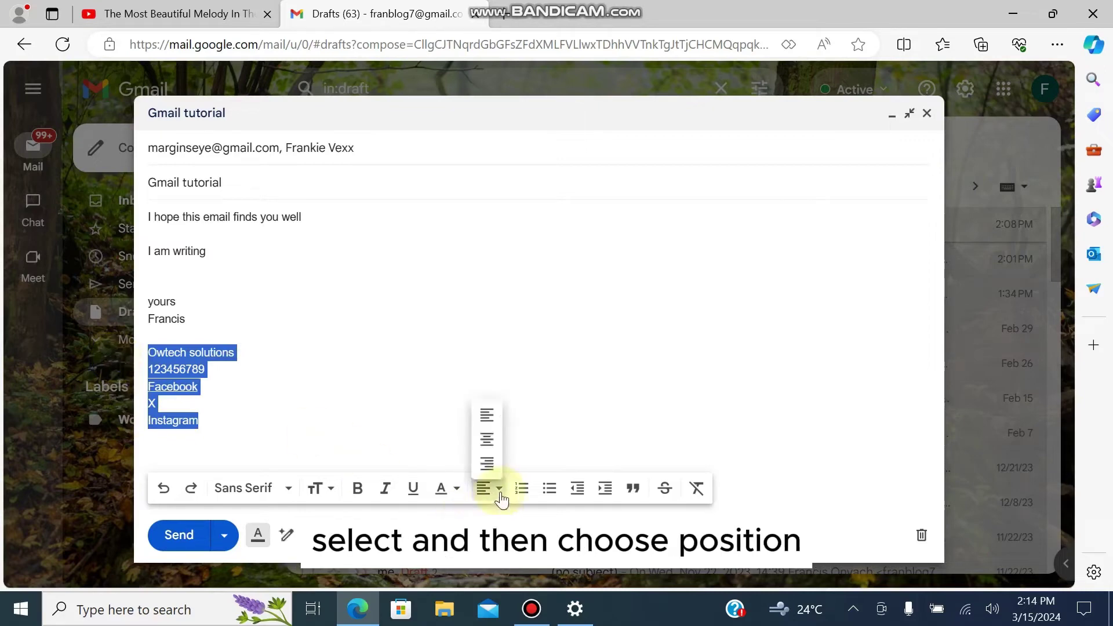
{"action": "left_click", "coordinate": [487, 439]}
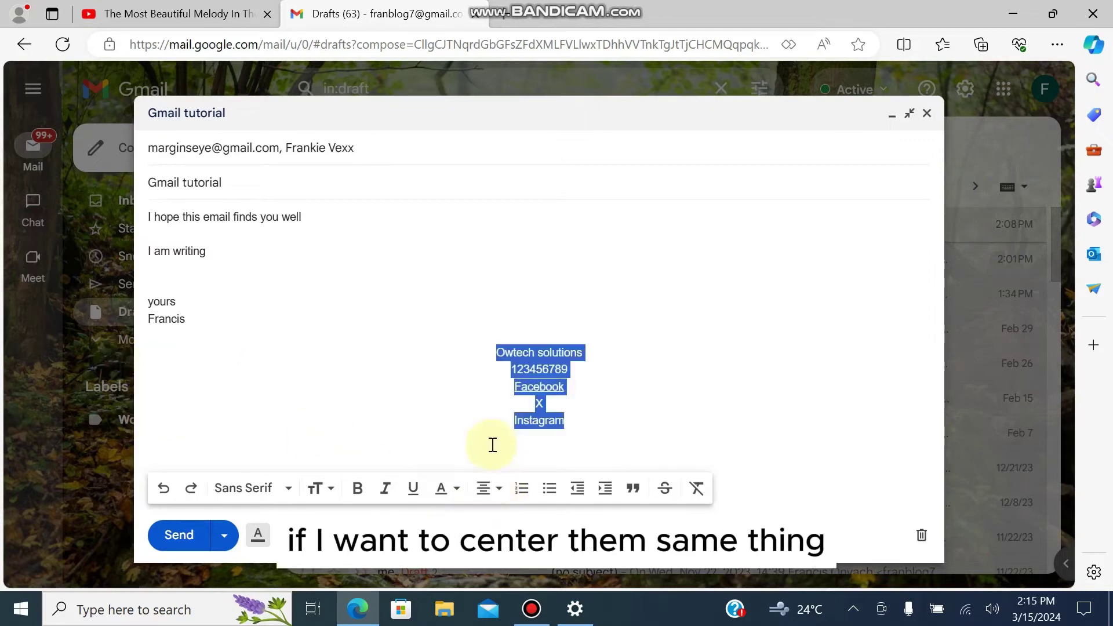
{"action": "left_click", "coordinate": [416, 403]}
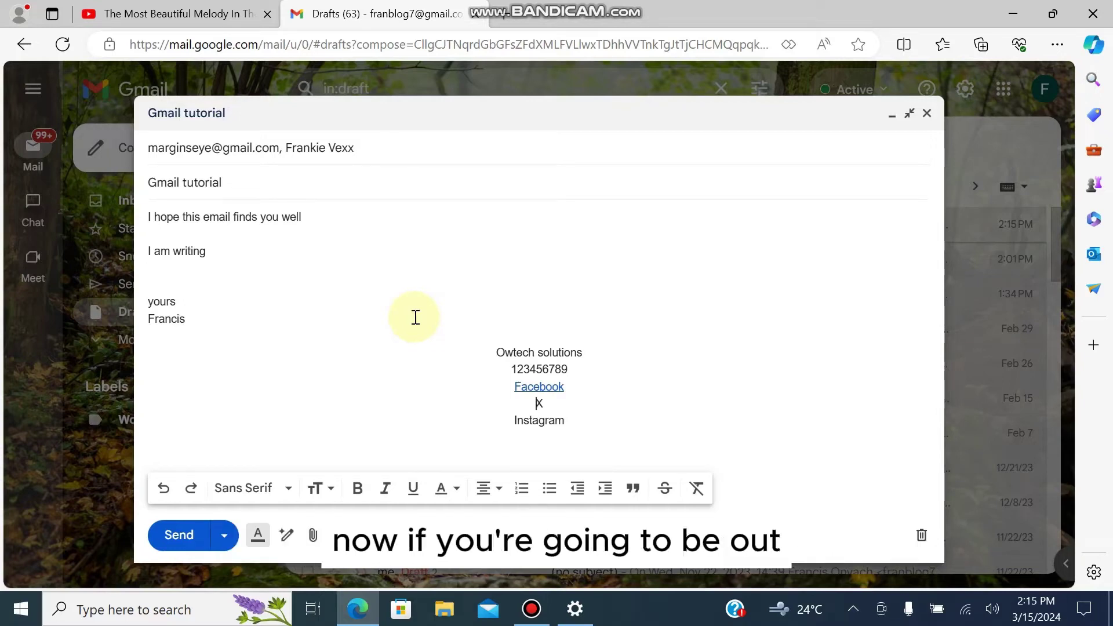
Step: Close the draft, turn on the vacation responder with last day March 22, 2024 and subject "Paternity", and save the settings
{"action": "left_click", "coordinate": [927, 113]}
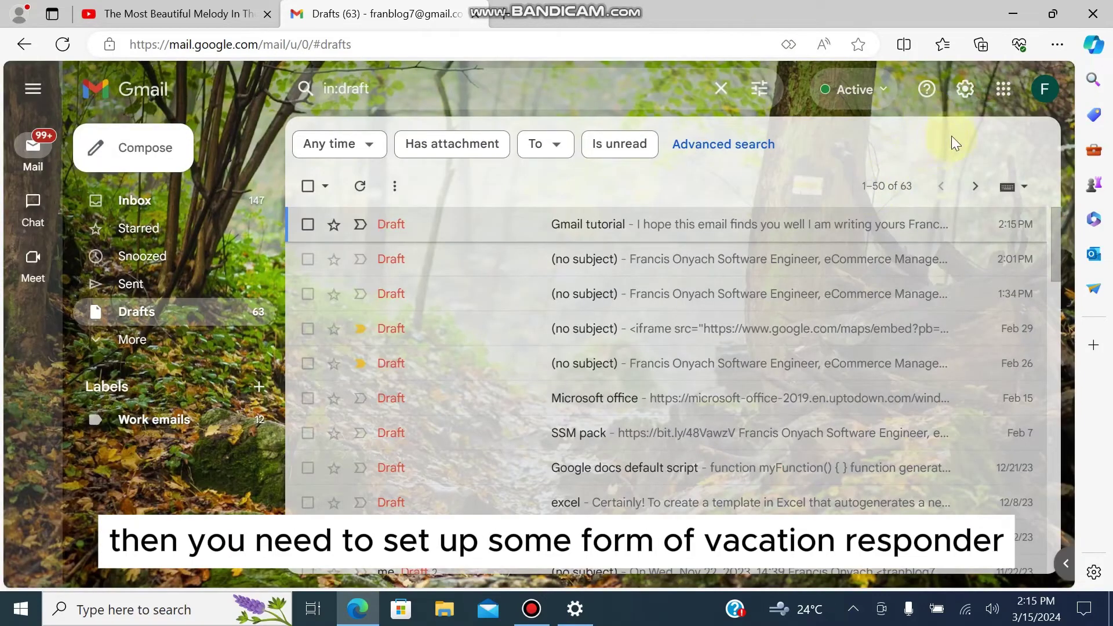
{"action": "left_click", "coordinate": [966, 90]}
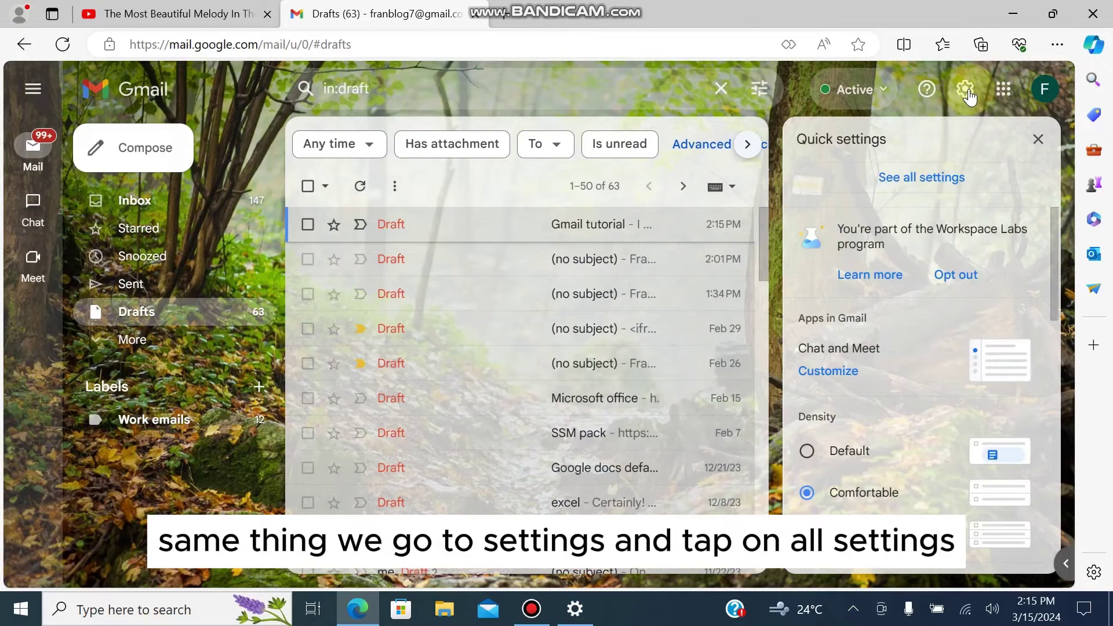
{"action": "left_click", "coordinate": [924, 188]}
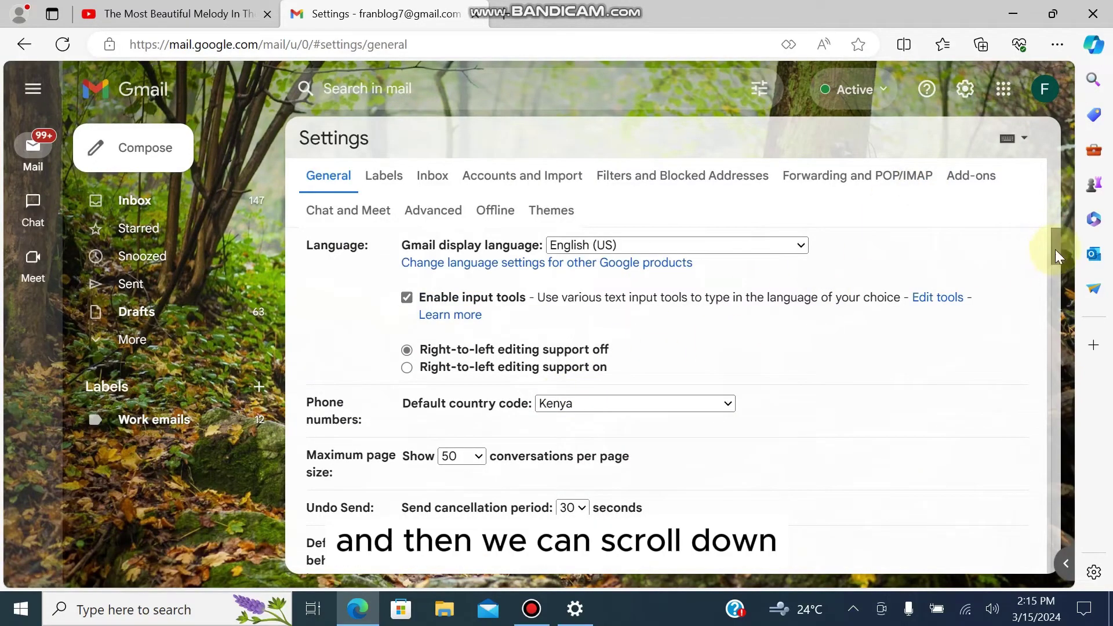
{"action": "mouse_move", "coordinate": [1055, 249]}
{"action": "left_mouse_down"}
{"action": "mouse_move", "coordinate": [1068, 487]}
{"action": "mouse_move", "coordinate": [1094, 248]}
{"action": "mouse_move", "coordinate": [1092, 545]}
{"action": "mouse_move", "coordinate": [1083, 539]}
{"action": "left_mouse_up"}
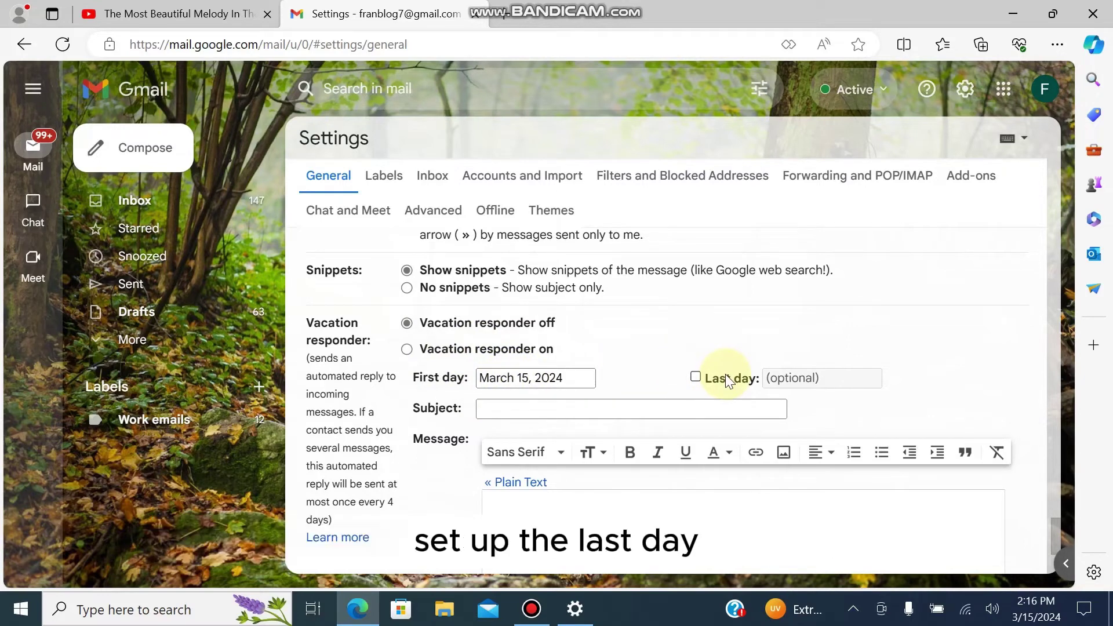
{"action": "left_click", "coordinate": [695, 376]}
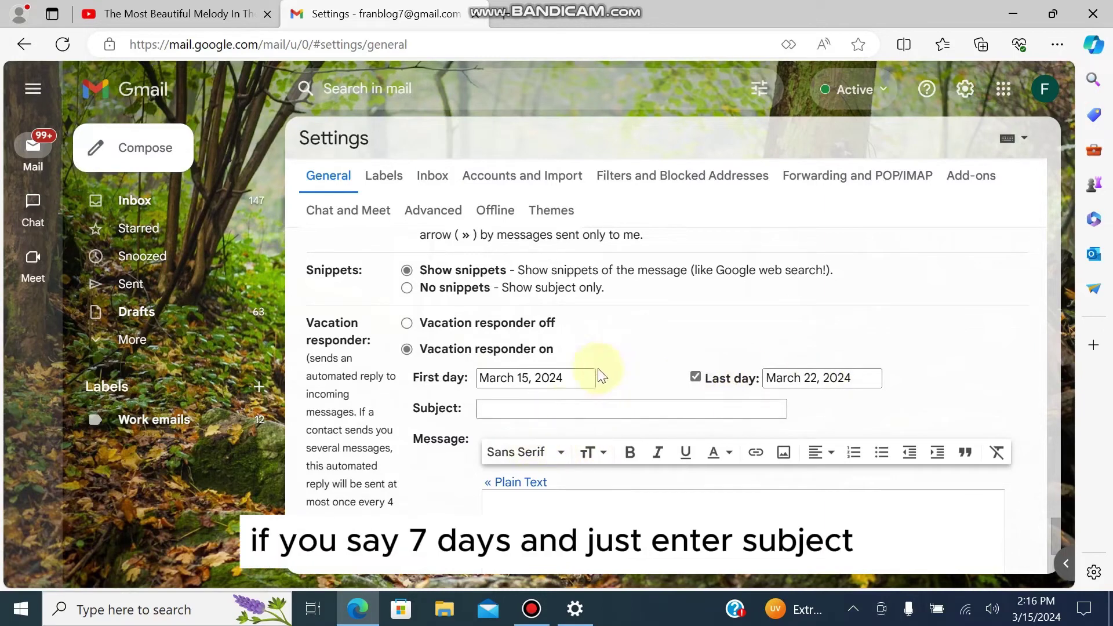
{"action": "left_click", "coordinate": [505, 413]}
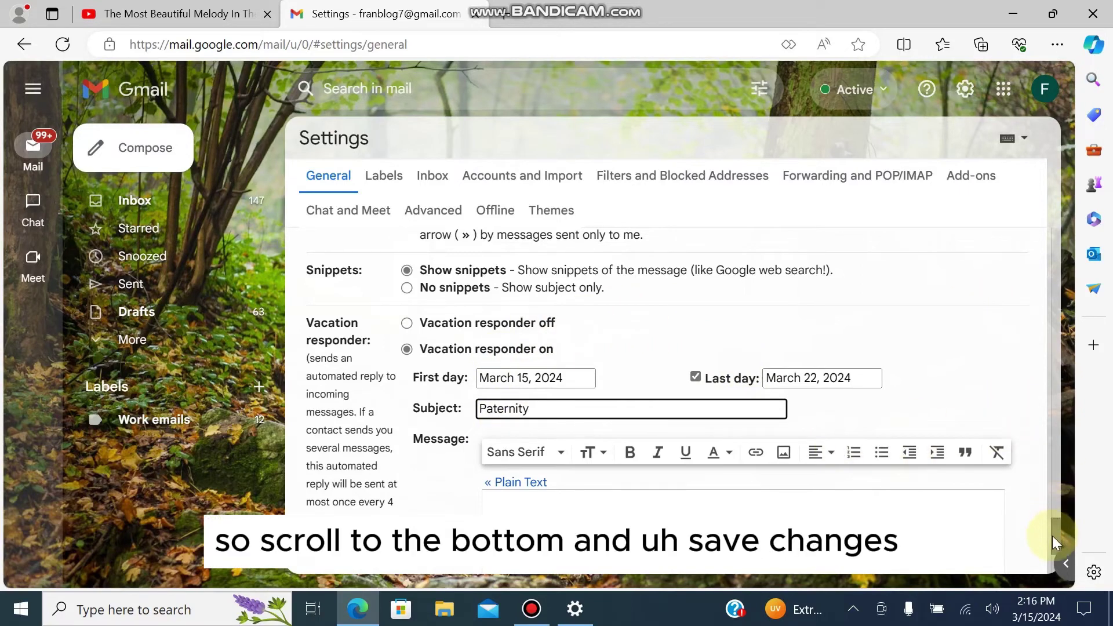
{"action": "left_click_drag", "start_coordinate": [1053, 535], "coordinate": [1061, 574]}
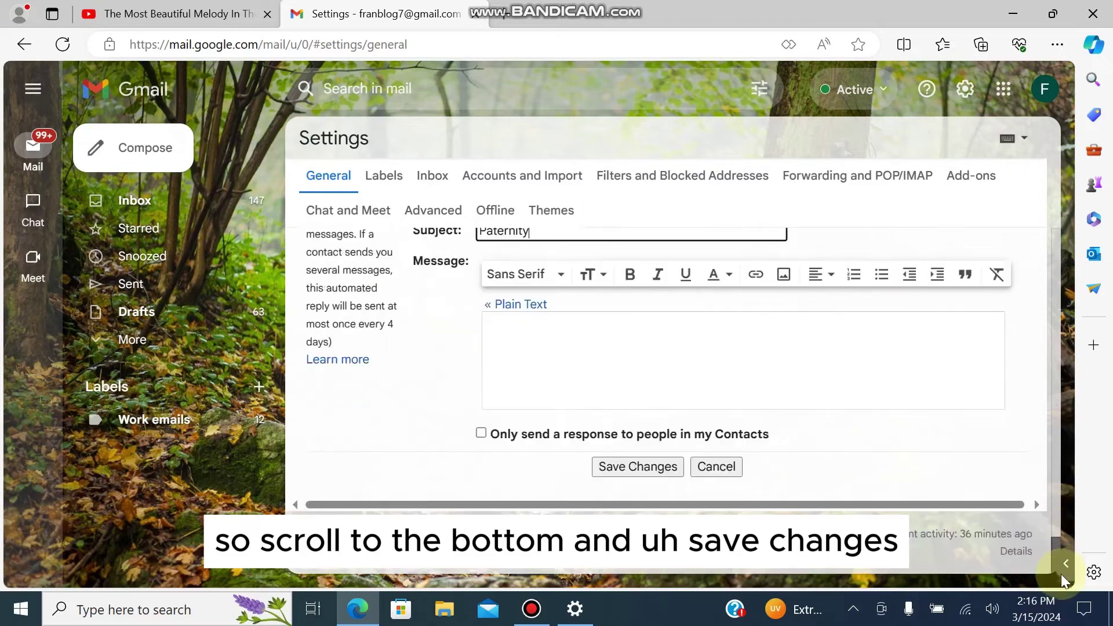
{"action": "left_click", "coordinate": [639, 467]}
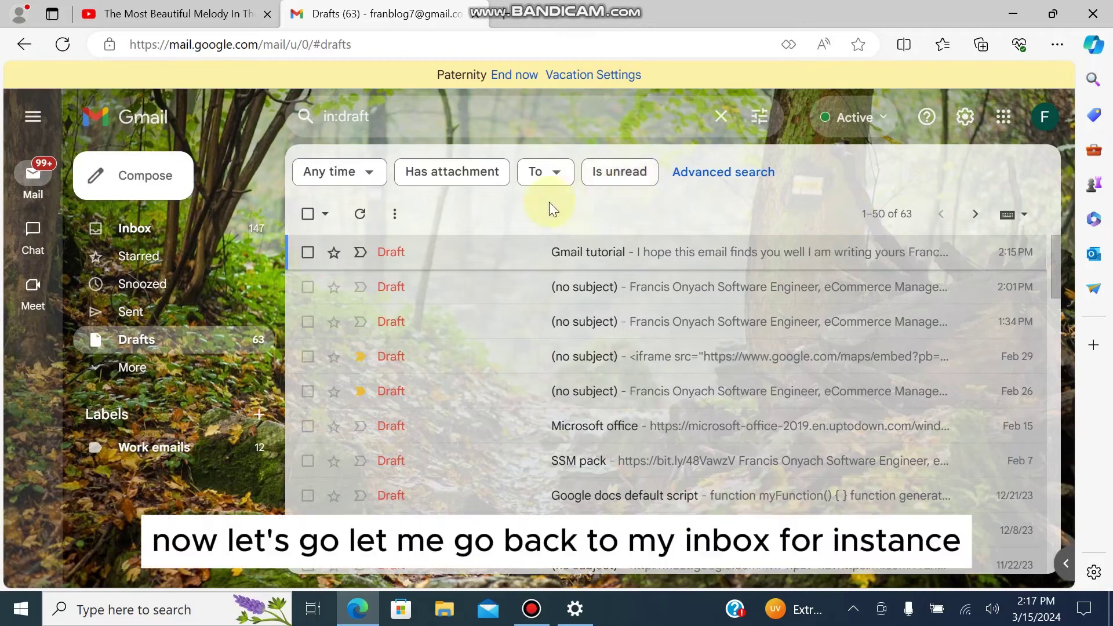
Step: Open the Queendom.com registration confirmation from the inbox, start forwarding it, and shorten the dashes after "Forwarded message"
{"action": "left_click", "coordinate": [158, 229]}
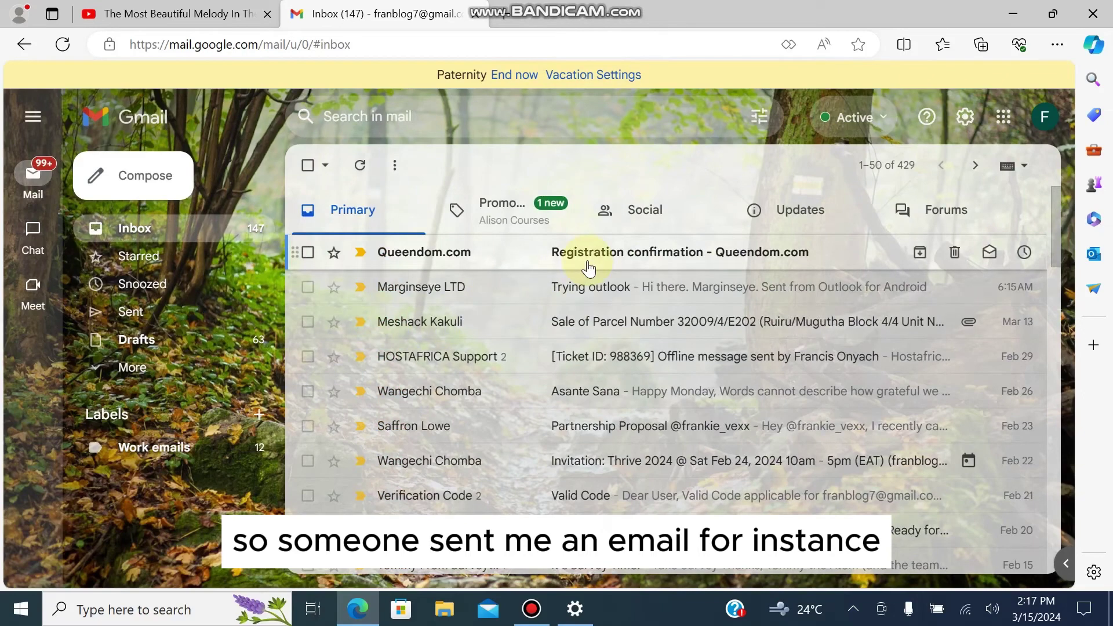
{"action": "left_click", "coordinate": [555, 256]}
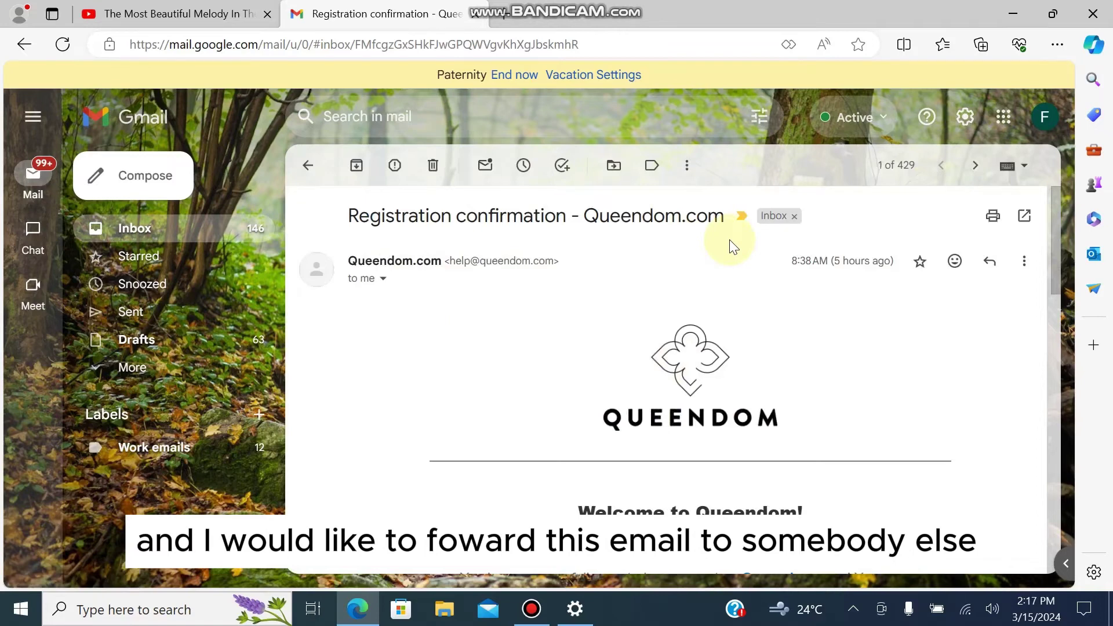
{"action": "left_click", "coordinate": [1025, 264]}
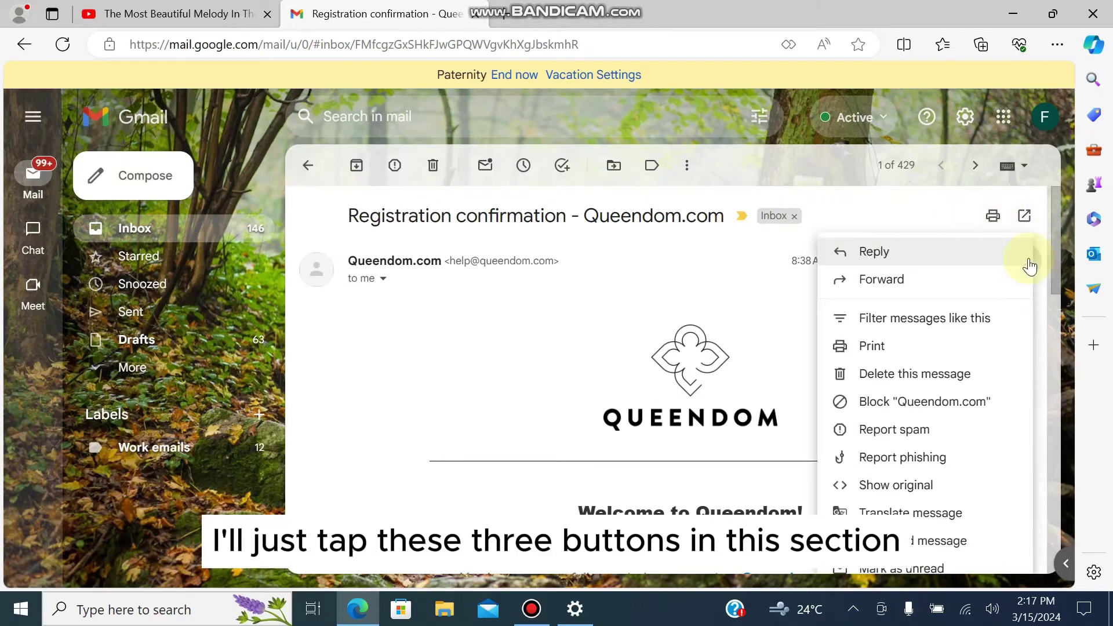
{"action": "left_click", "coordinate": [890, 281]}
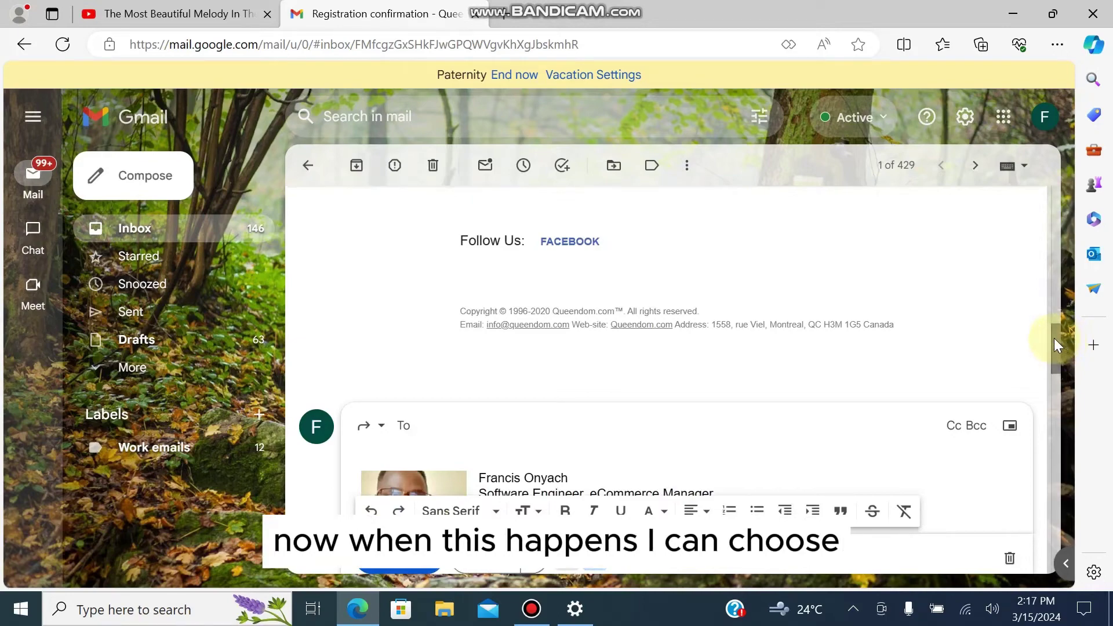
{"action": "mouse_move", "coordinate": [1054, 340]}
{"action": "left_mouse_down"}
{"action": "mouse_move", "coordinate": [1071, 404]}
{"action": "mouse_move", "coordinate": [1070, 391]}
{"action": "left_mouse_up"}
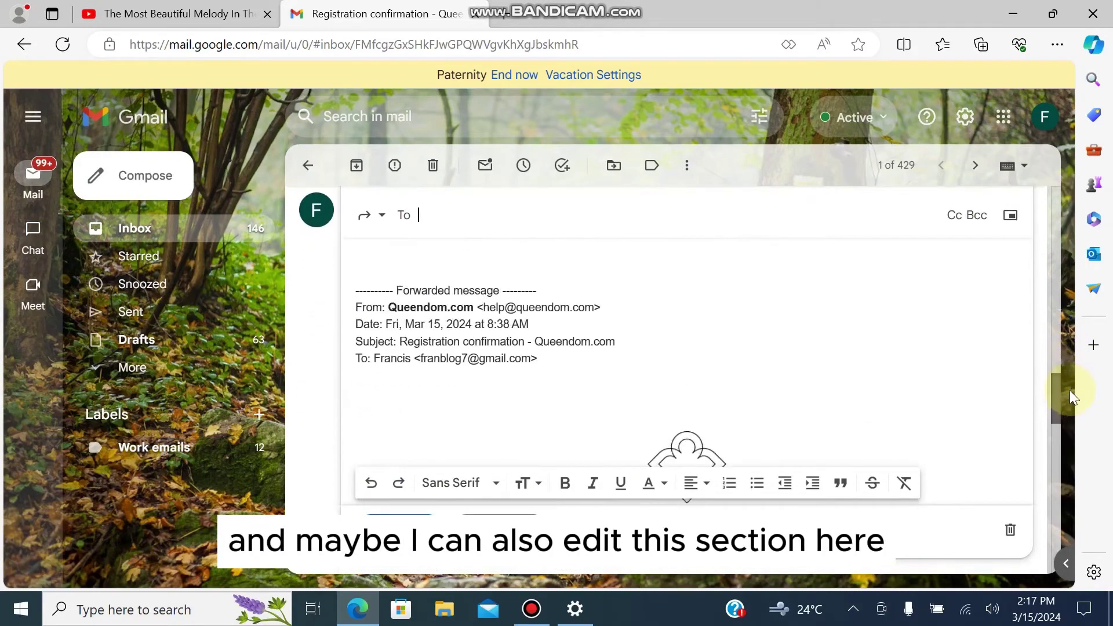
{"action": "left_click", "coordinate": [551, 290]}
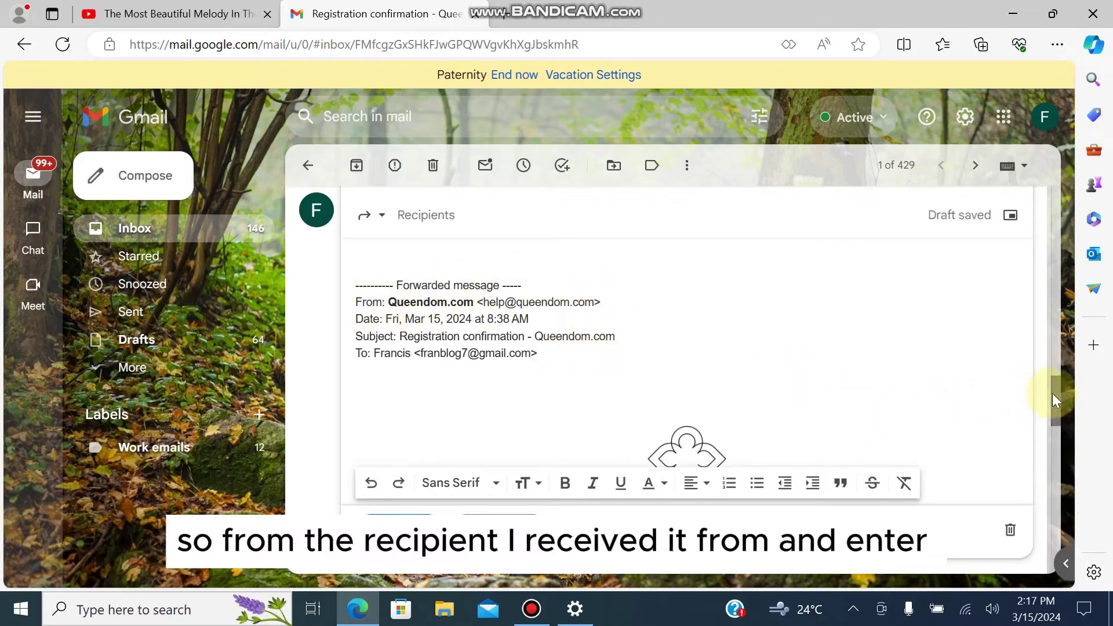
Step: Add a suggested contact beginning with "f" as the recipient of the forwarded email
{"action": "left_click_drag", "start_coordinate": [1052, 393], "coordinate": [1042, 350]}
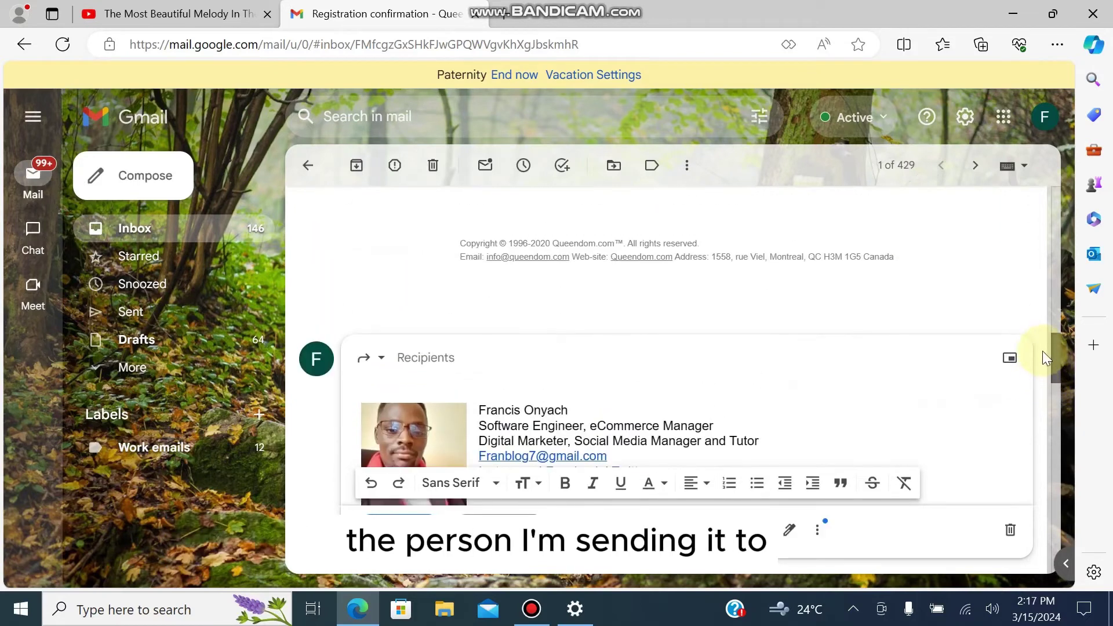
{"action": "left_click", "coordinate": [422, 366]}
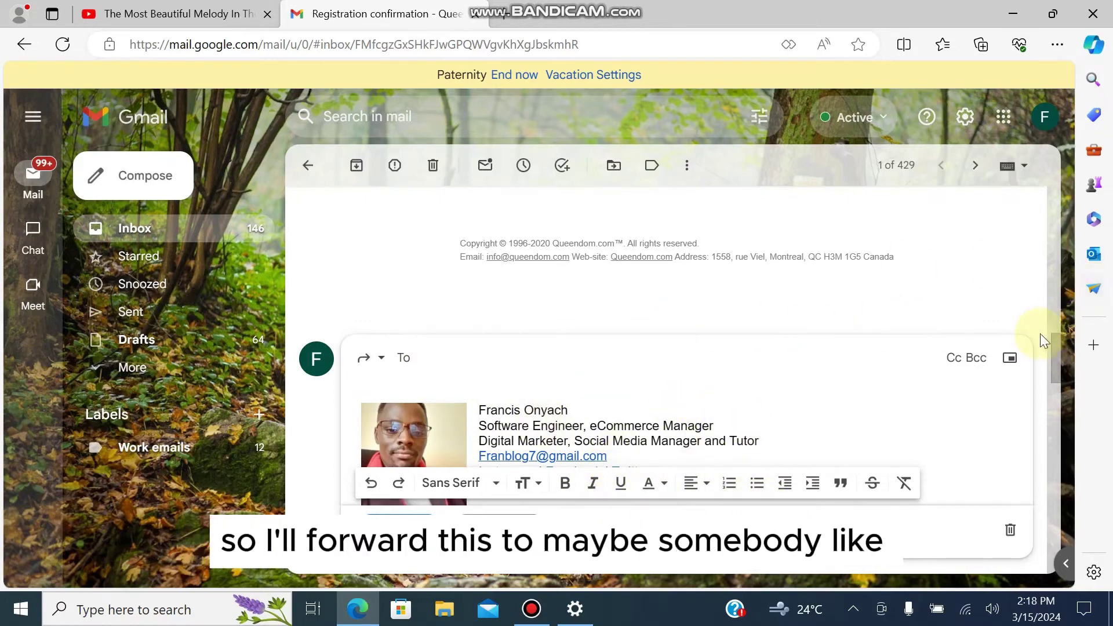
{"action": "type", "text": "f"}
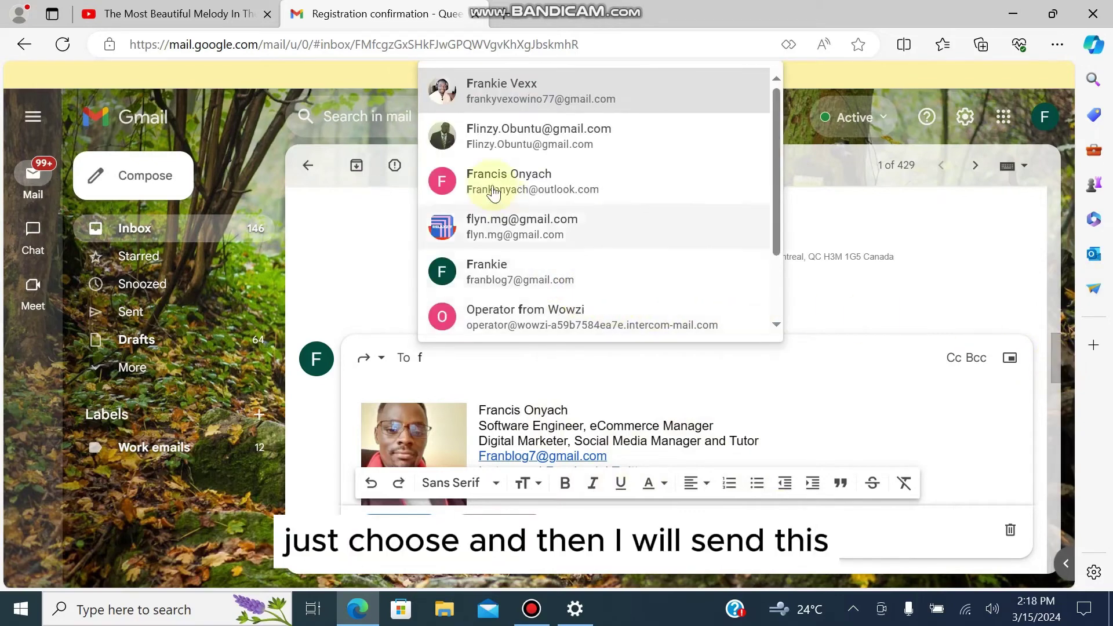
{"action": "left_click", "coordinate": [494, 214]}
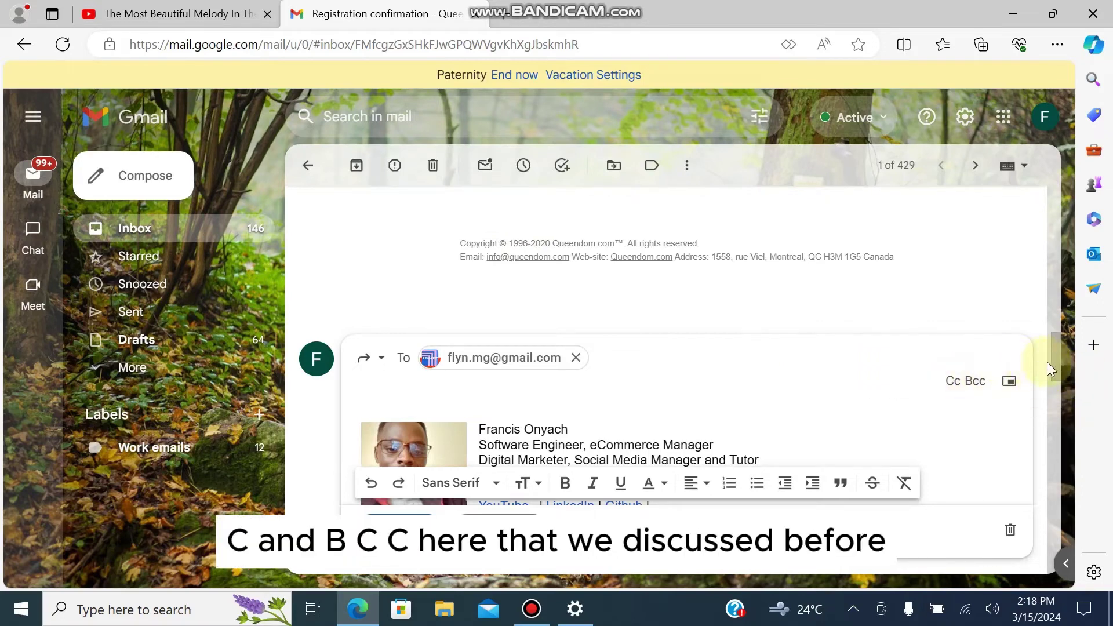
{"action": "mouse_move", "coordinate": [1054, 364]}
{"action": "left_mouse_down"}
{"action": "mouse_move", "coordinate": [1056, 391]}
{"action": "mouse_move", "coordinate": [1044, 360]}
{"action": "left_mouse_up"}
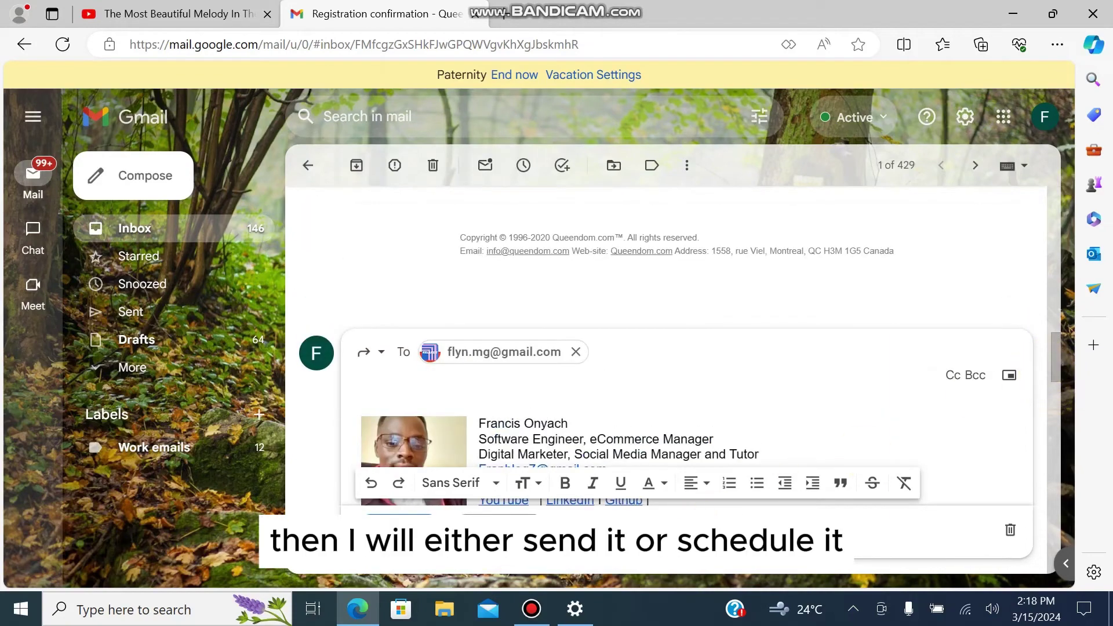
Step: Send the forwarded email, undo the sending, and return to the drafts list
{"action": "left_click", "coordinate": [389, 530]}
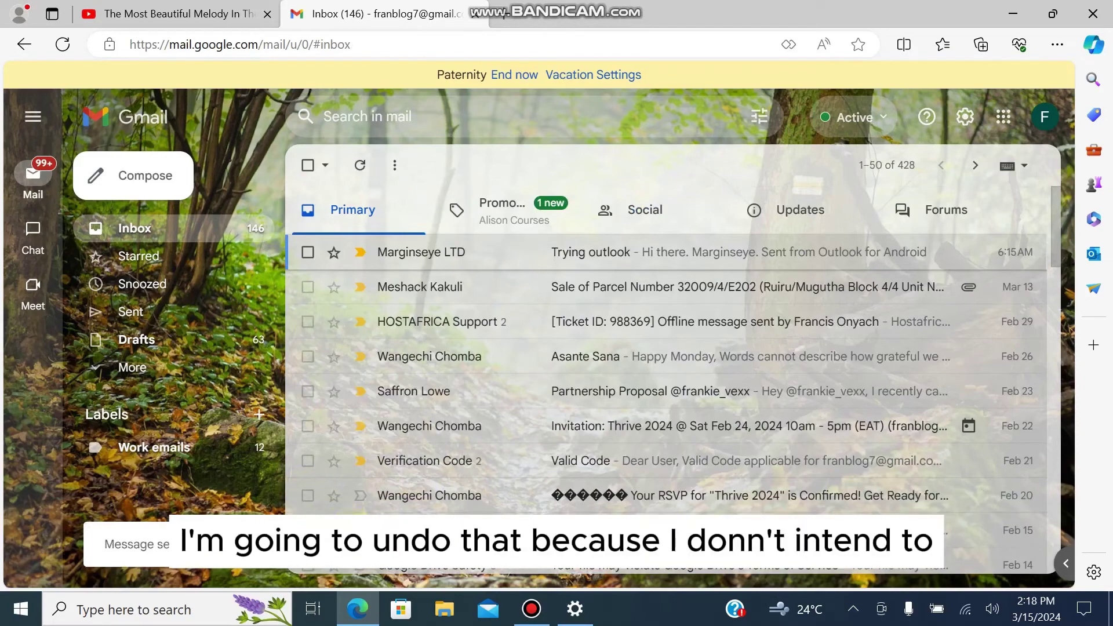
{"action": "key", "text": "z"}
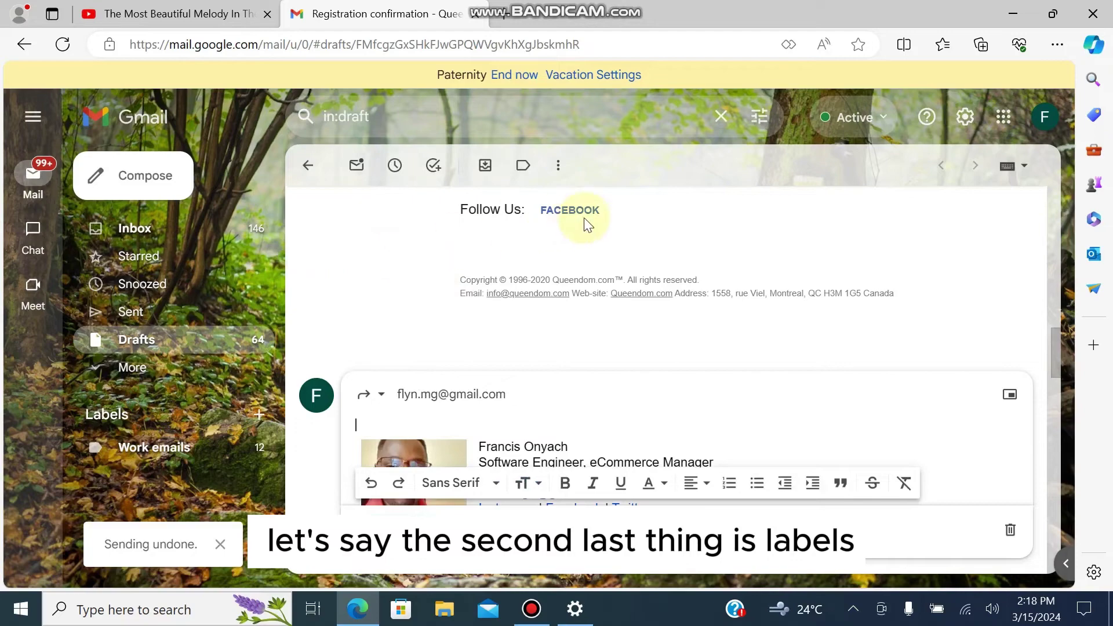
{"action": "left_click", "coordinate": [305, 164]}
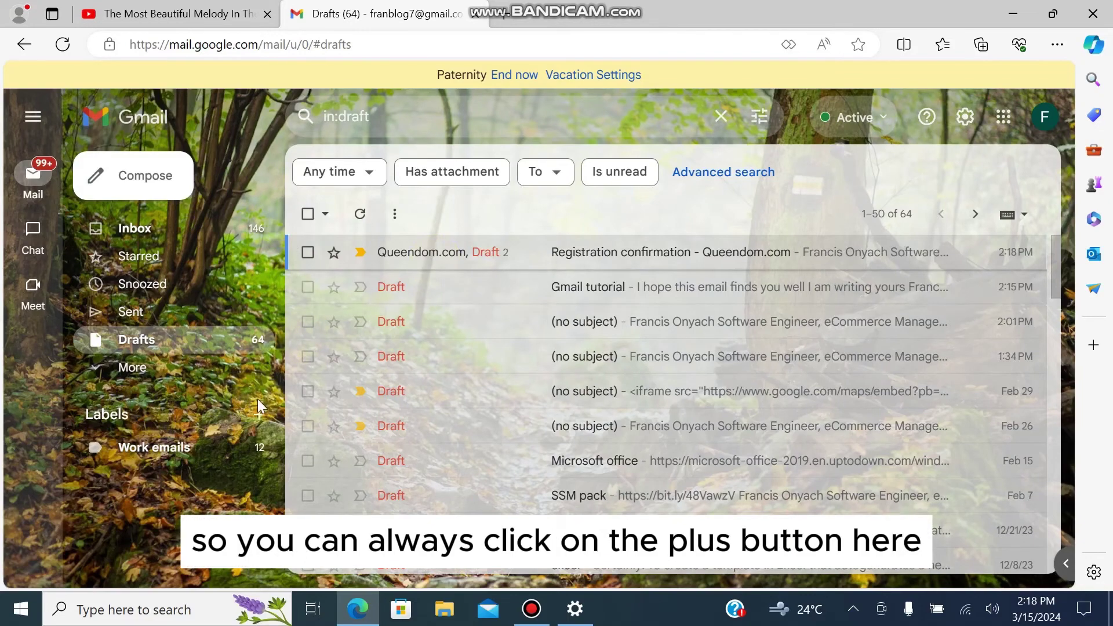
Step: Create a label named "Marketing emails" without nesting it under another label
{"action": "left_click", "coordinate": [259, 414]}
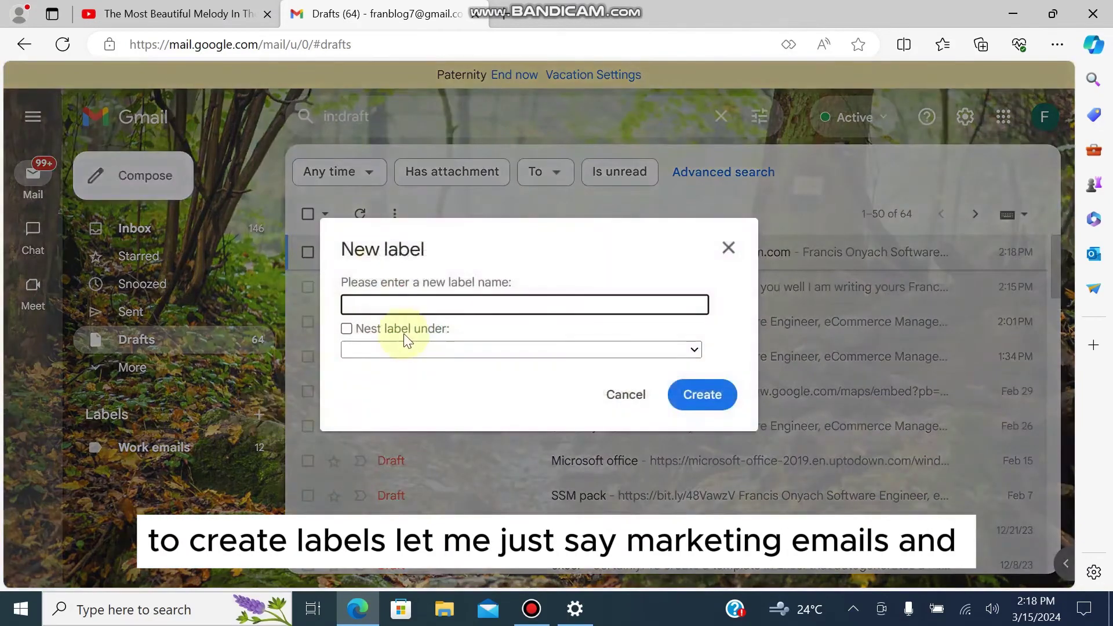
{"action": "type", "text": "Marketing emai"}
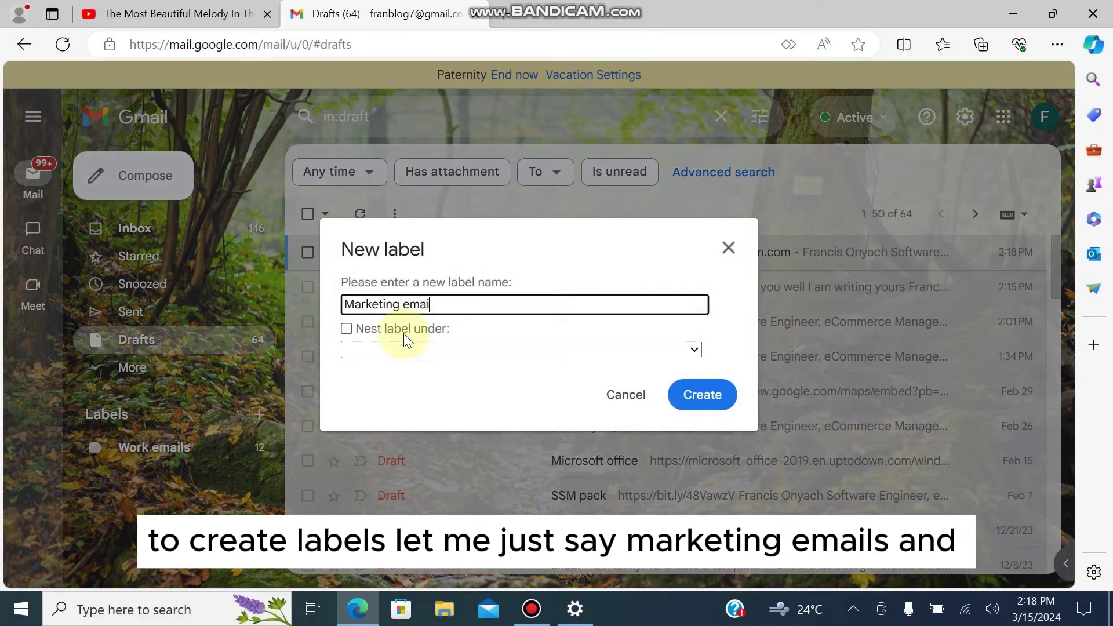
{"action": "type", "text": "ls"}
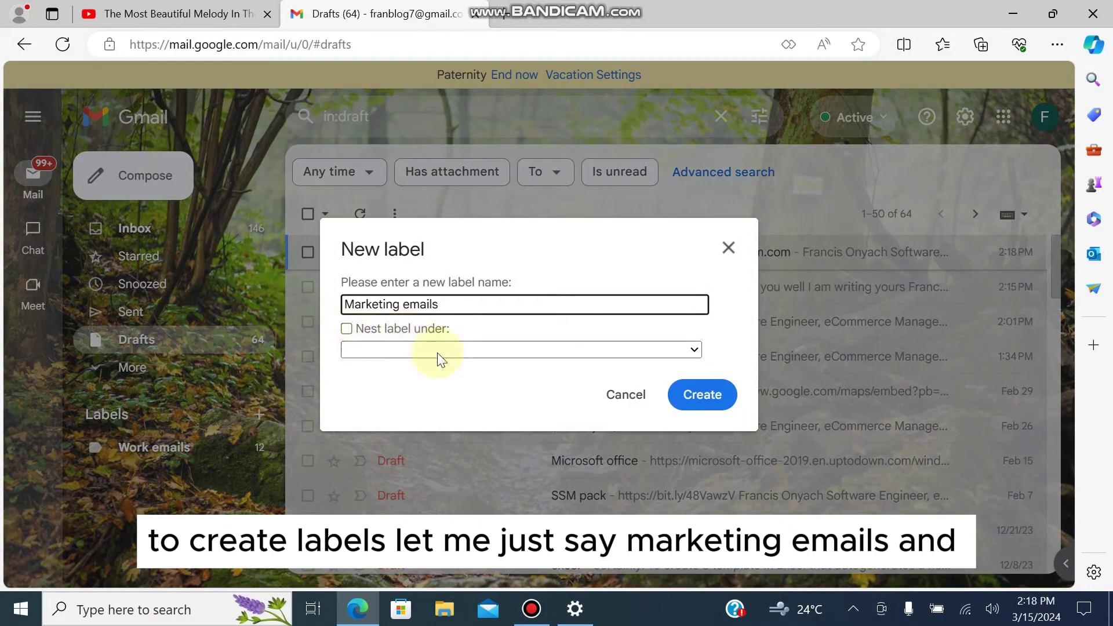
{"action": "left_click", "coordinate": [469, 340]}
{"action": "left_click", "coordinate": [470, 347]}
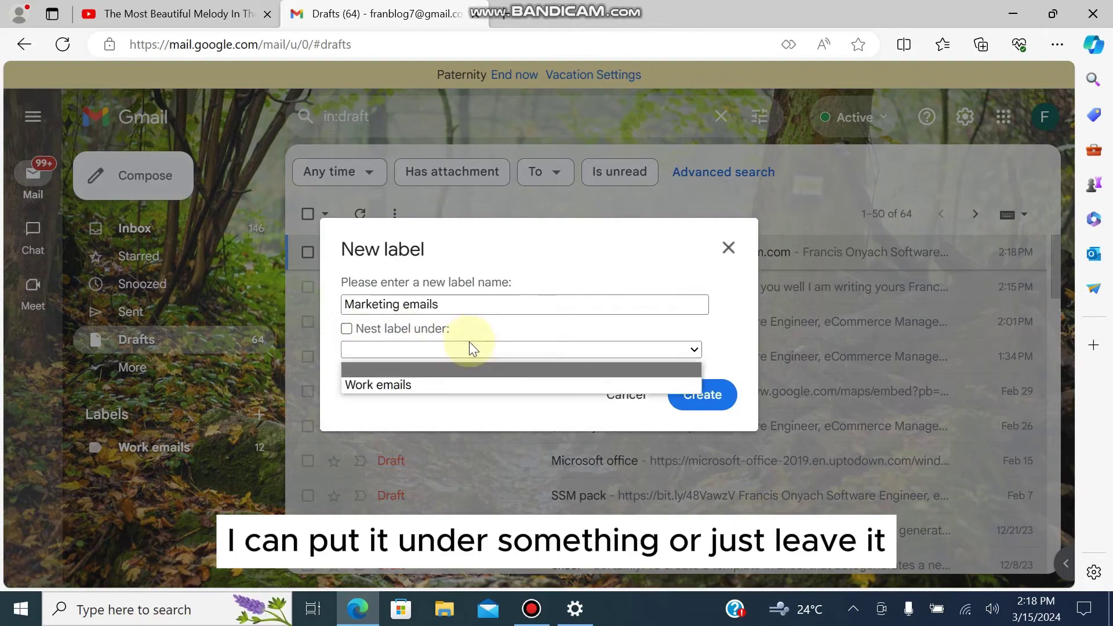
{"action": "left_click", "coordinate": [444, 447]}
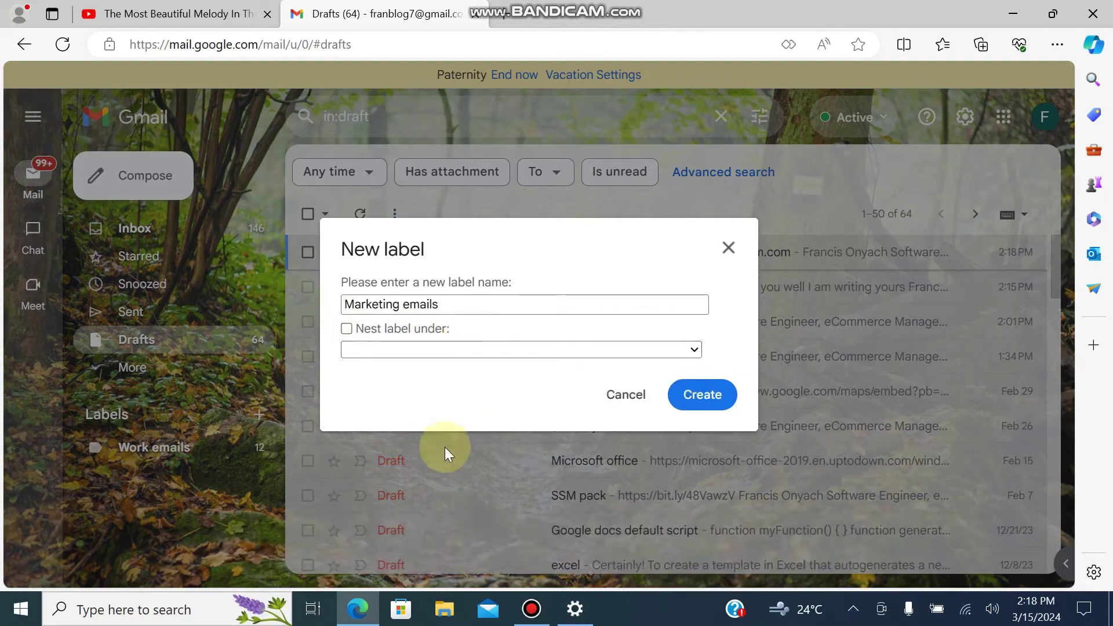
{"action": "left_click", "coordinate": [707, 399]}
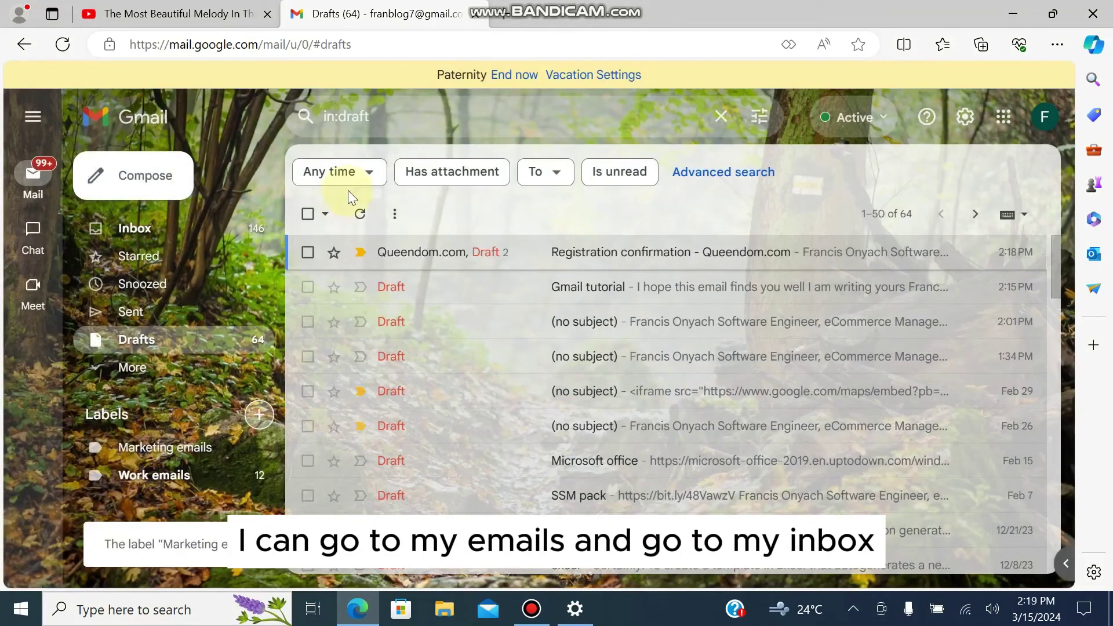
Step: Apply the "Marketing emails" label to the Ableton Newsletter and Marginseye promotional emails, and open that label's email list
{"action": "left_click", "coordinate": [165, 226]}
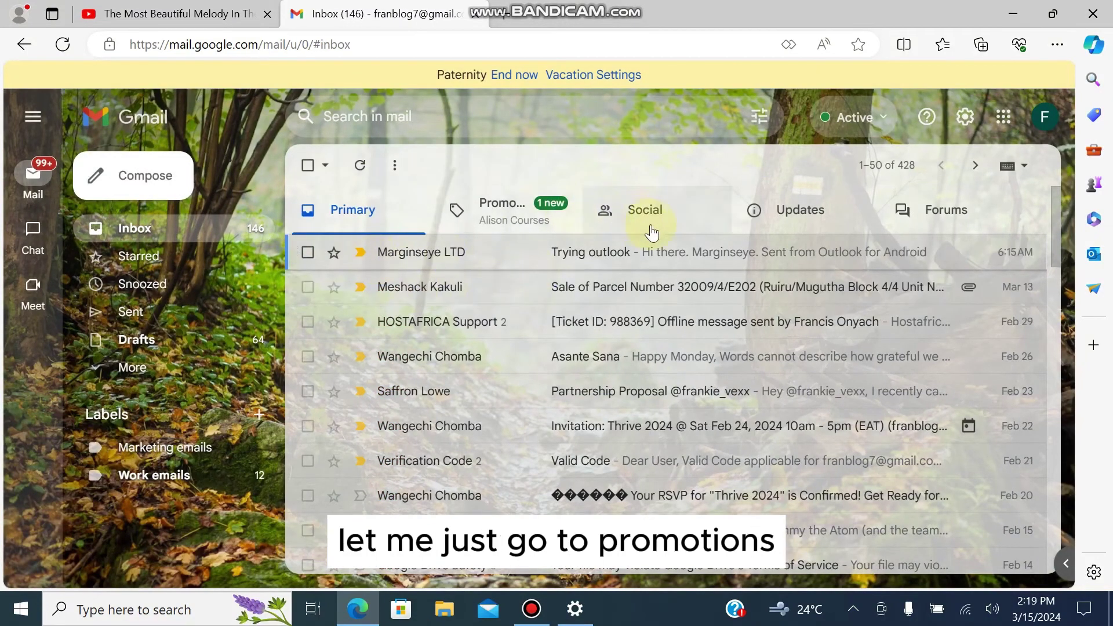
{"action": "left_click", "coordinate": [526, 225]}
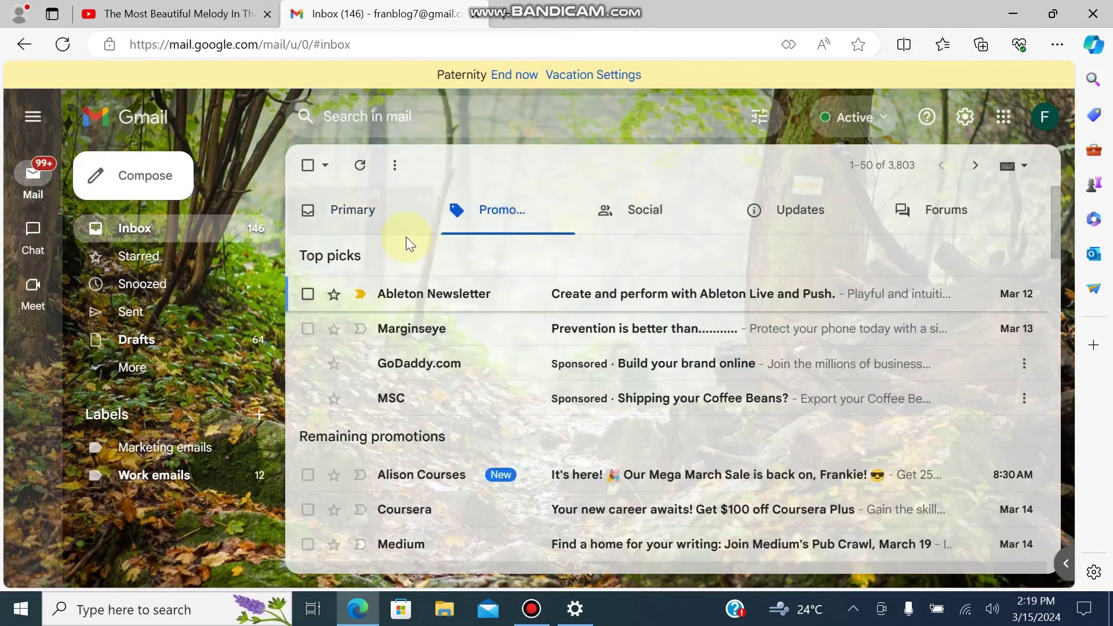
{"action": "left_click", "coordinate": [308, 294]}
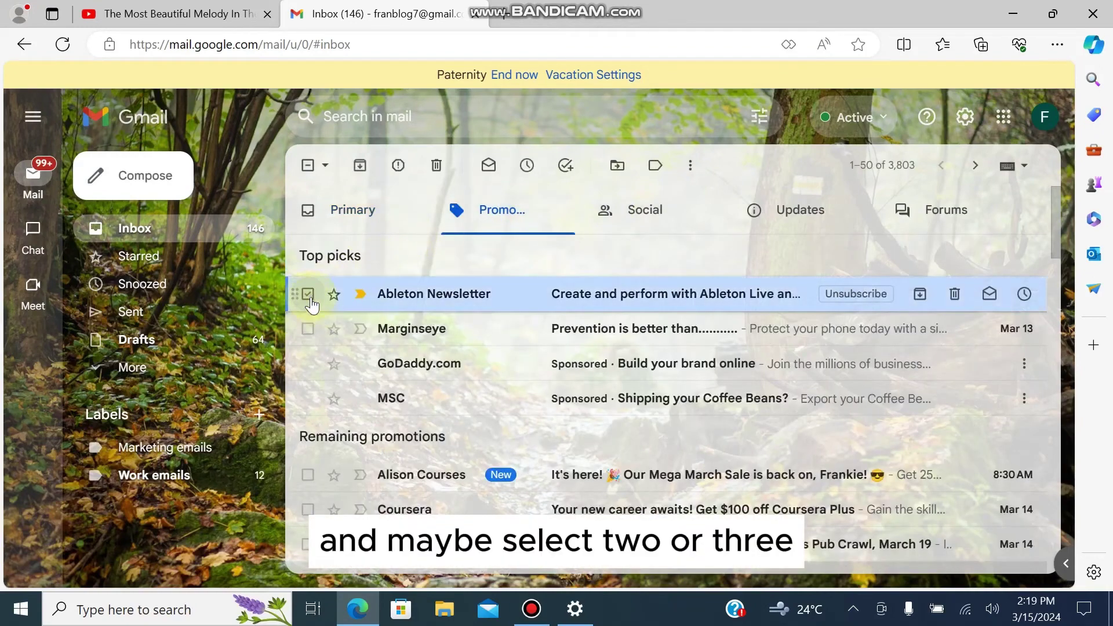
{"action": "left_click", "coordinate": [307, 329]}
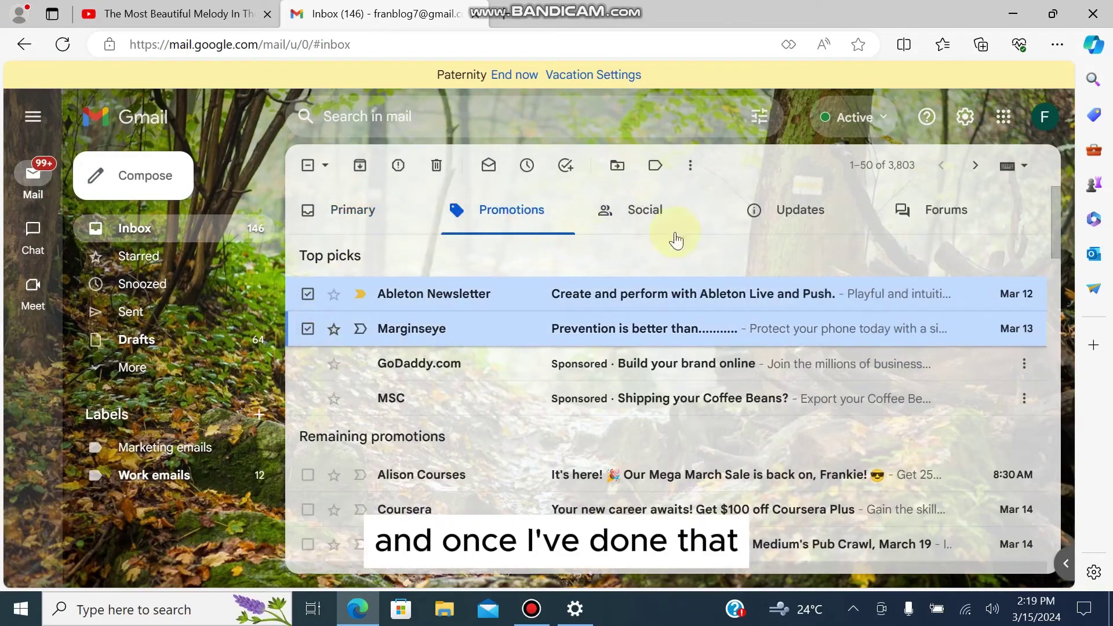
{"action": "left_click", "coordinate": [691, 166]}
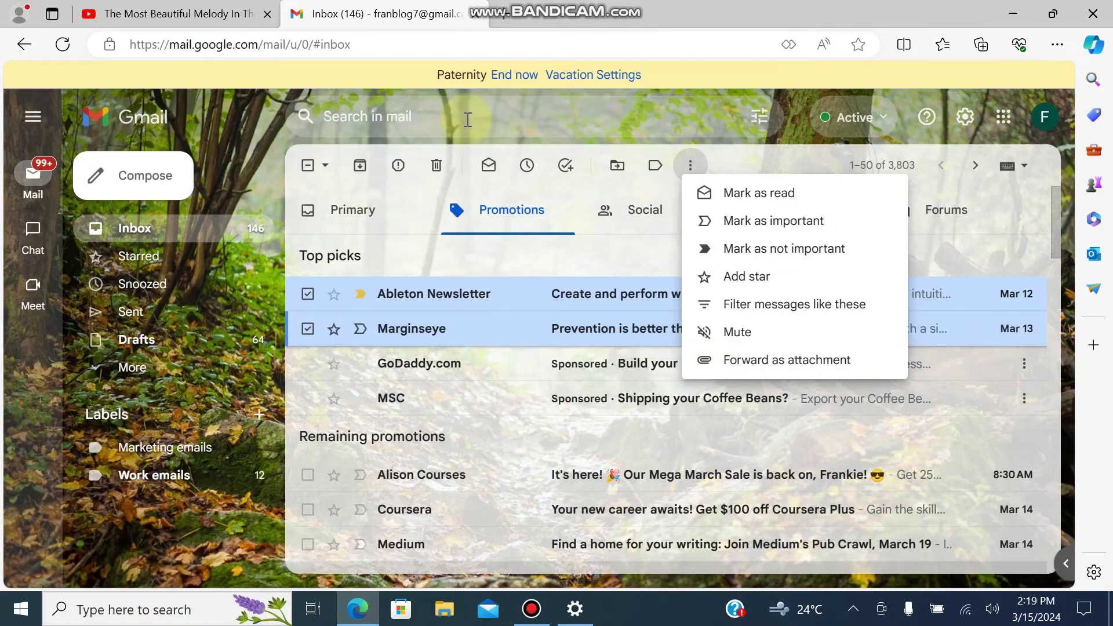
{"action": "left_click", "coordinate": [652, 166]}
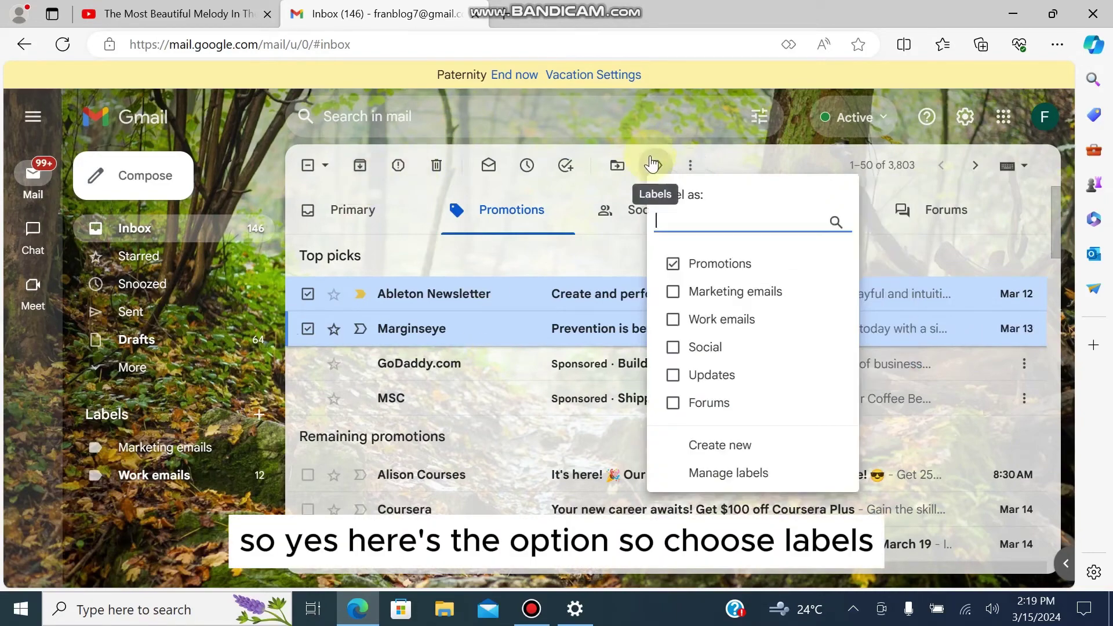
{"action": "left_click", "coordinate": [676, 295]}
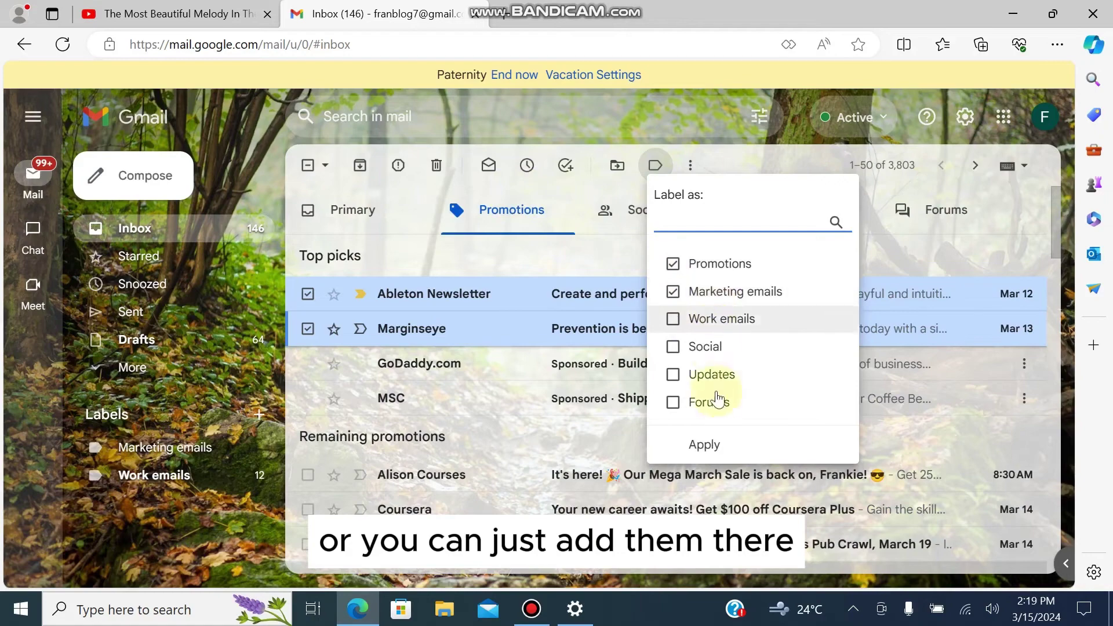
{"action": "left_click", "coordinate": [729, 436]}
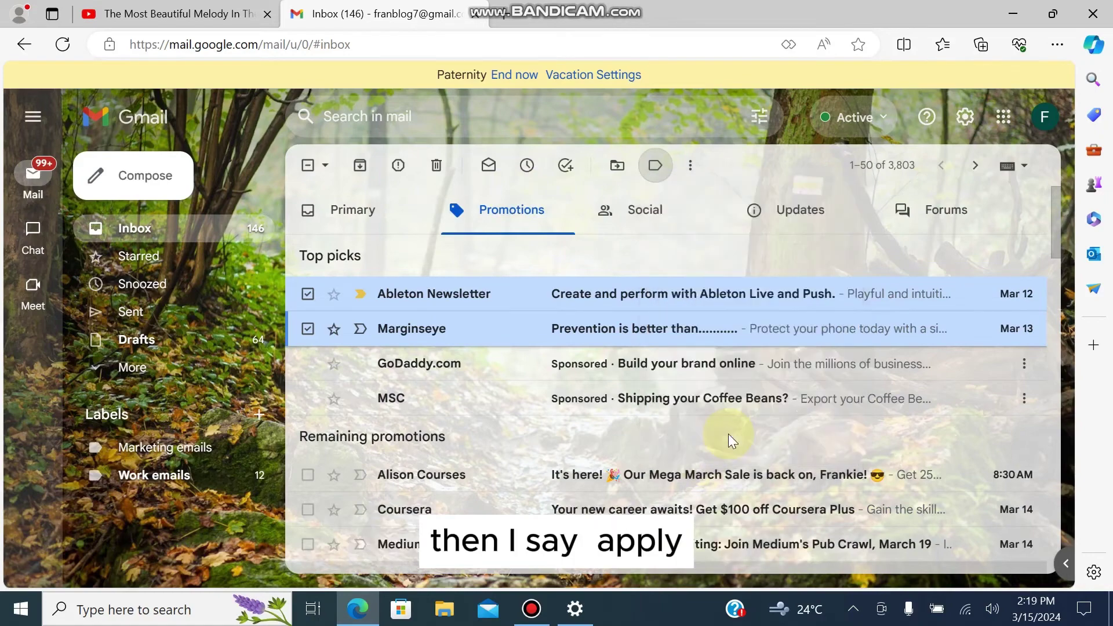
{"action": "left_click", "coordinate": [177, 450]}
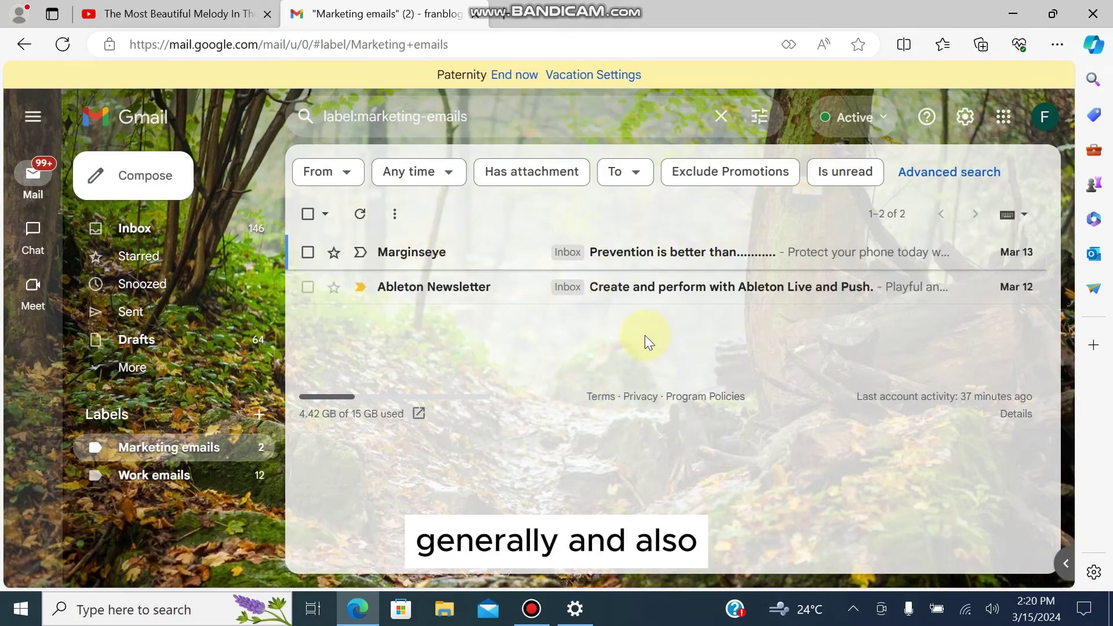
Step: Set the display density to Default, view the inbox with it, and restore the Comfortable density
{"action": "left_click", "coordinate": [927, 216]}
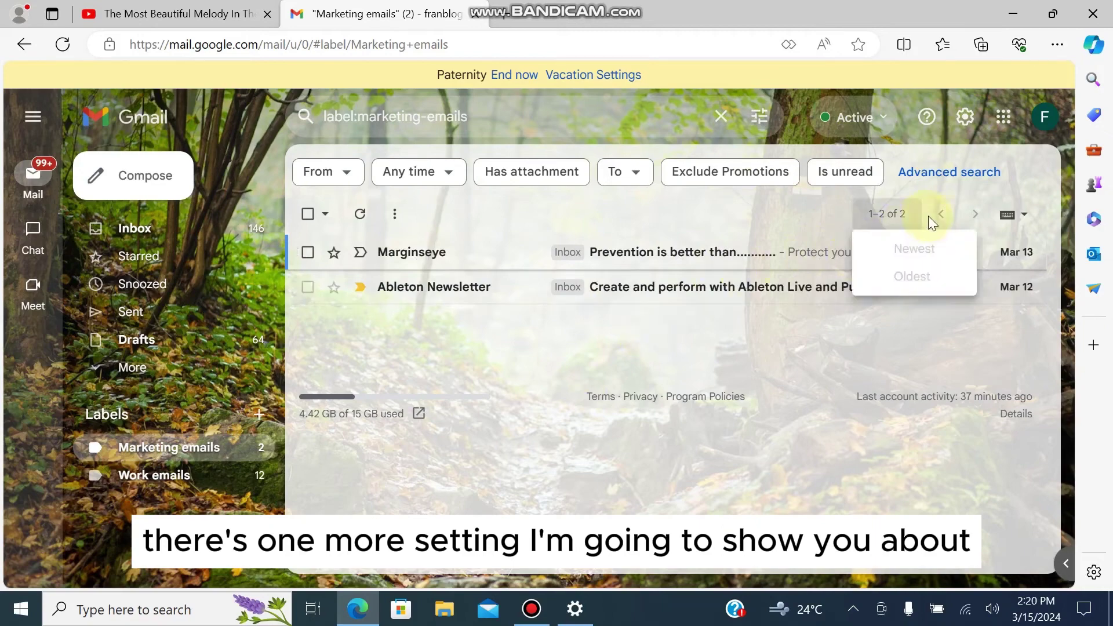
{"action": "left_click", "coordinate": [965, 119]}
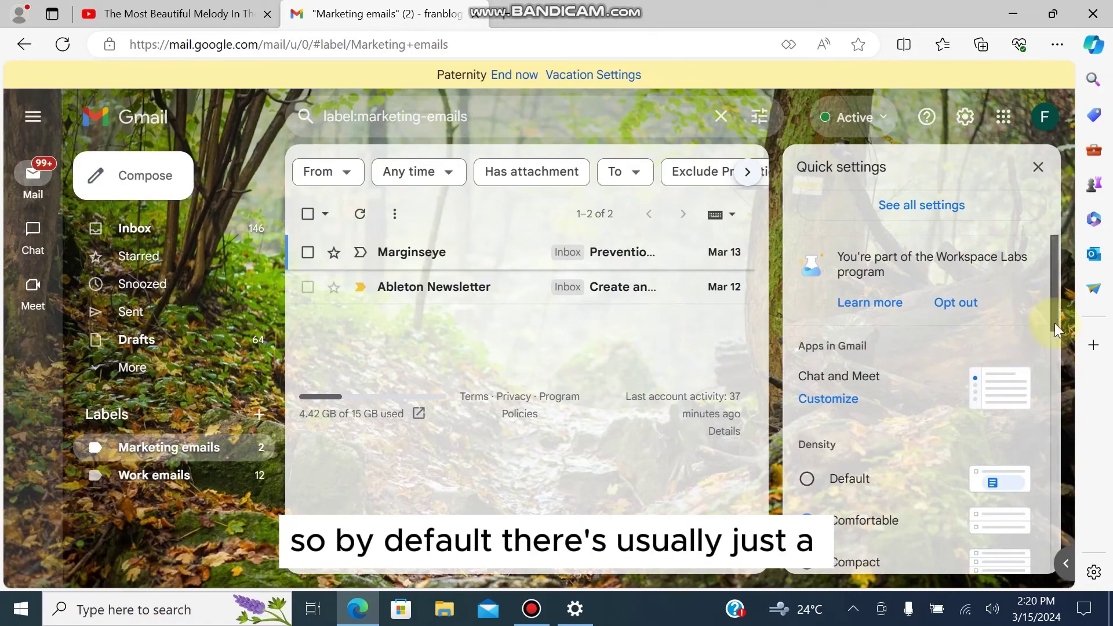
{"action": "left_click_drag", "start_coordinate": [1054, 321], "coordinate": [1056, 342]}
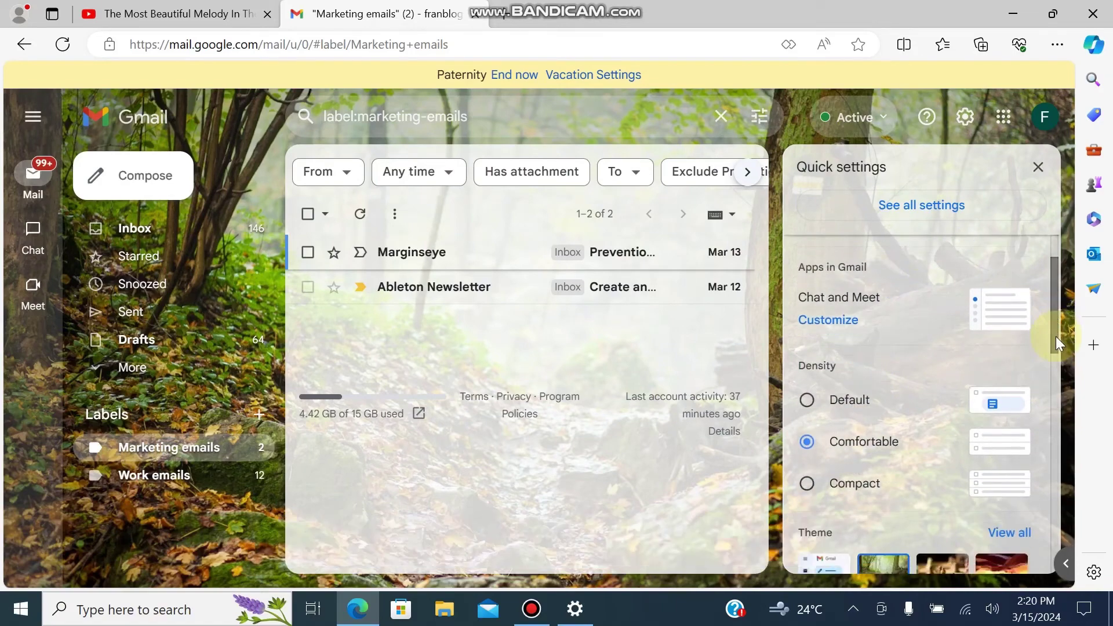
{"action": "left_click", "coordinate": [805, 407]}
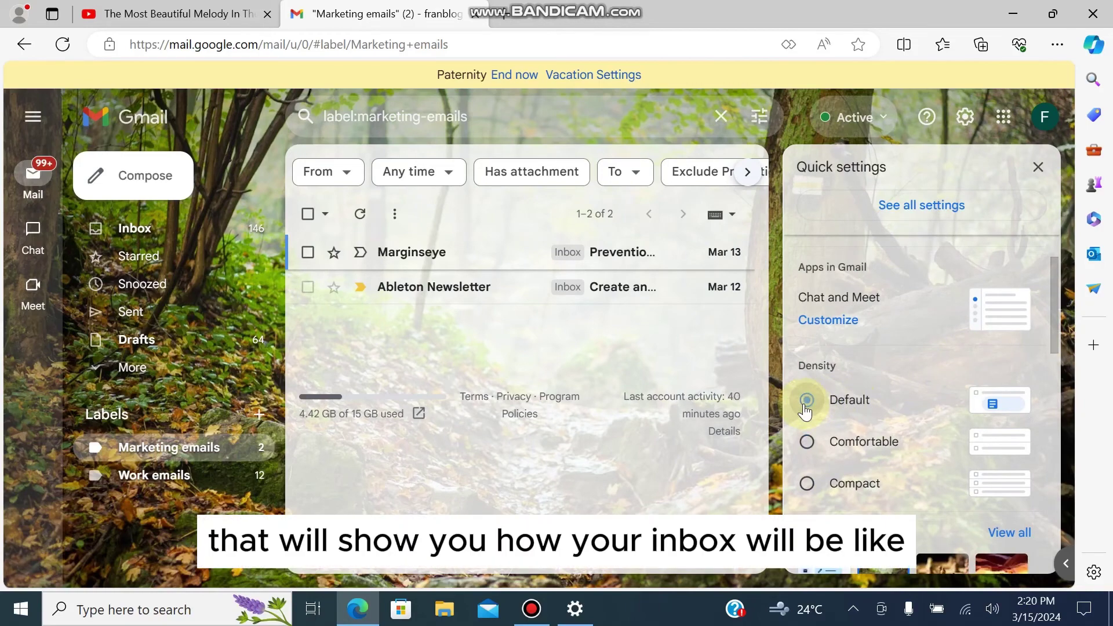
{"action": "left_click", "coordinate": [170, 229]}
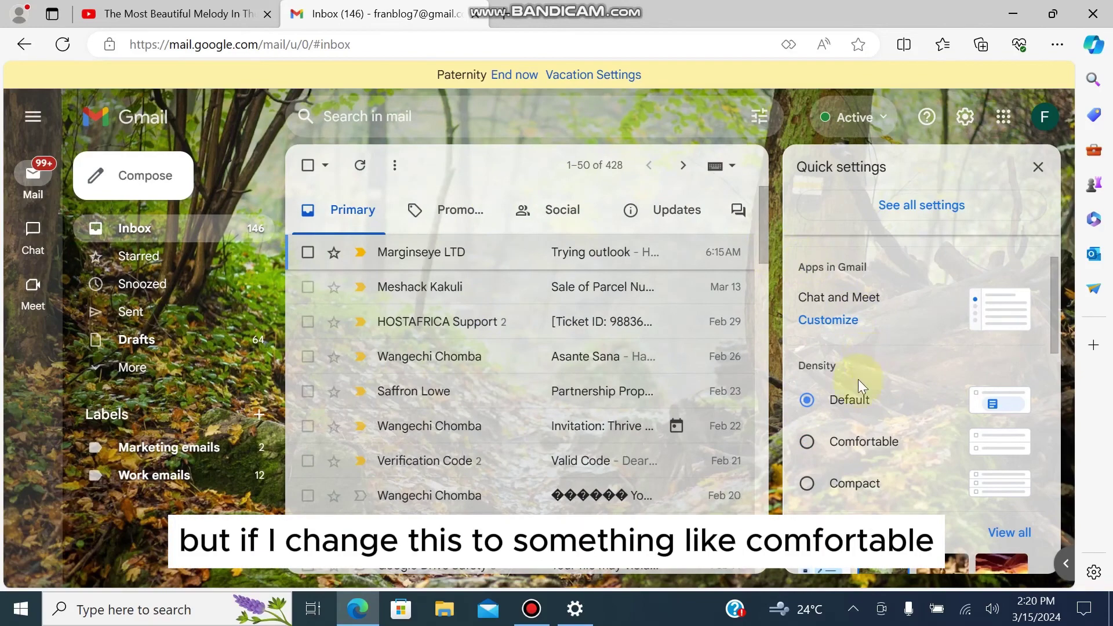
{"action": "left_click", "coordinate": [809, 444]}
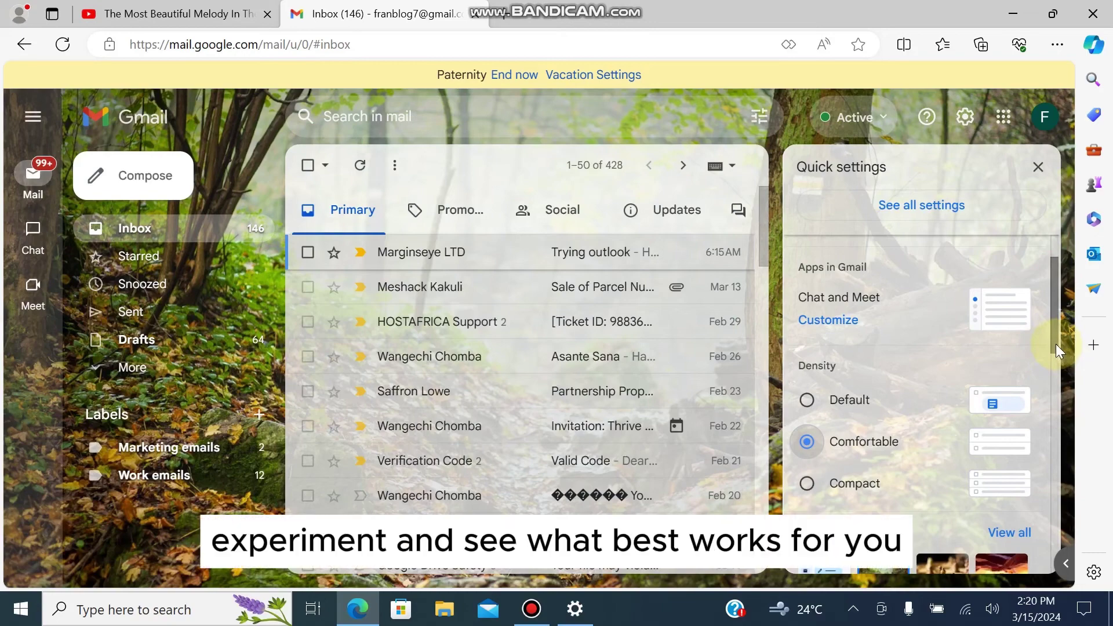
{"action": "left_click_drag", "start_coordinate": [1056, 343], "coordinate": [1069, 468]}
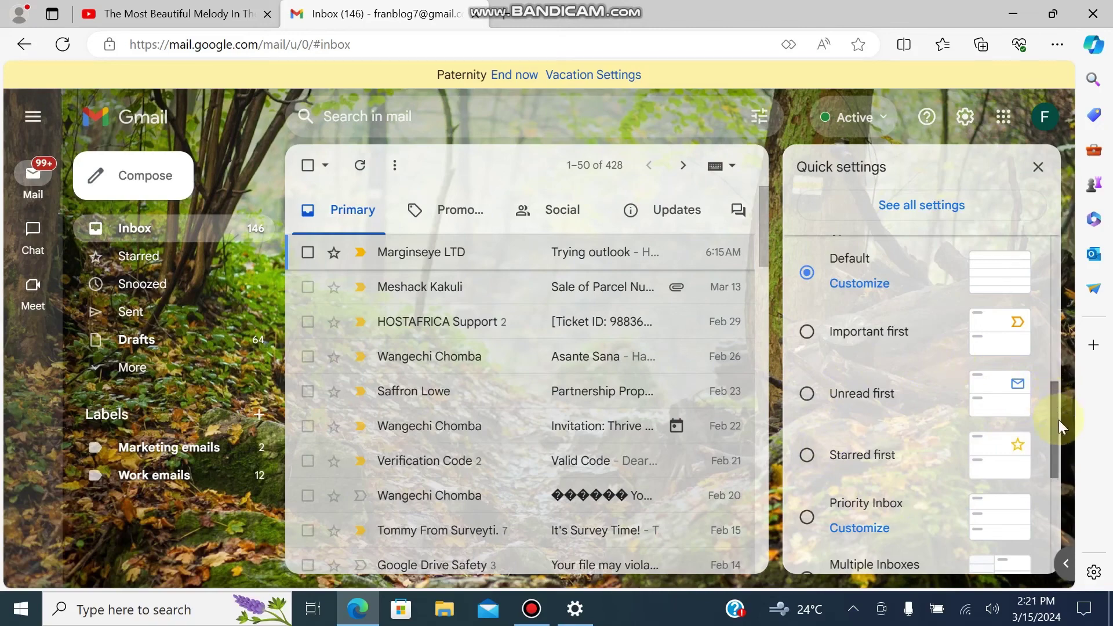
{"action": "left_click_drag", "start_coordinate": [1059, 420], "coordinate": [1002, 190]}
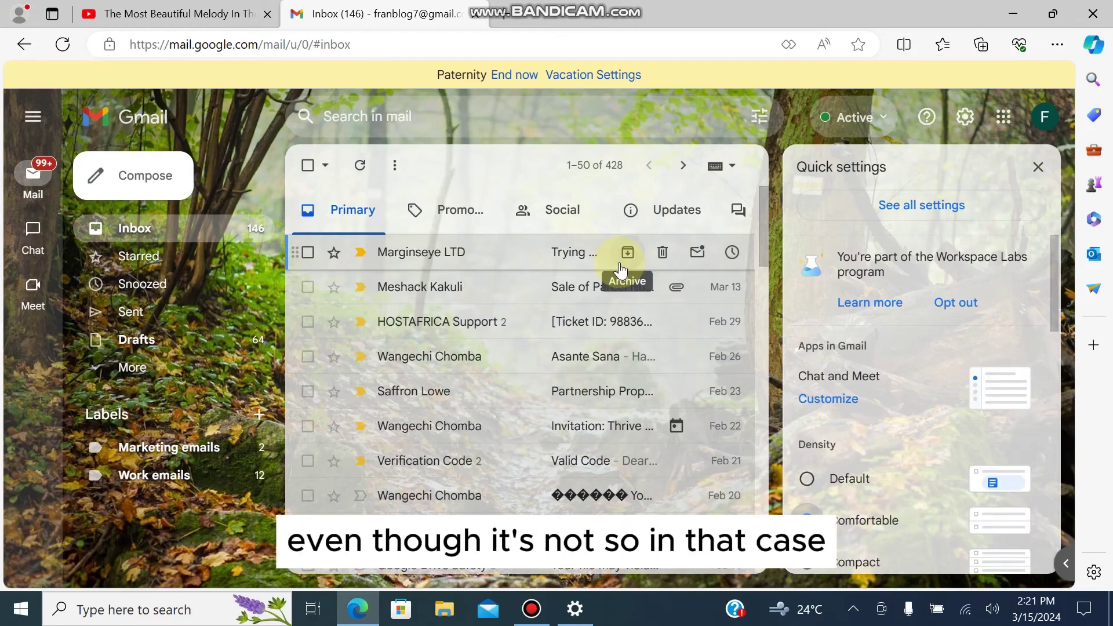
Step: Open the Spam folder and view the "Our Greatest AI Tool Yet - 100% FREE!" message
{"action": "left_click", "coordinate": [95, 371]}
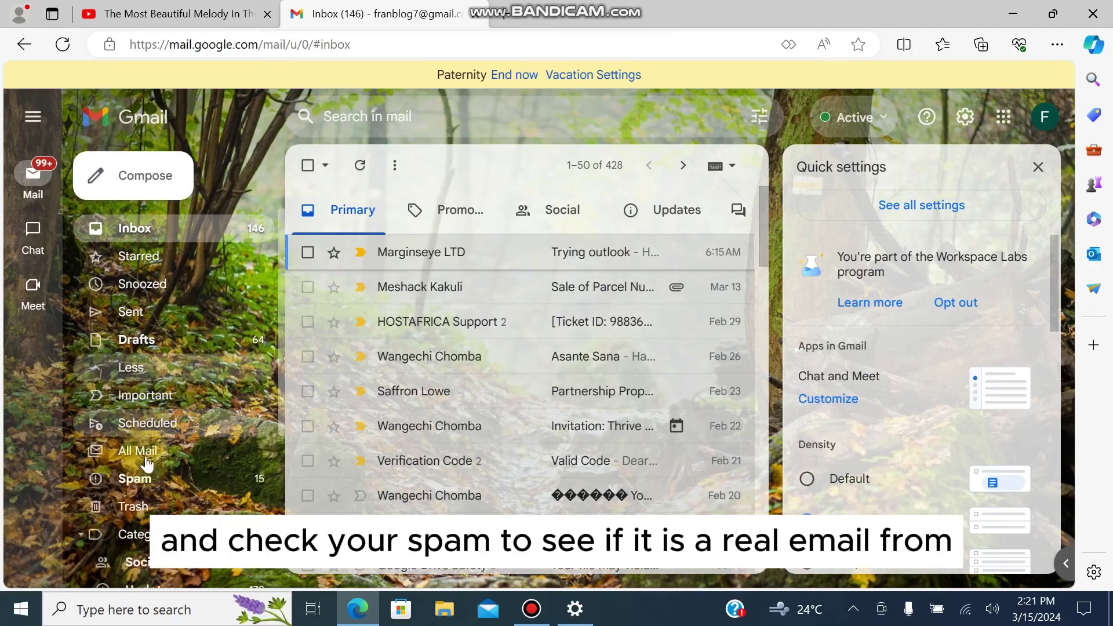
{"action": "left_click", "coordinate": [151, 481]}
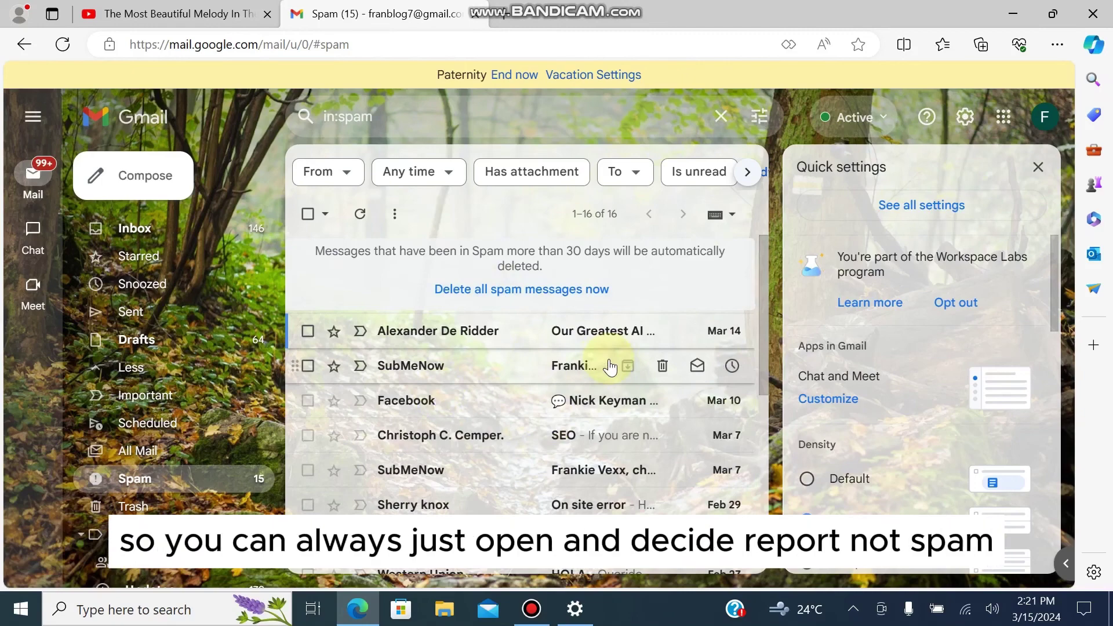
{"action": "left_click", "coordinate": [538, 337]}
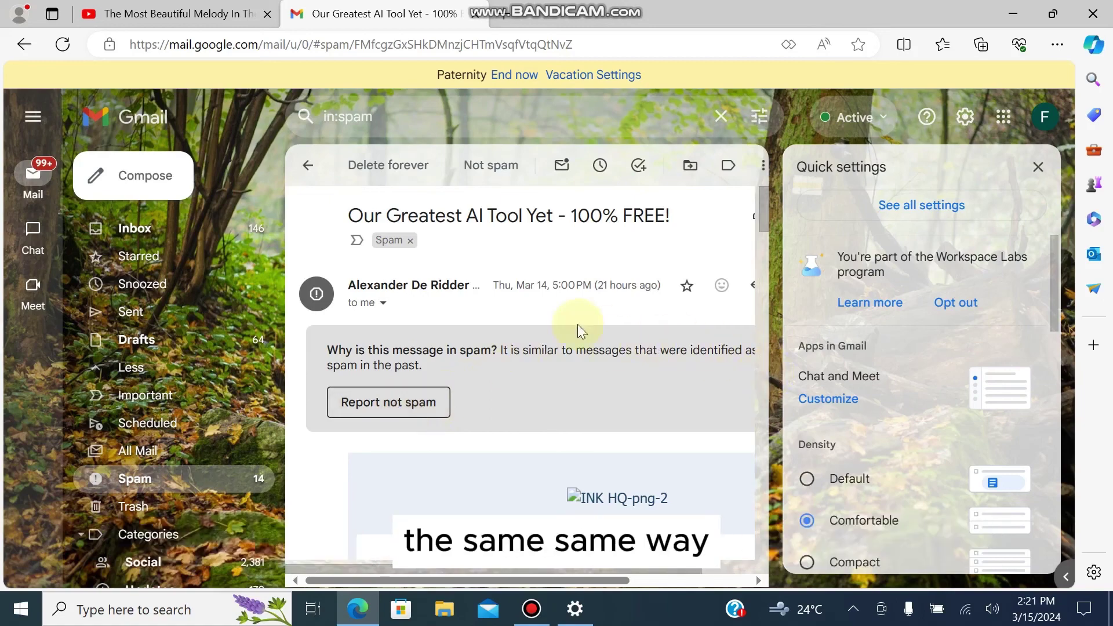
Step: Open the March 13 parcel sale email from the inbox, close the quick settings, and view the message's options before returning to the inbox
{"action": "left_click", "coordinate": [209, 225]}
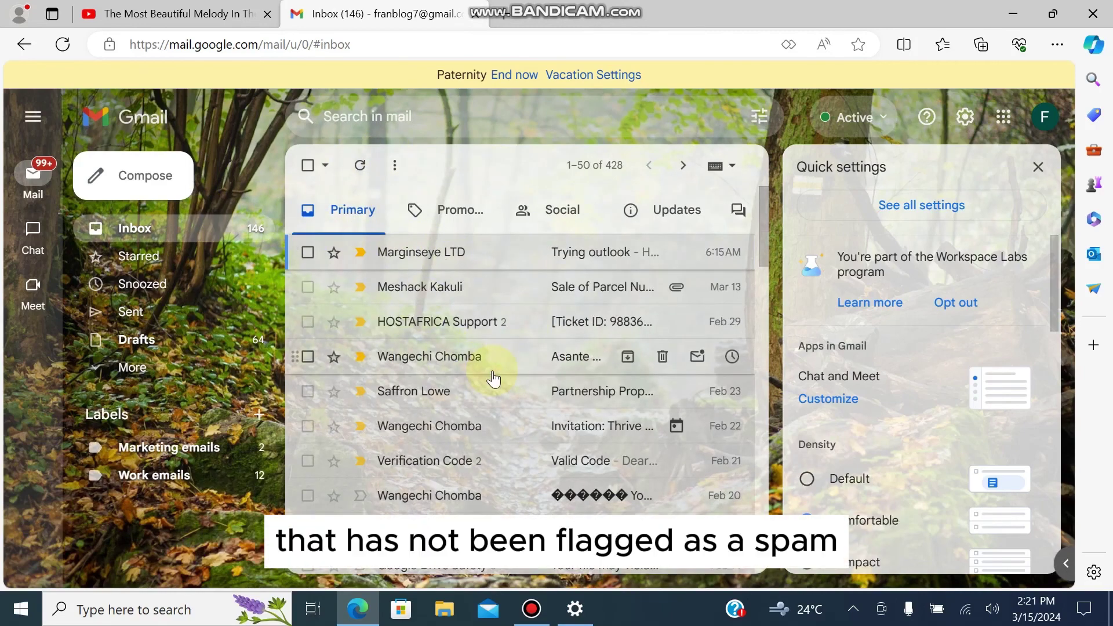
{"action": "left_click", "coordinate": [424, 284]}
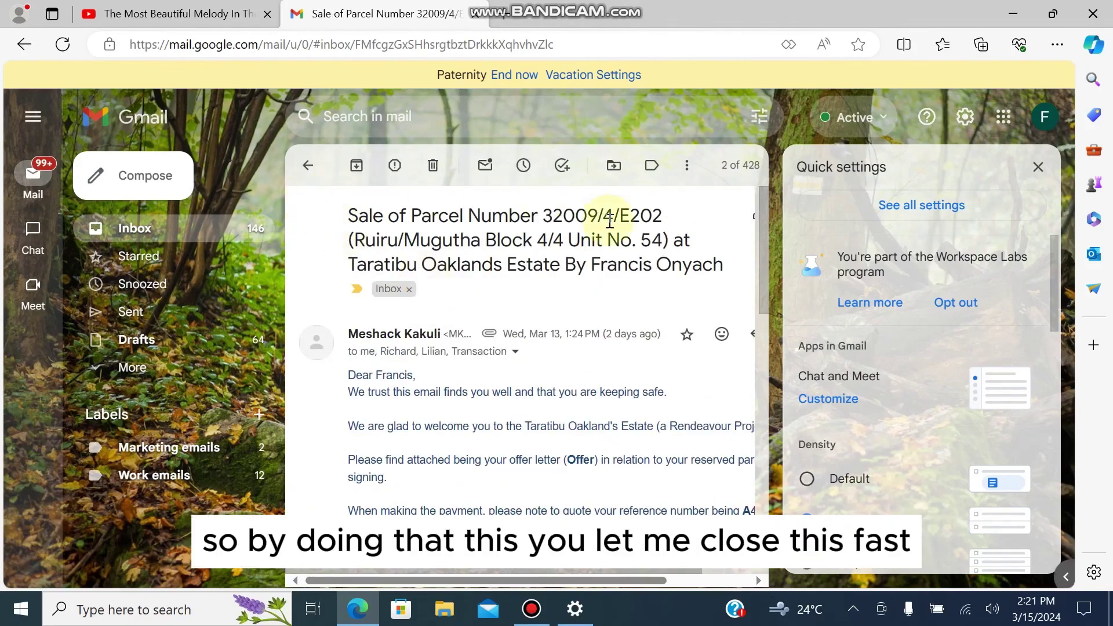
{"action": "left_click", "coordinate": [1038, 167]}
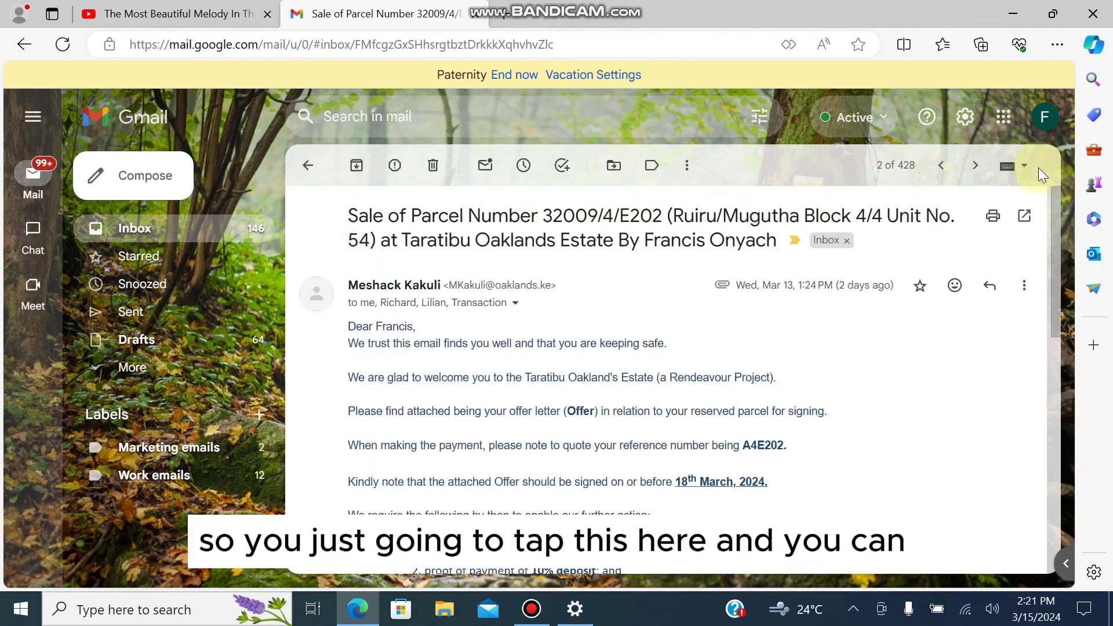
{"action": "left_click", "coordinate": [1025, 286]}
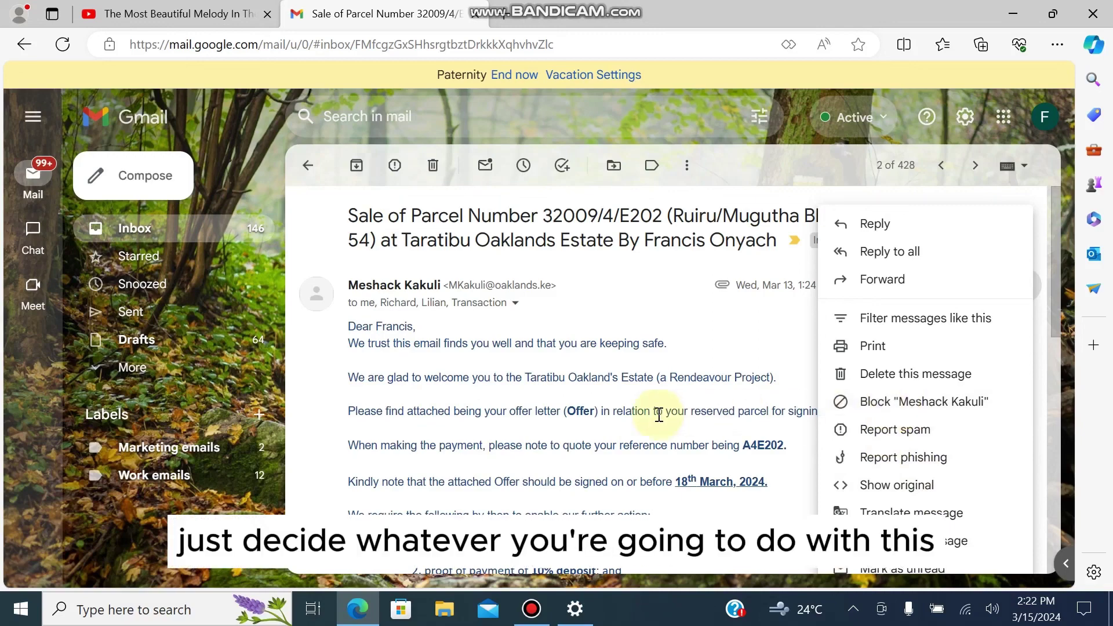
{"action": "left_click", "coordinate": [306, 171]}
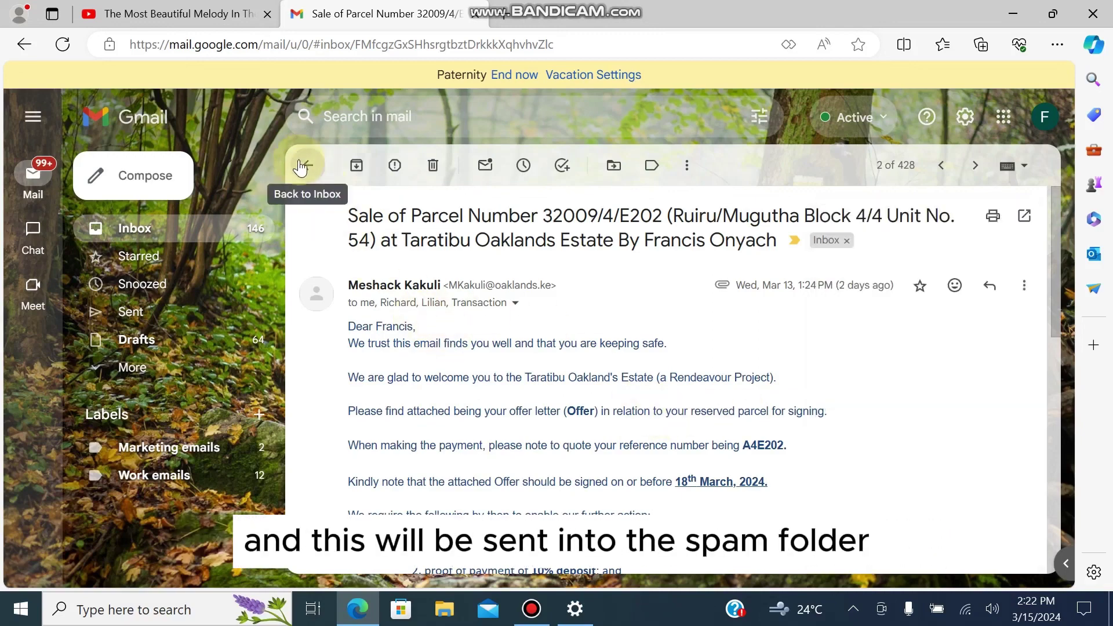
{"action": "left_click", "coordinate": [305, 170]}
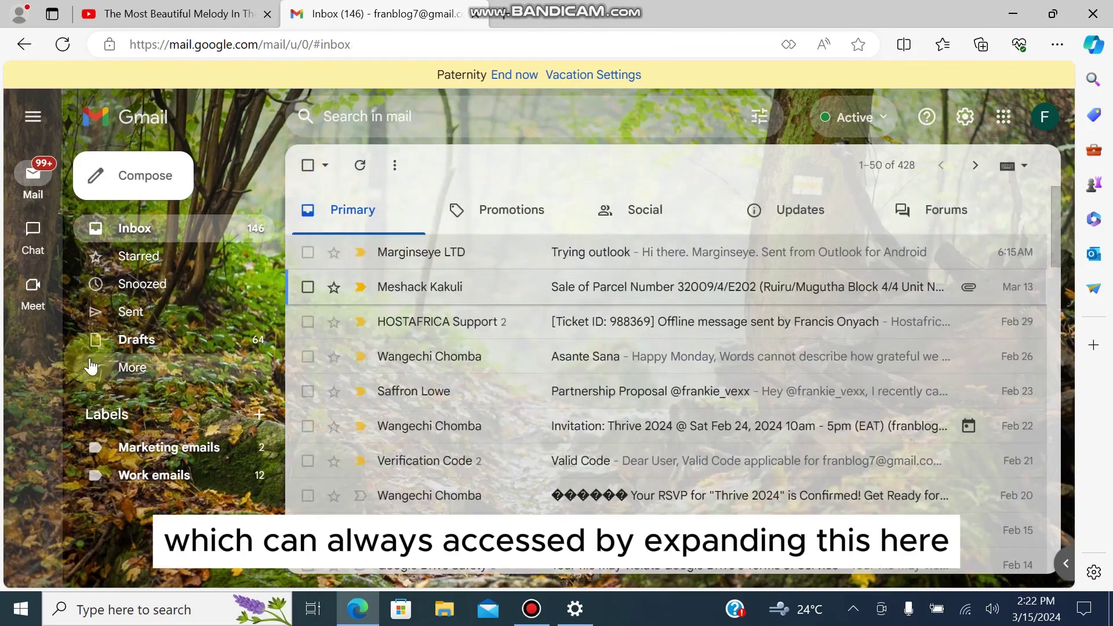
Step: Expand the mail folder list to show the Spam folder
{"action": "left_click", "coordinate": [130, 369]}
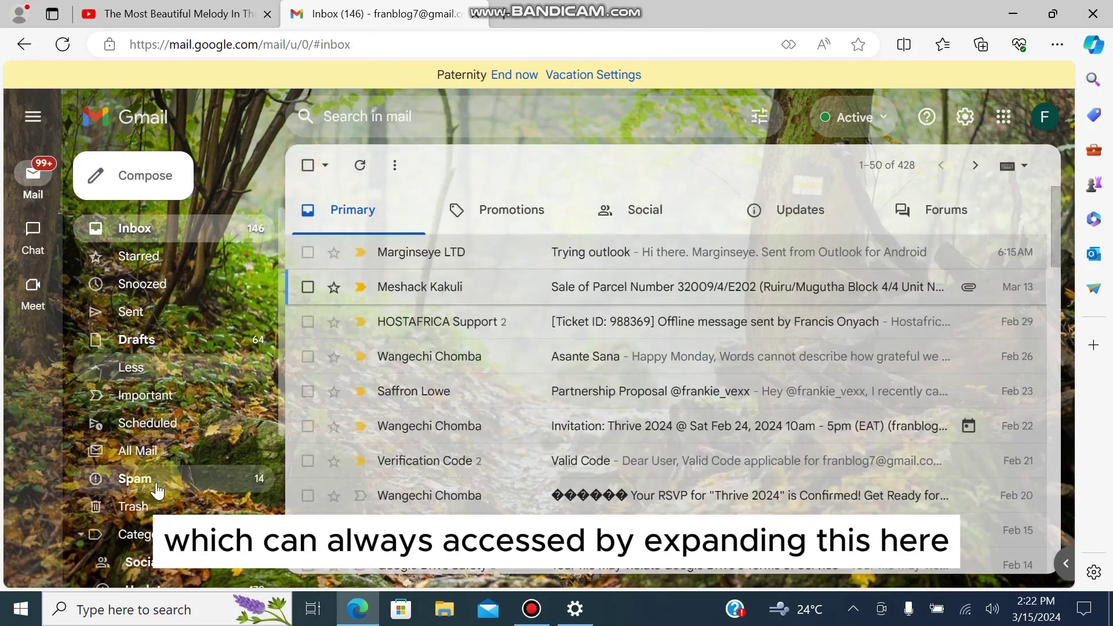